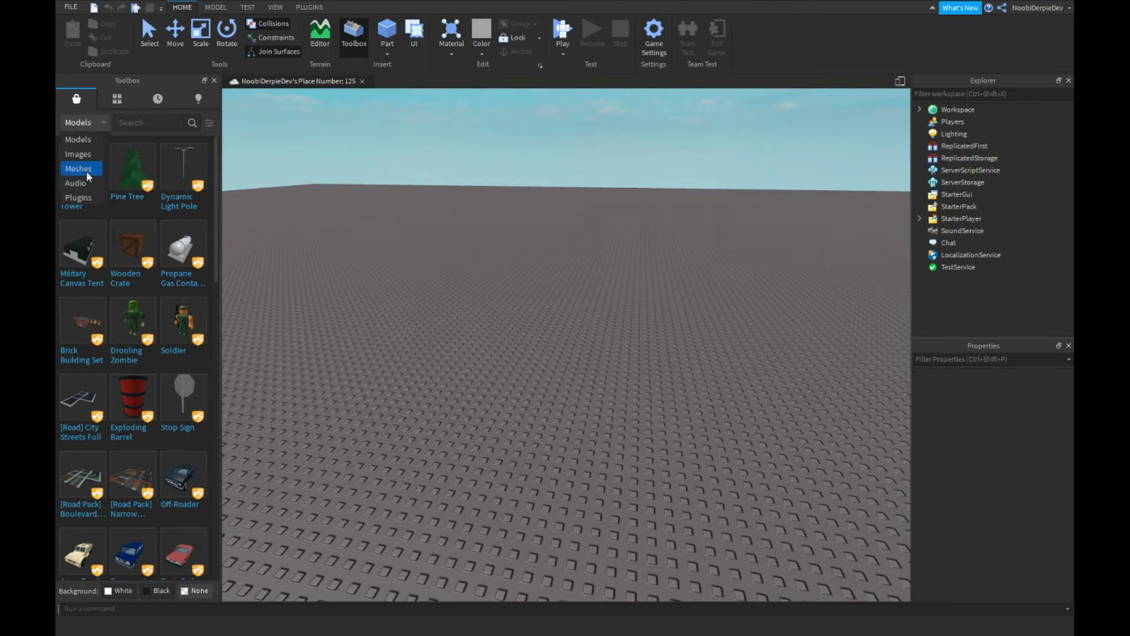
Step: Insert a Tool object into StarterPack and rename it Pistol
{"action": "left_click", "coordinate": [986, 206]}
{"action": "type", "text": "o"}
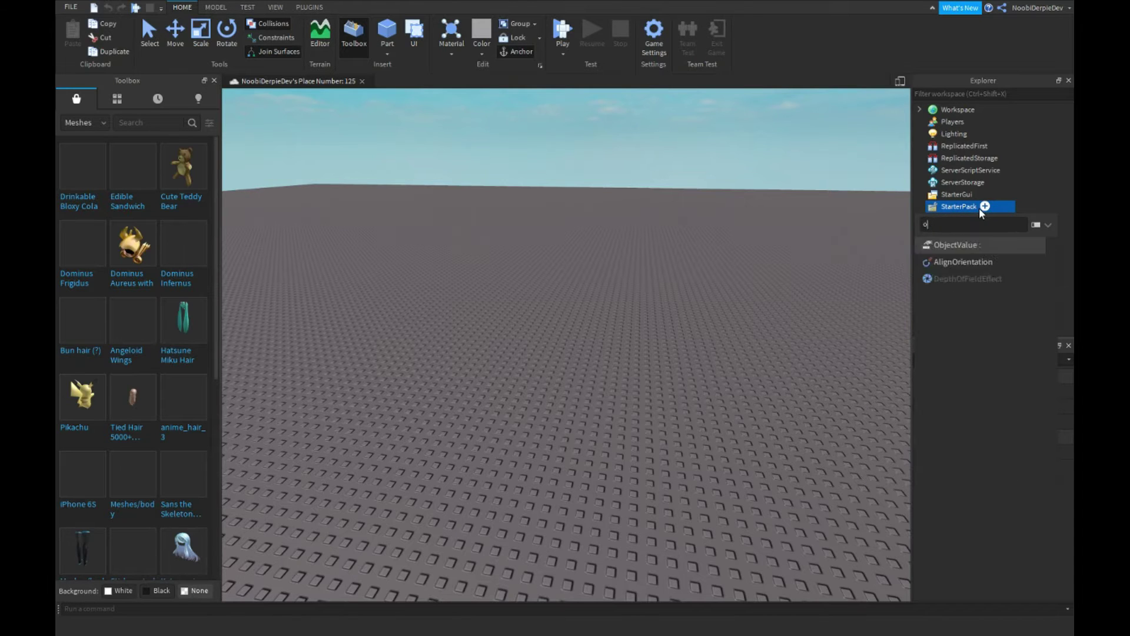
{"action": "type", "text": "ol"}
{"action": "key", "text": "Return"}
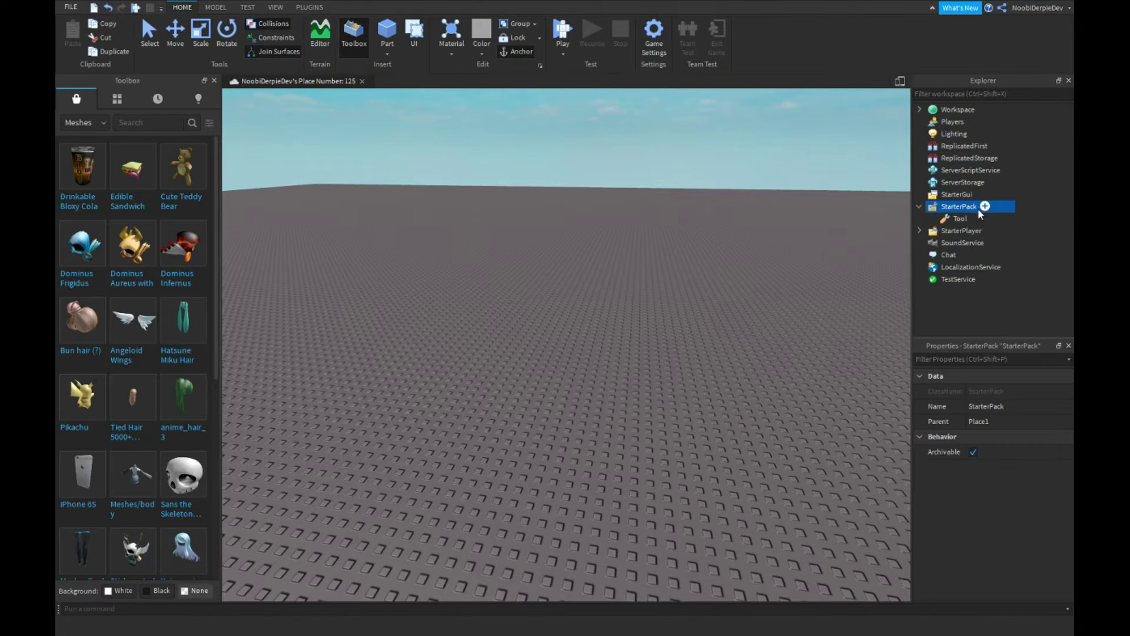
{"action": "double_click", "coordinate": [960, 218]}
{"action": "type", "text": "Pist"}
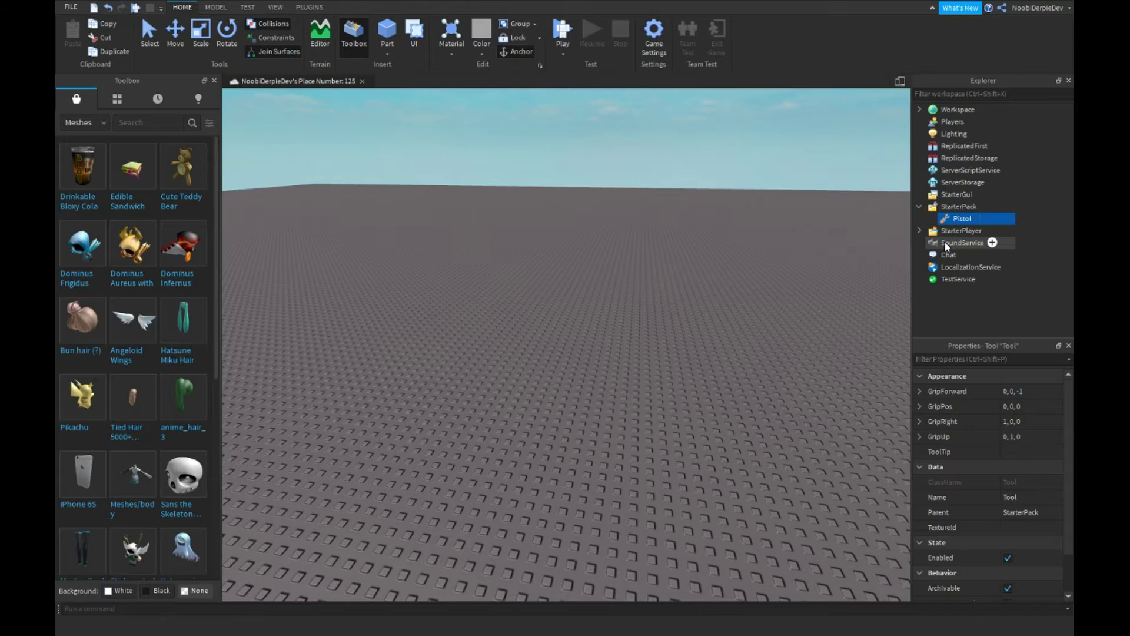
{"action": "left_click", "coordinate": [150, 122]}
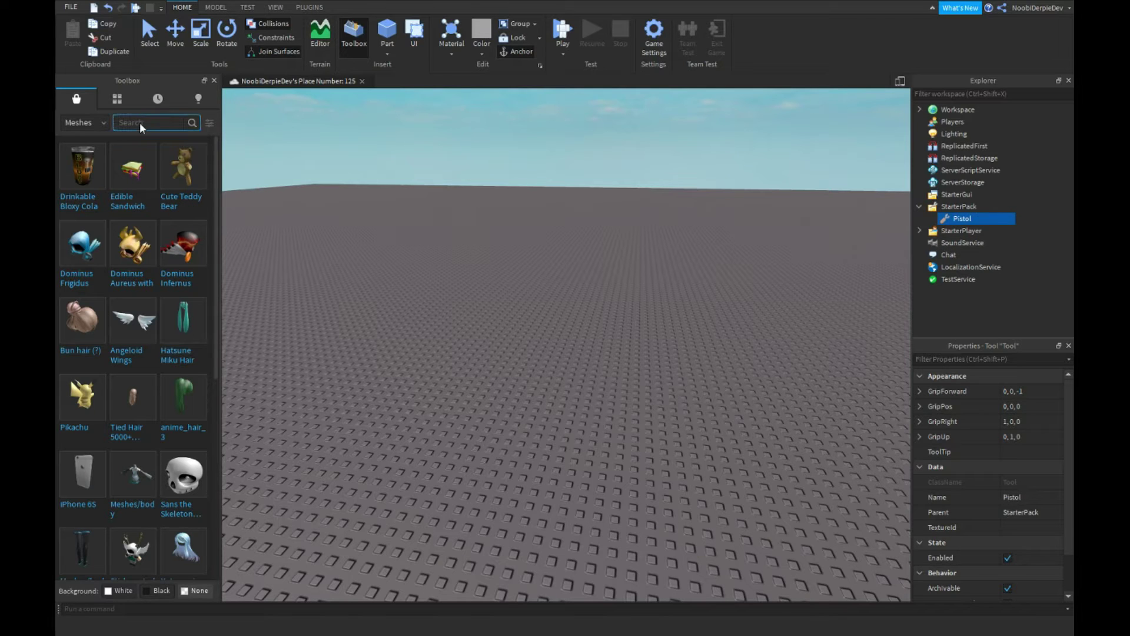
{"action": "type", "text": "Pistol"}
Step: Search the Toolbox for Pistol and insert a pistol mesh, deleting the unwanted first one
{"action": "key", "text": "Return"}
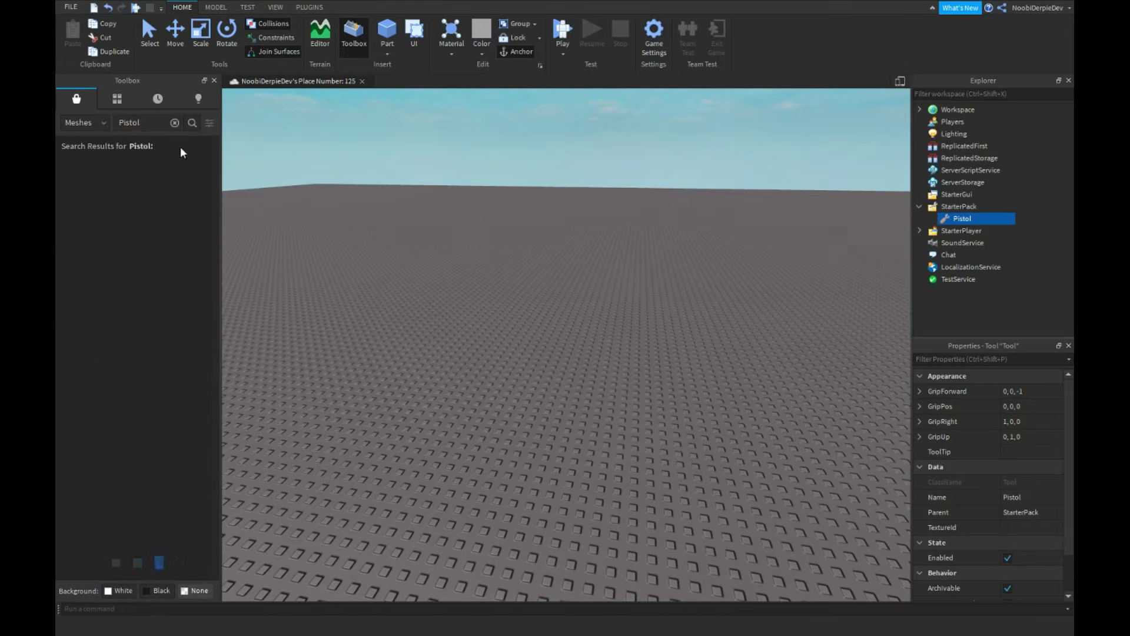
{"action": "right_click_drag", "start_coordinate": [265, 190], "coordinate": [566, 292]}
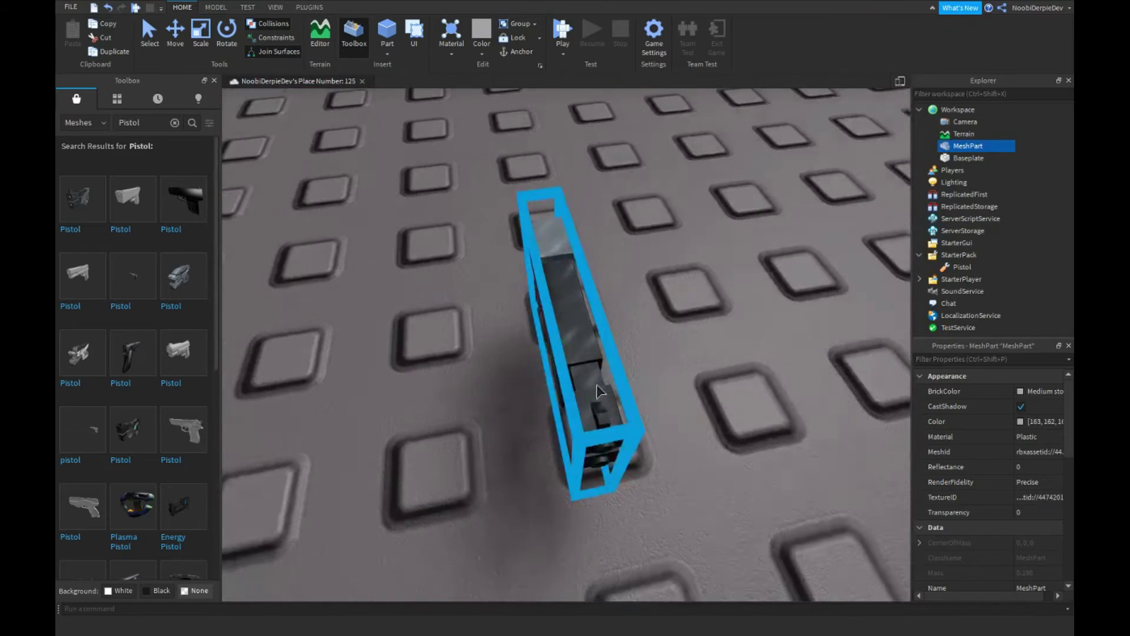
{"action": "key", "text": "Delete"}
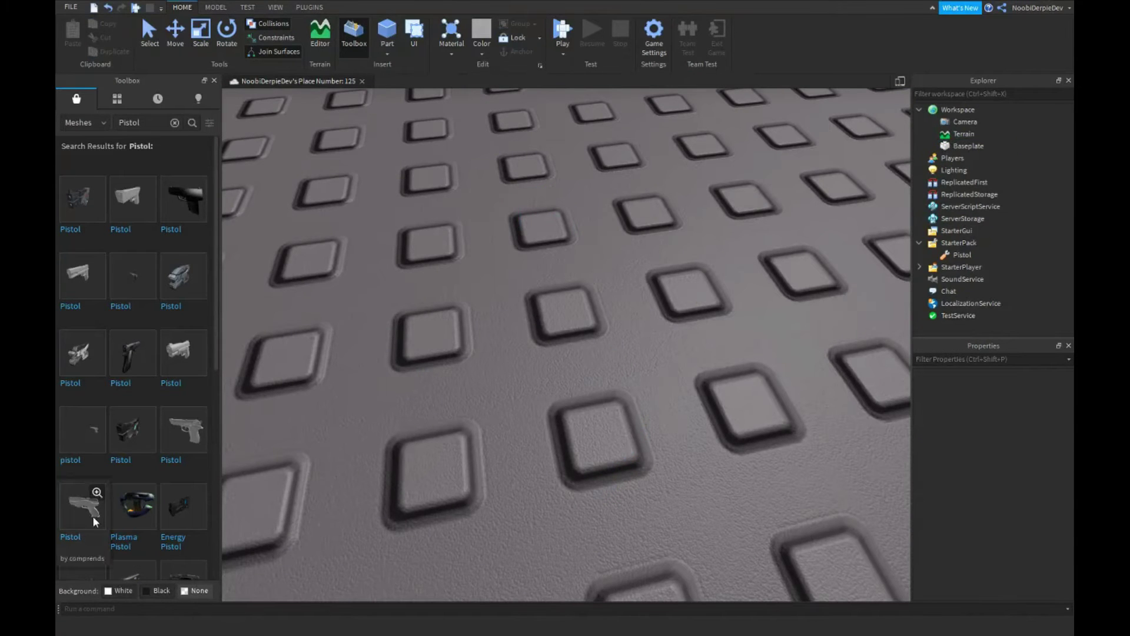
{"action": "left_click", "coordinate": [402, 338]}
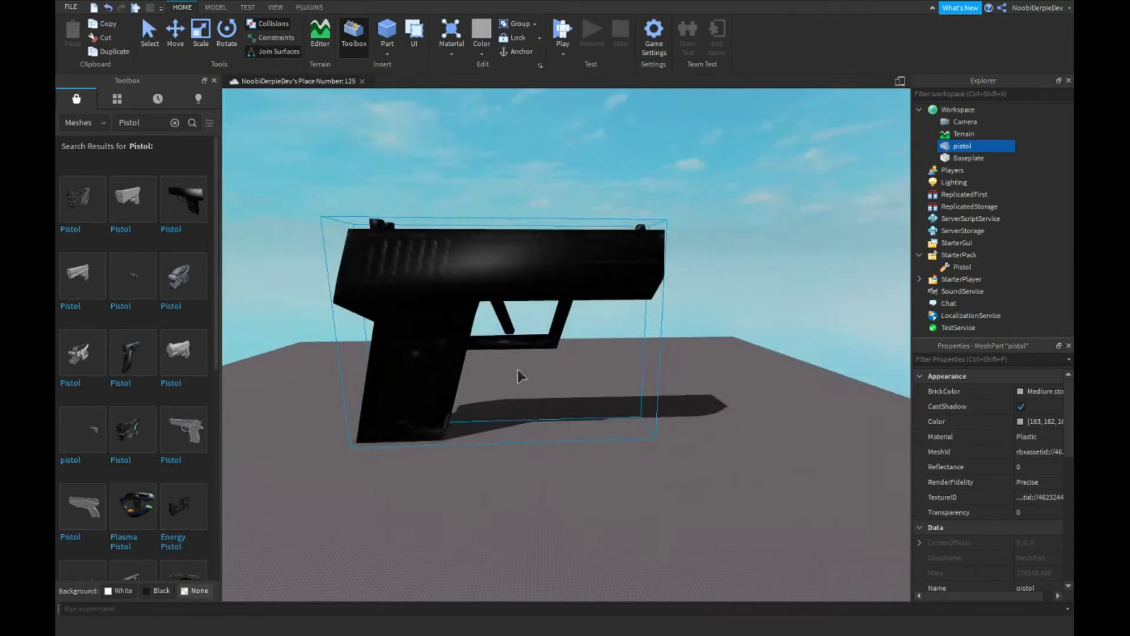
{"action": "right_click_drag", "start_coordinate": [516, 375], "coordinate": [525, 303]}
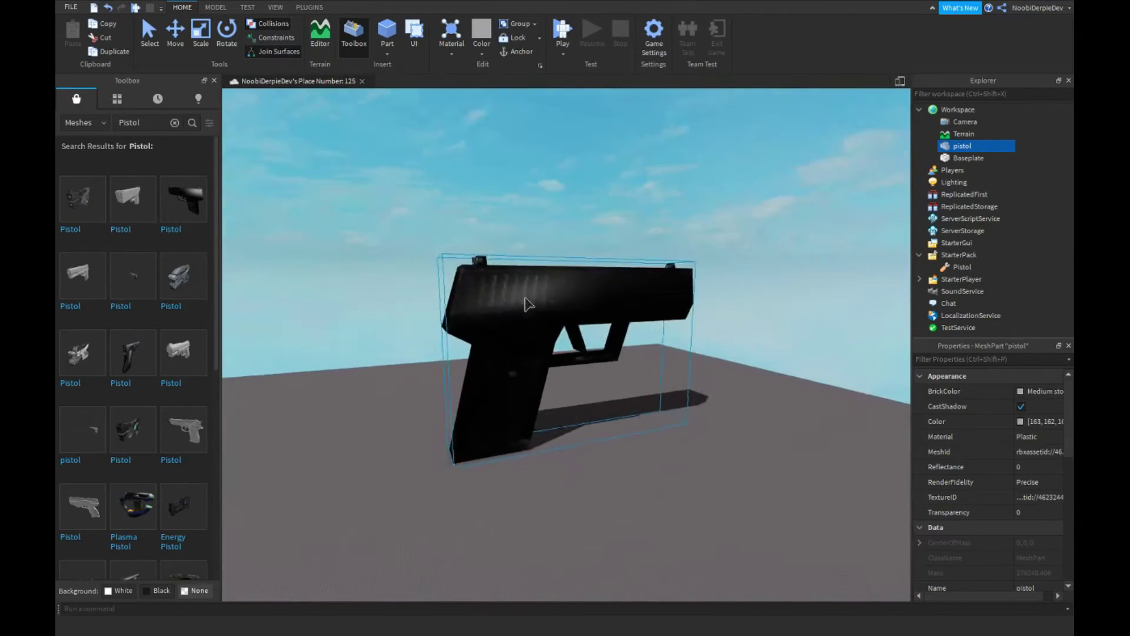
{"action": "scroll", "coordinate": [525, 303], "scroll_direction": "up", "scroll_amount": 1}
Step: Scale the pistol mesh down to a small size with the Scale tool
{"action": "key", "text": "ctrl+2"}
{"action": "key", "text": "ctrl+3"}
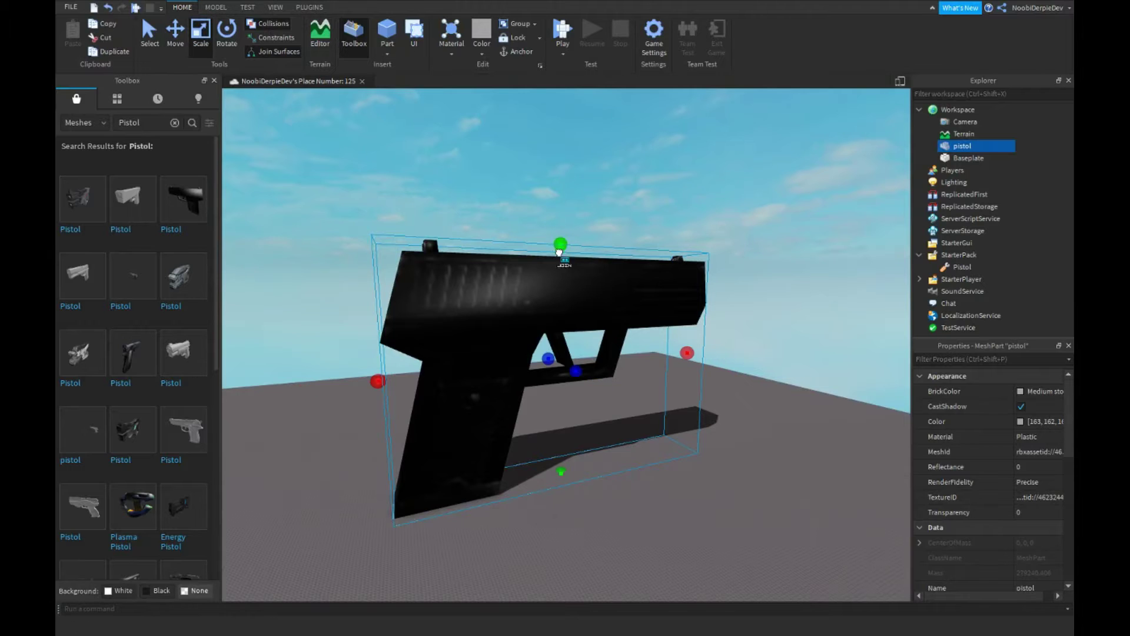
{"action": "left_click_drag", "start_coordinate": [561, 247], "coordinate": [561, 459]}
{"action": "right_click_drag", "start_coordinate": [547, 424], "coordinate": [462, 300]}
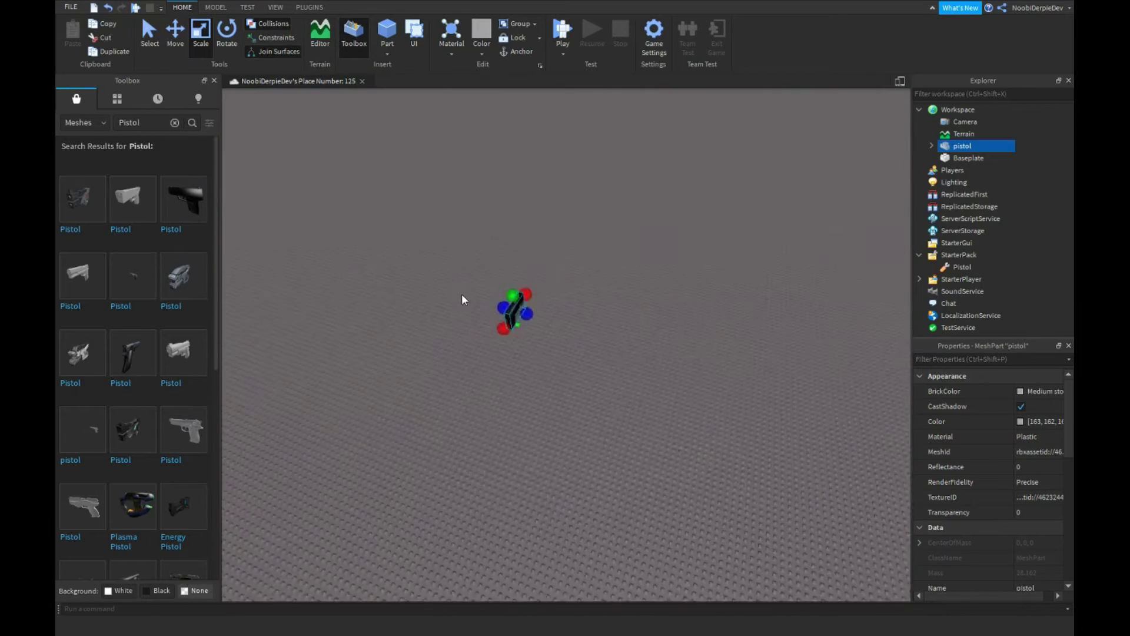
{"action": "scroll", "coordinate": [463, 300], "scroll_direction": "up", "scroll_amount": 3}
Step: Open the Tool Grip Editor plugin and move the pistol mesh into Pistol as Handle
{"action": "left_click", "coordinate": [309, 7]}
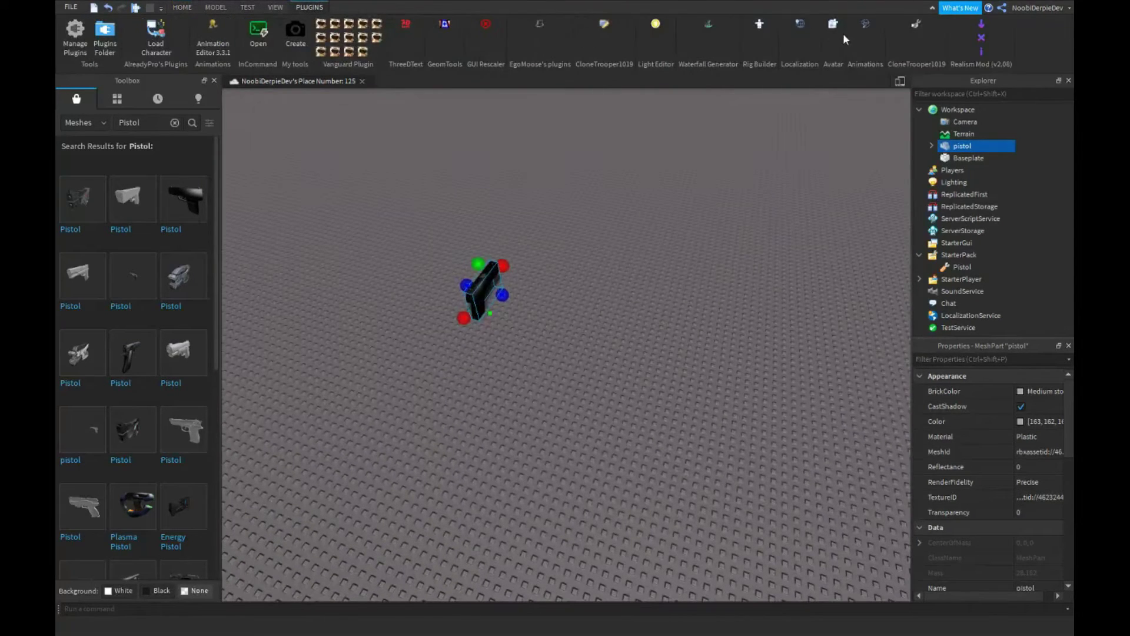
{"action": "left_click", "coordinate": [915, 25]}
{"action": "scroll", "coordinate": [530, 336], "scroll_direction": "up", "scroll_amount": 5}
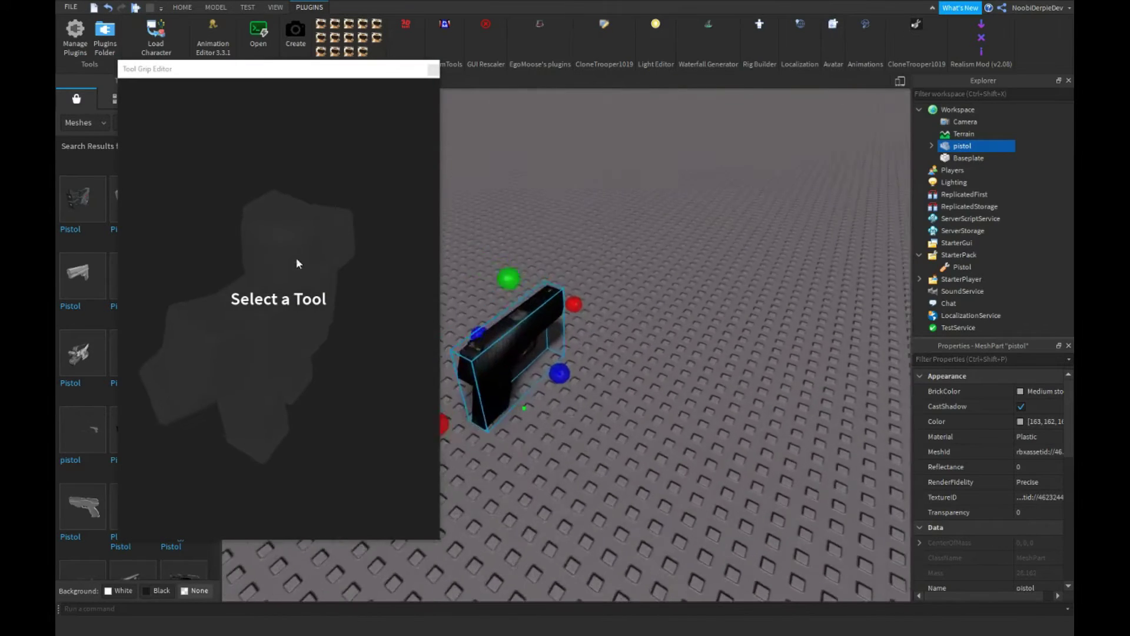
{"action": "scroll", "coordinate": [525, 329], "scroll_direction": "up", "scroll_amount": 3}
{"action": "left_click_drag", "start_coordinate": [962, 146], "coordinate": [962, 267]}
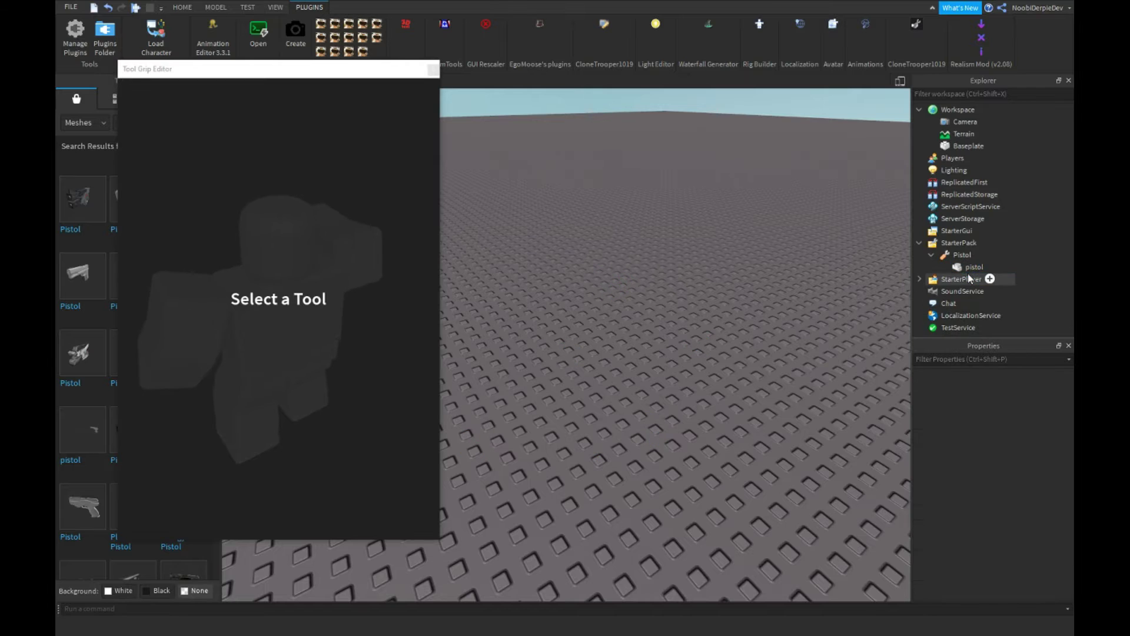
{"action": "type", "text": "Handle"}
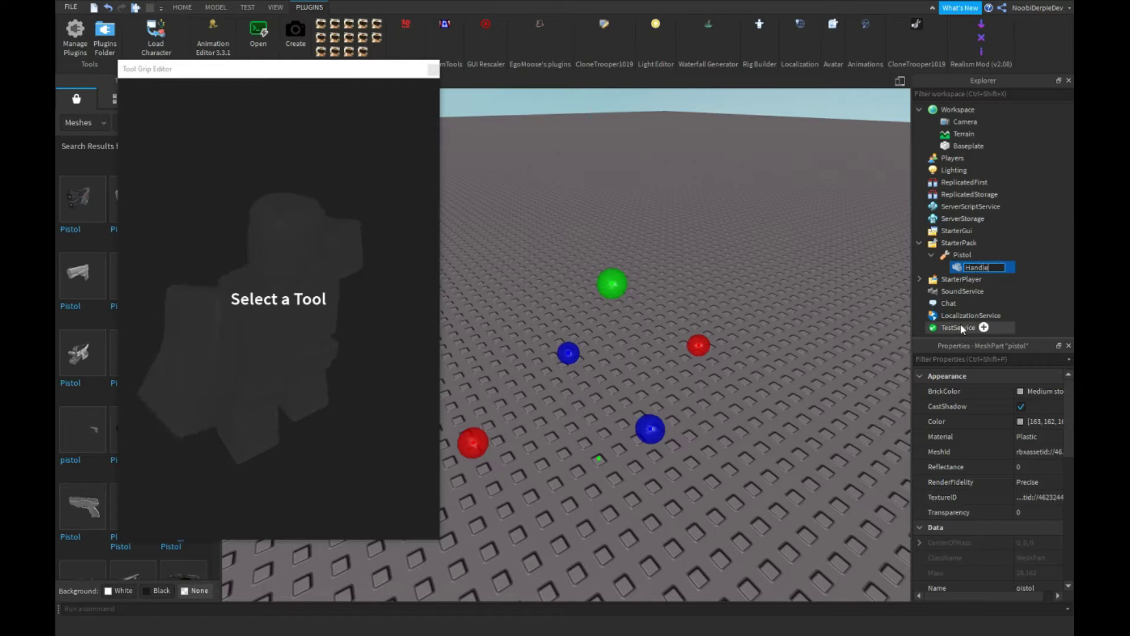
{"action": "key", "text": "Return"}
{"action": "left_click", "coordinate": [966, 255]}
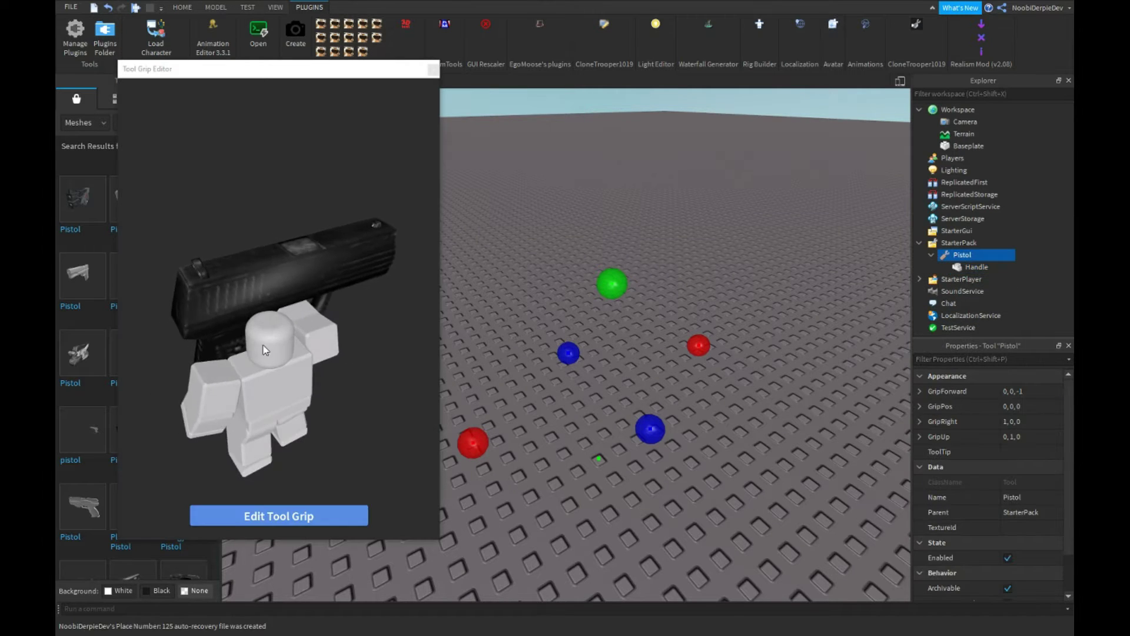
Step: Preview the Pistol grip, undoing a trial Handle move and a grip edit
{"action": "right_click_drag", "start_coordinate": [441, 309], "coordinate": [499, 307]}
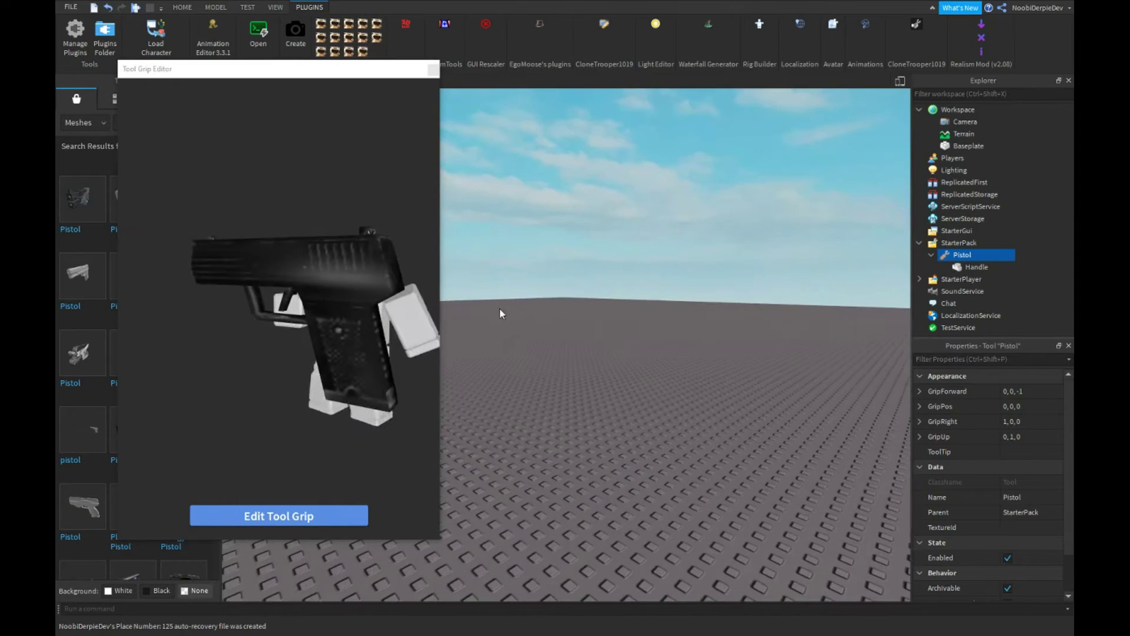
{"action": "left_click_drag", "start_coordinate": [976, 267], "coordinate": [958, 115]}
{"action": "right_click_drag", "start_coordinate": [632, 184], "coordinate": [528, 287]}
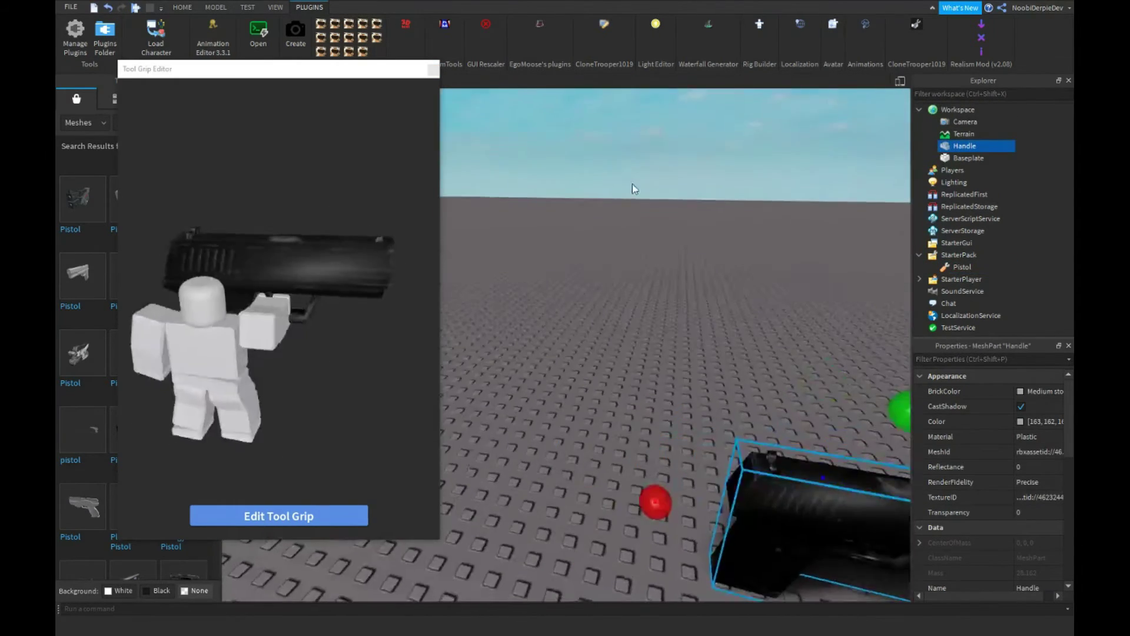
{"action": "scroll", "coordinate": [528, 286], "scroll_direction": "down", "scroll_amount": 4}
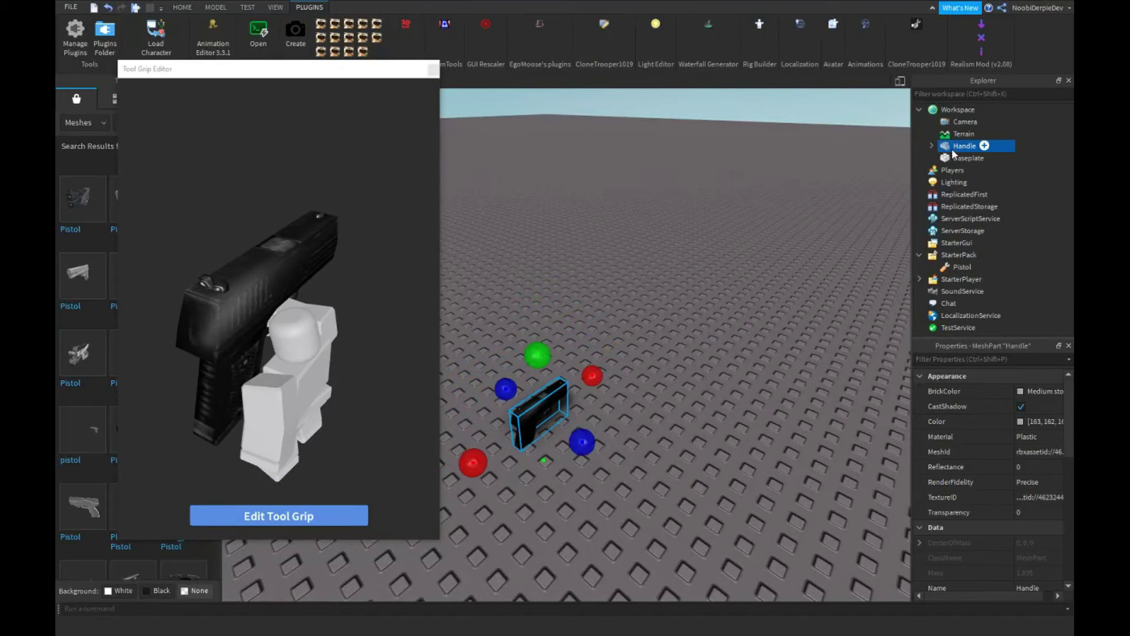
{"action": "key", "text": "ctrl+z"}
{"action": "key", "text": "ctrl+z"}
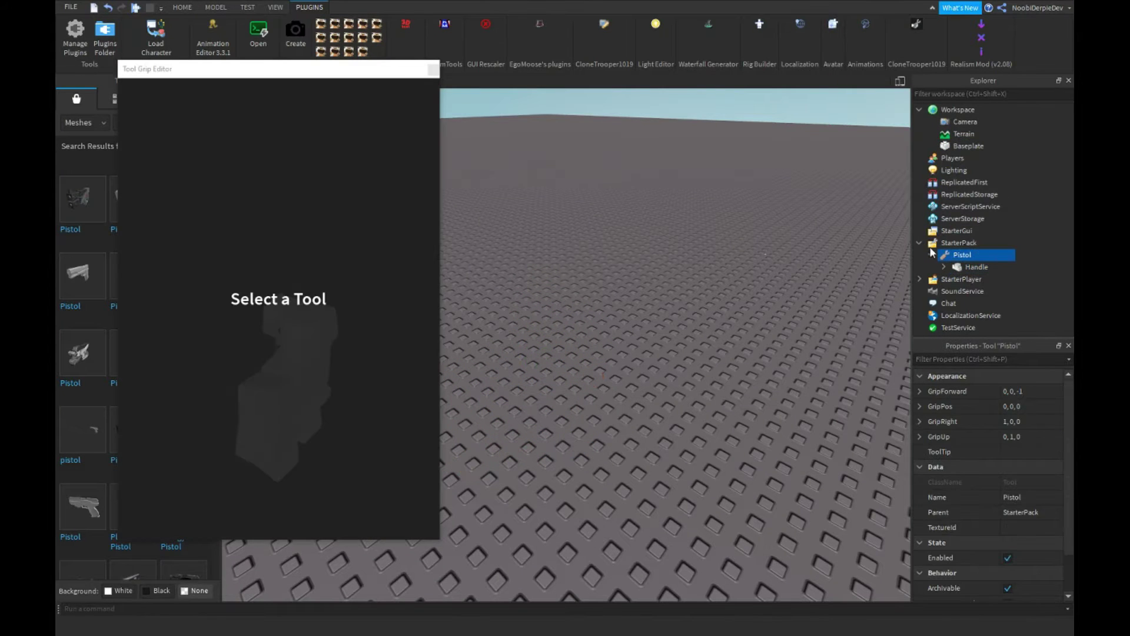
{"action": "left_click", "coordinate": [961, 254]}
{"action": "right_click_drag", "start_coordinate": [700, 353], "coordinate": [700, 236]}
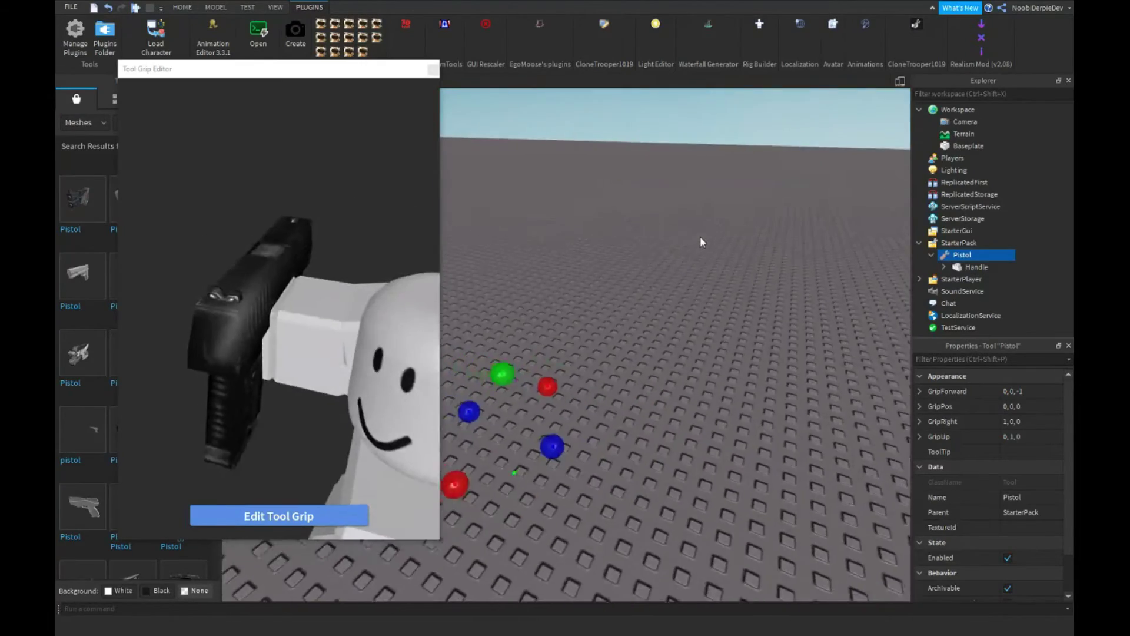
{"action": "left_click", "coordinate": [279, 516]}
{"action": "mouse_move", "coordinate": [701, 265]}
{"action": "right_mouse_down"}
{"action": "mouse_move", "coordinate": [590, 358]}
{"action": "mouse_move", "coordinate": [601, 304]}
{"action": "right_mouse_up"}
{"action": "key", "text": "ctrl+z"}
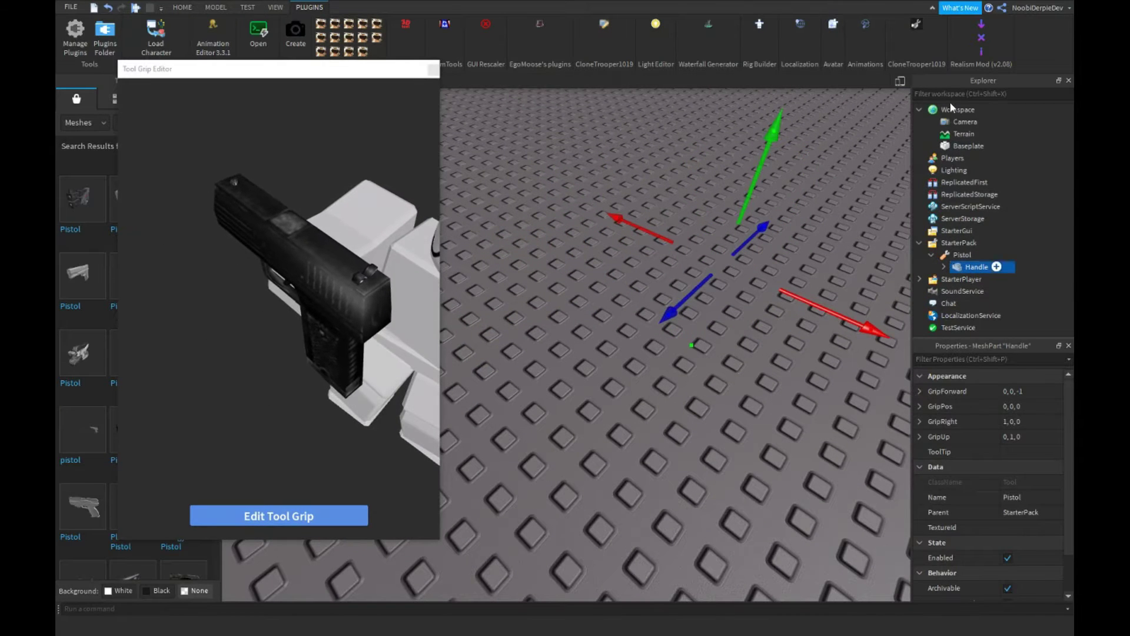
Step: Shrink the Handle further in Workspace and put it back inside Pistol
{"action": "left_click_drag", "start_coordinate": [976, 266], "coordinate": [958, 111]}
{"action": "key", "text": "ctrl+4"}
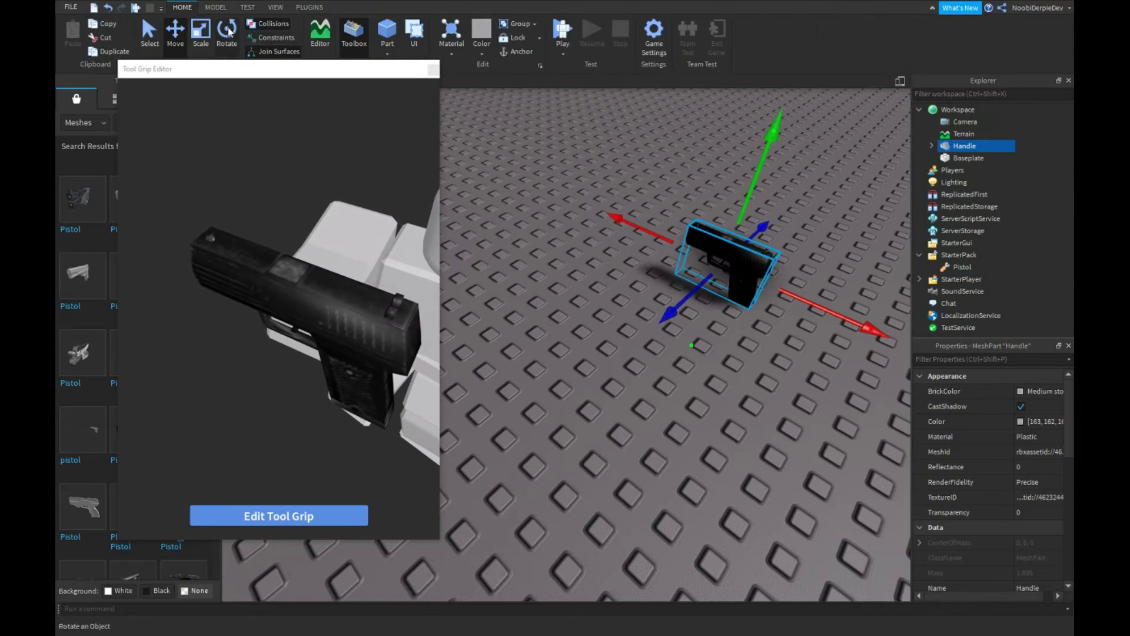
{"action": "key", "text": "ctrl+4"}
{"action": "left_click_drag", "start_coordinate": [780, 256], "coordinate": [733, 275]}
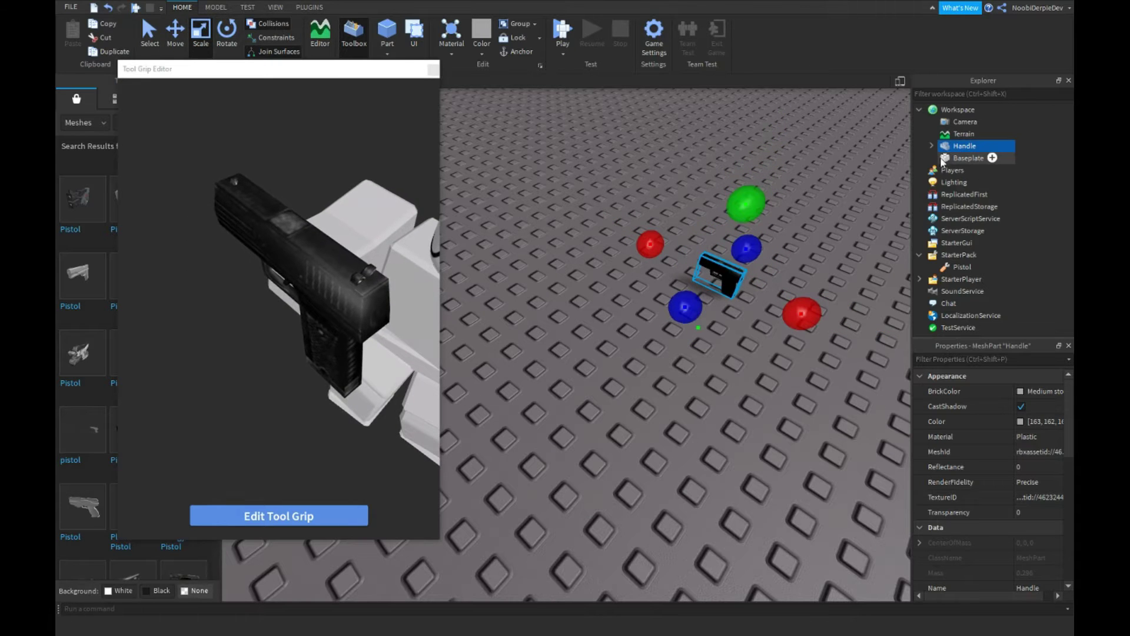
{"action": "left_click_drag", "start_coordinate": [964, 146], "coordinate": [975, 258]}
{"action": "left_click", "coordinate": [962, 255]}
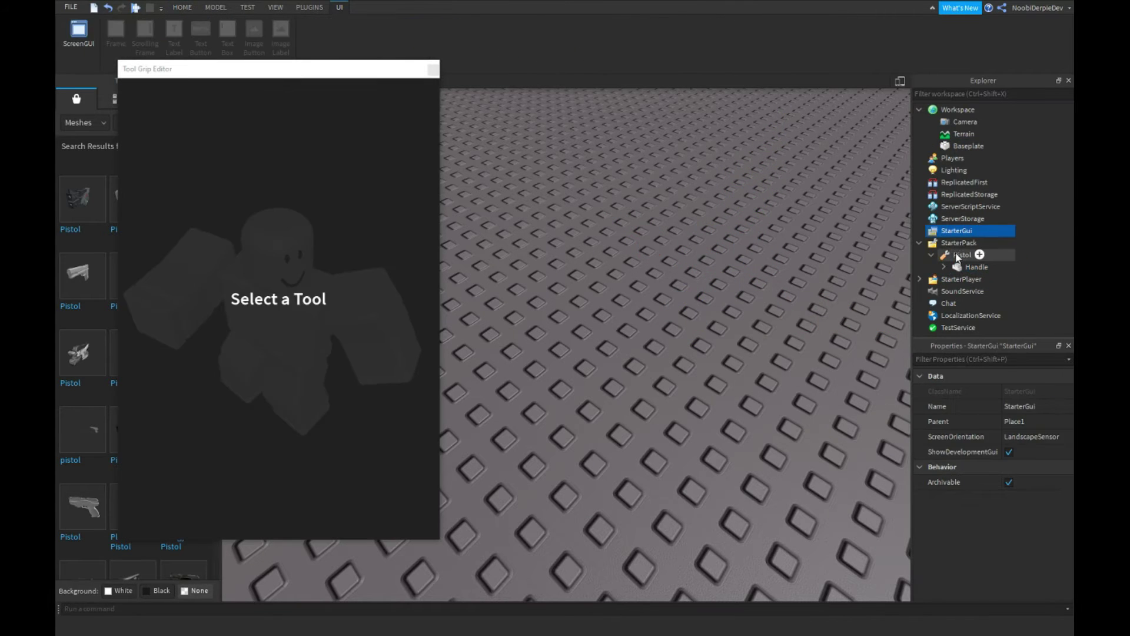
Step: Rotate the grip so the gun points forward and shift it sideways
{"action": "left_click", "coordinate": [278, 517]}
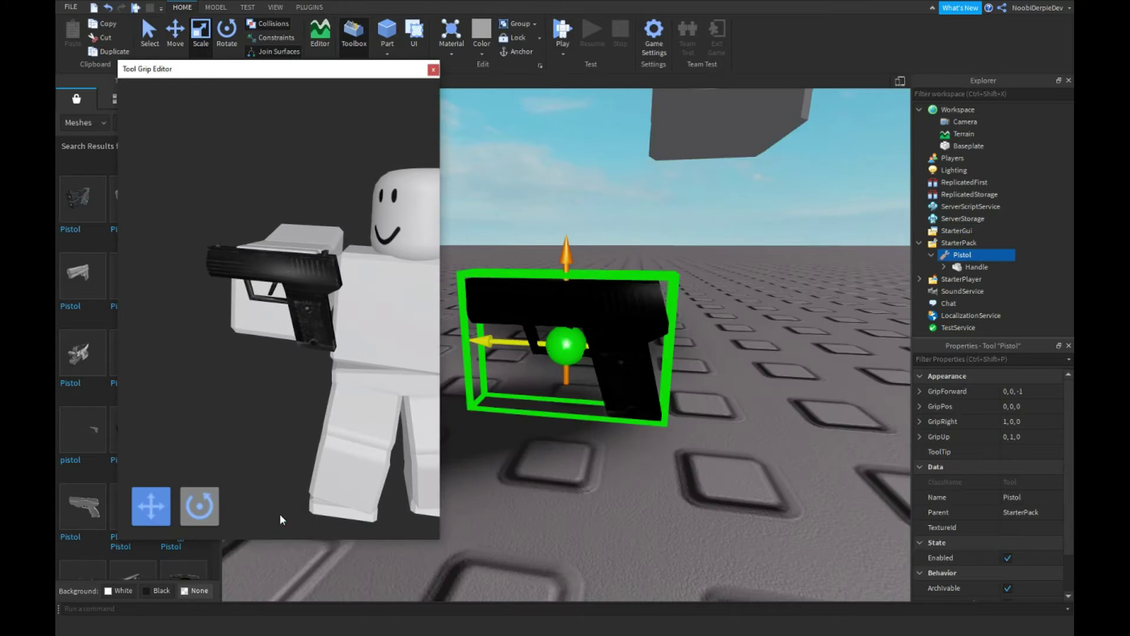
{"action": "left_click", "coordinate": [201, 506]}
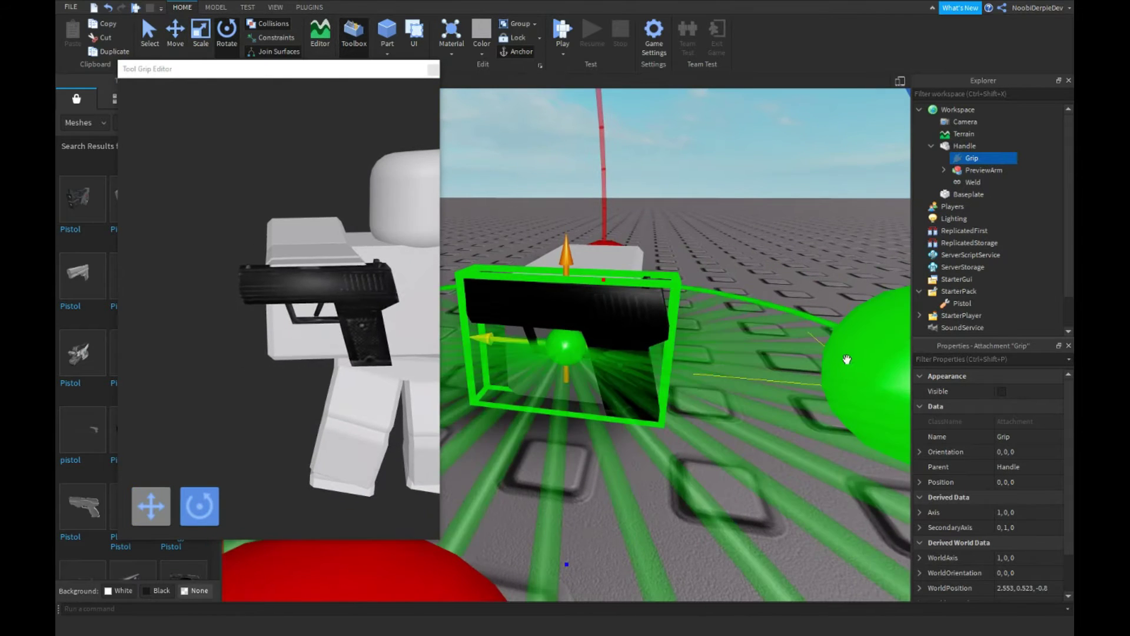
{"action": "mouse_move", "coordinate": [759, 336]}
{"action": "left_mouse_down"}
{"action": "mouse_move", "coordinate": [481, 460]}
{"action": "mouse_move", "coordinate": [495, 463]}
{"action": "left_mouse_up"}
{"action": "scroll", "coordinate": [744, 374], "scroll_direction": "down", "scroll_amount": 3}
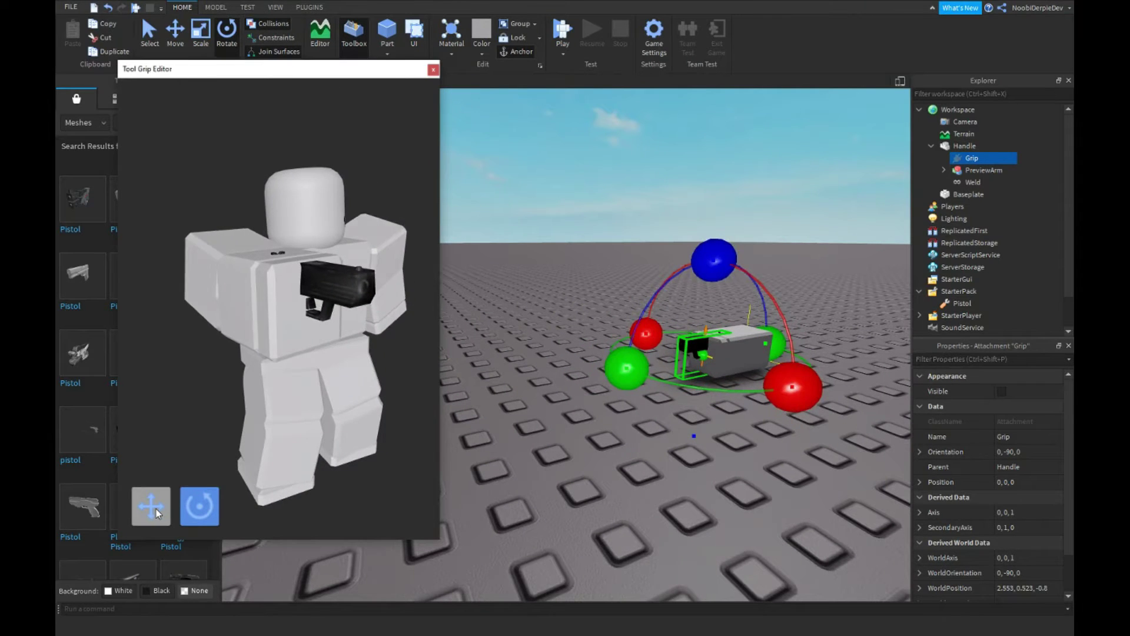
{"action": "left_click", "coordinate": [152, 505]}
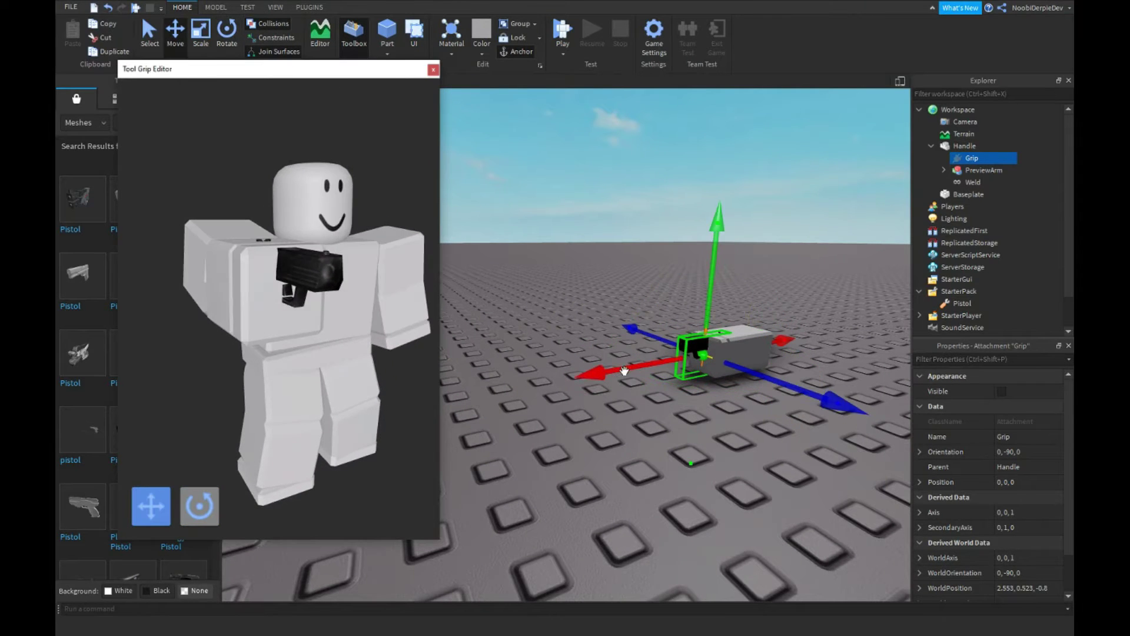
{"action": "left_click_drag", "start_coordinate": [618, 370], "coordinate": [643, 362]}
{"action": "right_click_drag", "start_coordinate": [292, 309], "coordinate": [354, 309]}
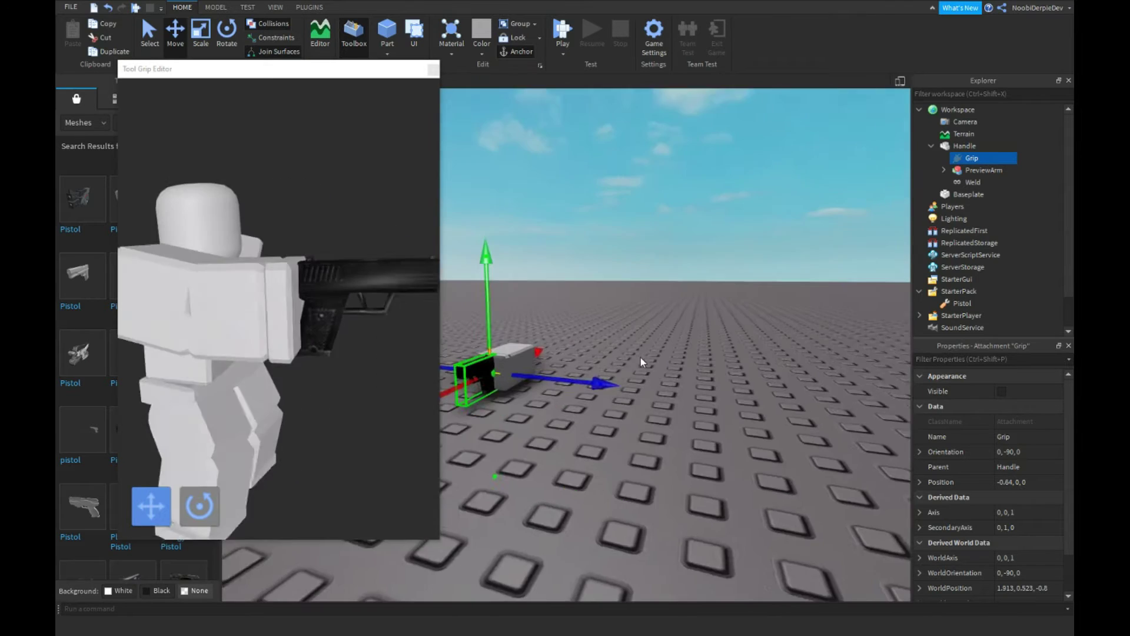
Step: Rotate the Grip attachment so the gun faces correctly, then close the grip preview
{"action": "right_click_drag", "start_coordinate": [643, 363], "coordinate": [535, 323]}
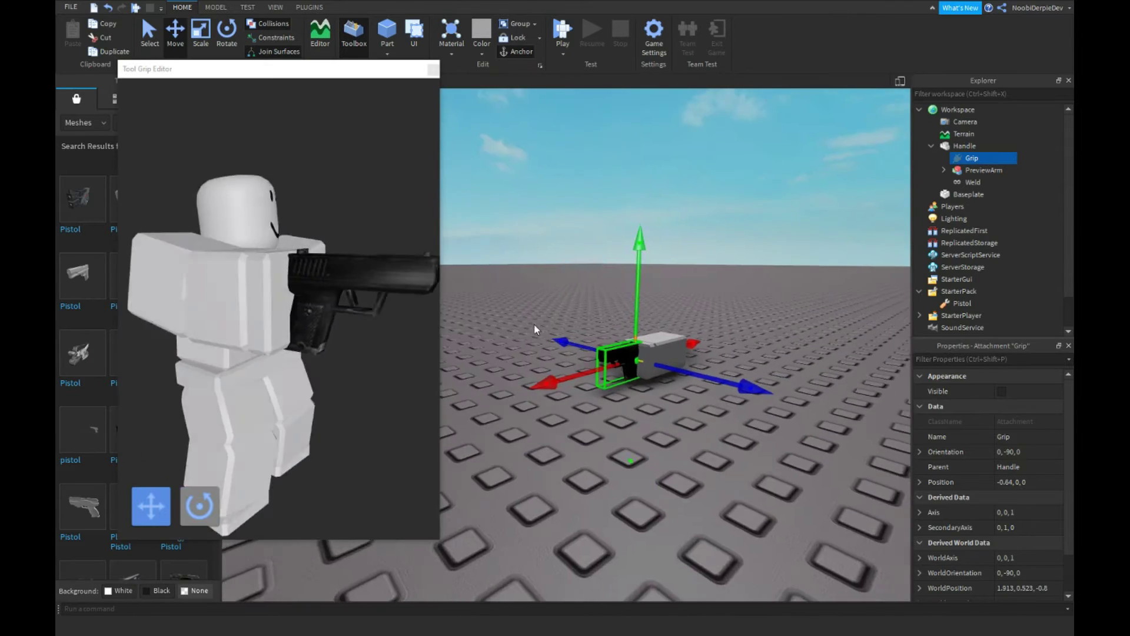
{"action": "mouse_move", "coordinate": [535, 323]}
{"action": "right_mouse_down"}
{"action": "mouse_move", "coordinate": [534, 253]}
{"action": "mouse_move", "coordinate": [522, 348]}
{"action": "right_mouse_up"}
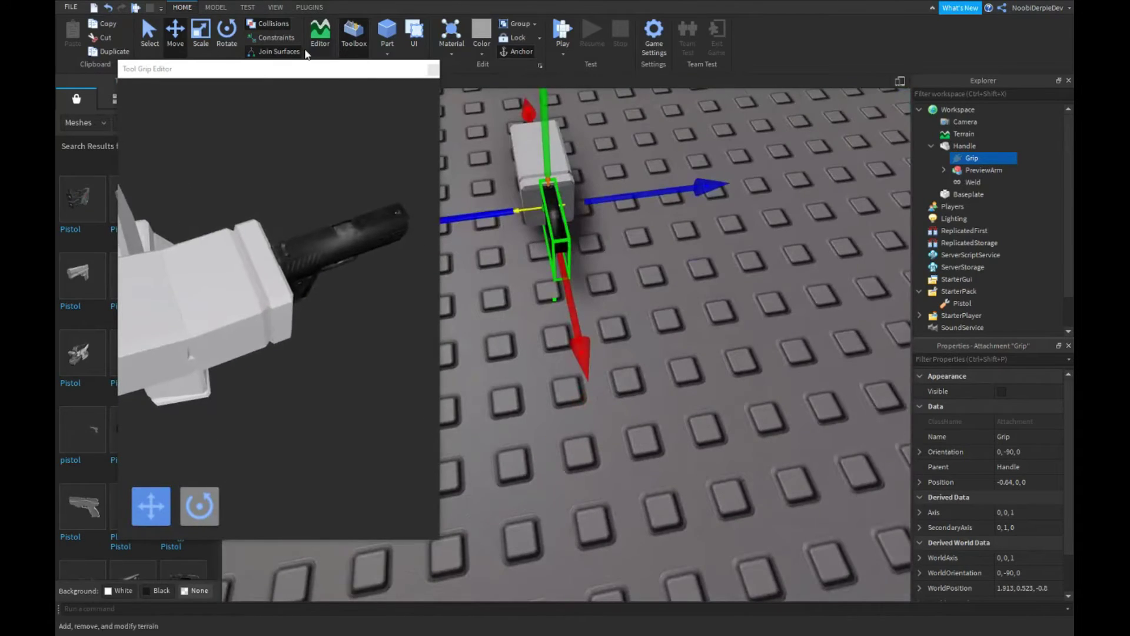
{"action": "key", "text": "ctrl+4"}
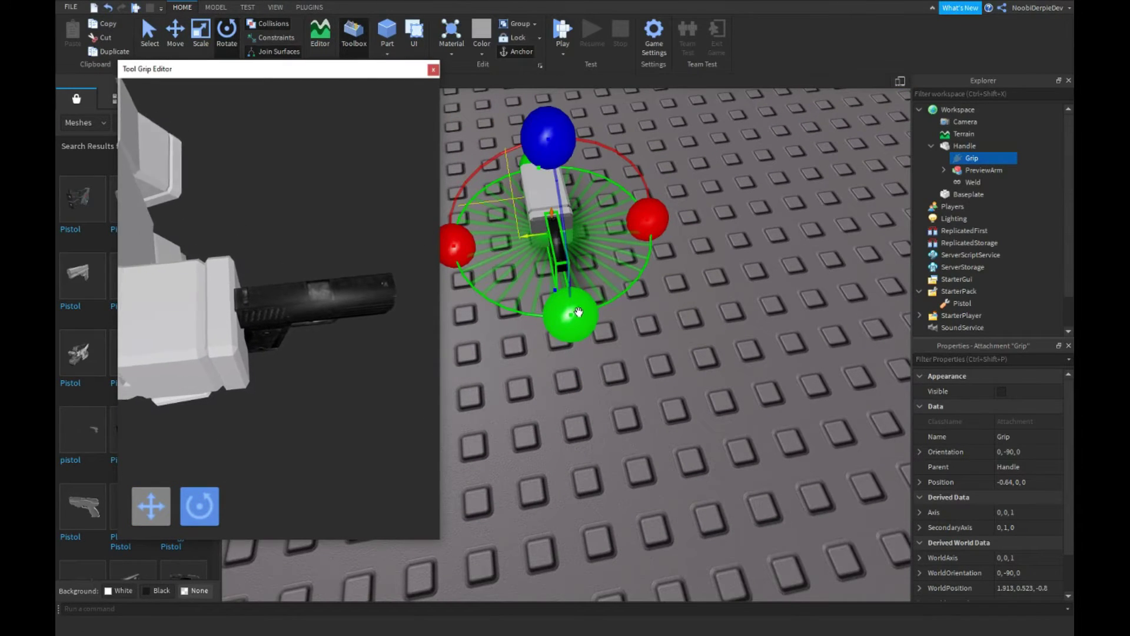
{"action": "left_click_drag", "start_coordinate": [569, 316], "coordinate": [576, 309]}
{"action": "right_click_drag", "start_coordinate": [576, 310], "coordinate": [671, 370]}
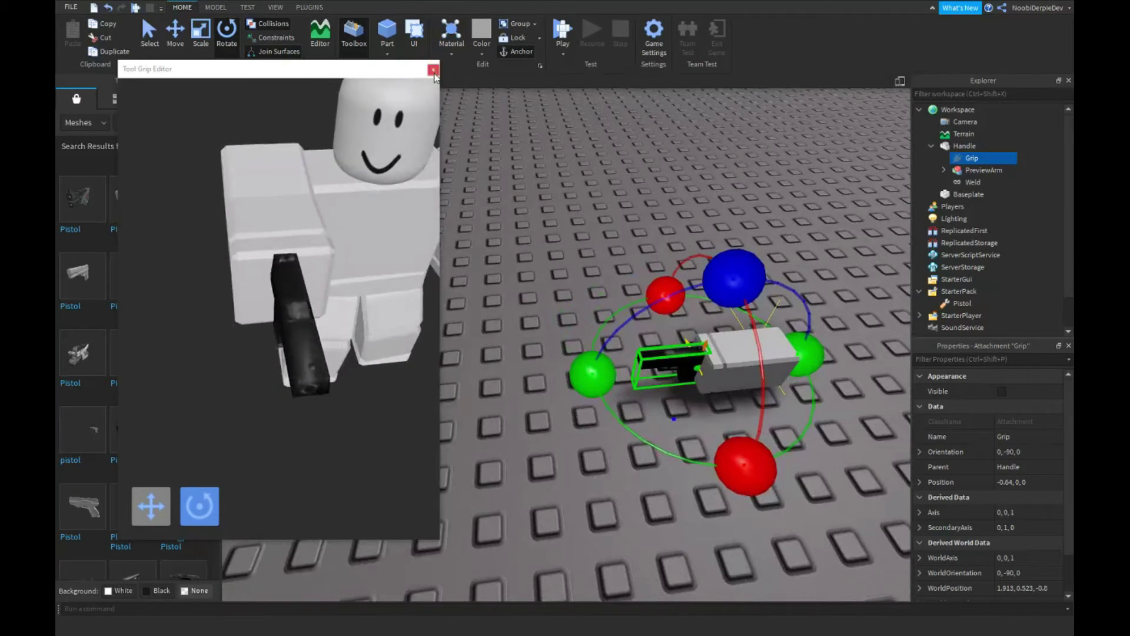
{"action": "left_click", "coordinate": [434, 70]}
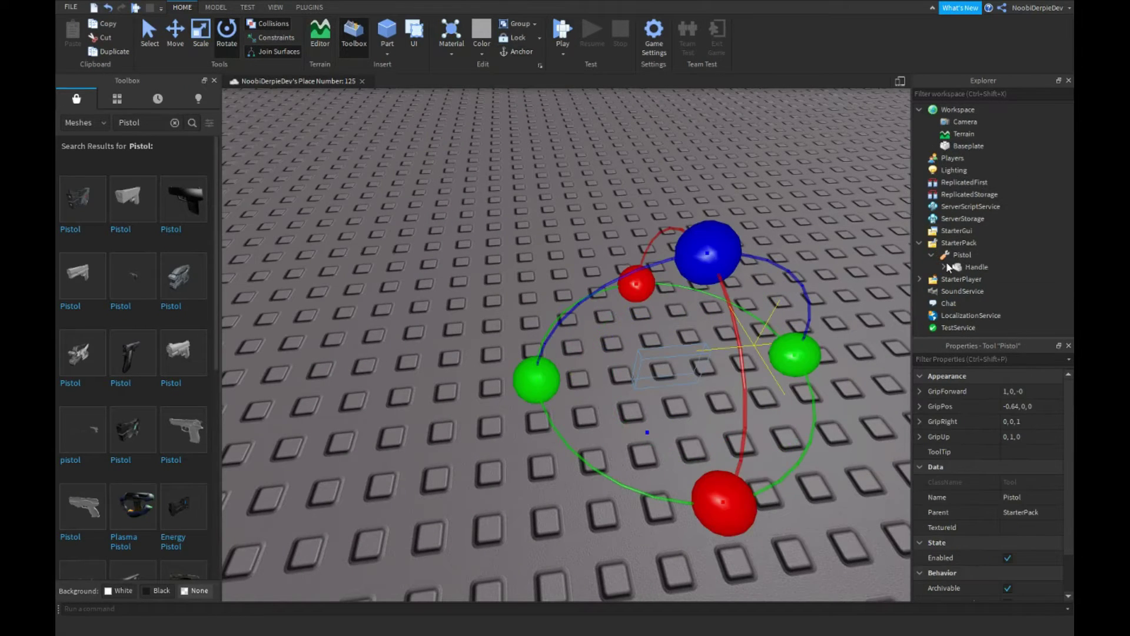
Step: Delete the Weld under the pistol's Handle
{"action": "left_click", "coordinate": [949, 268]}
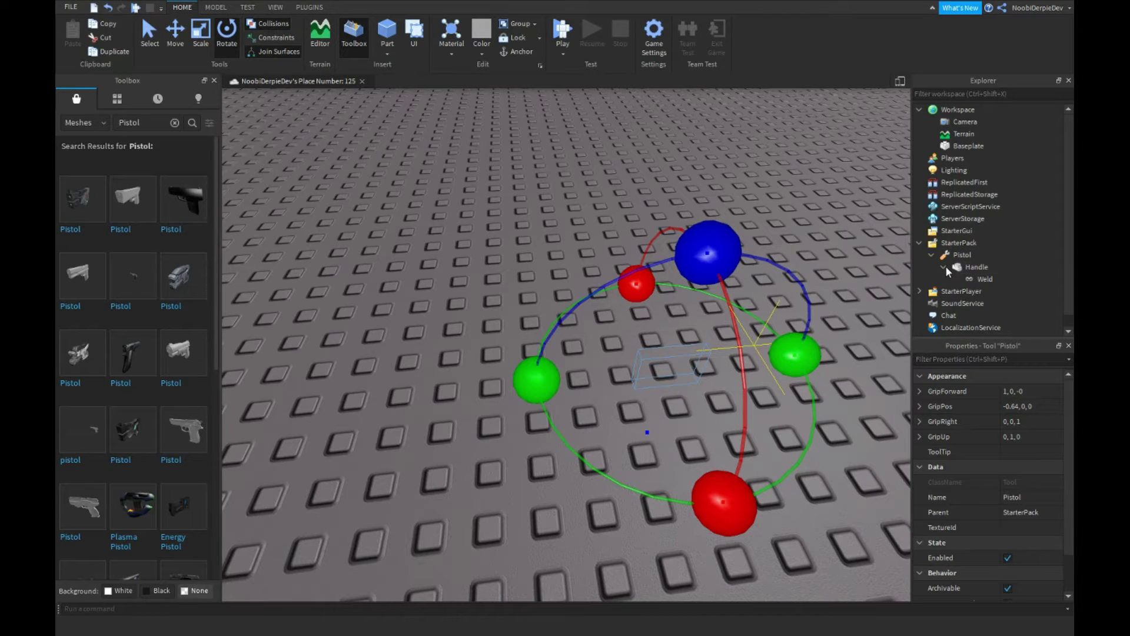
{"action": "left_click", "coordinate": [981, 279]}
{"action": "key", "text": "Delete"}
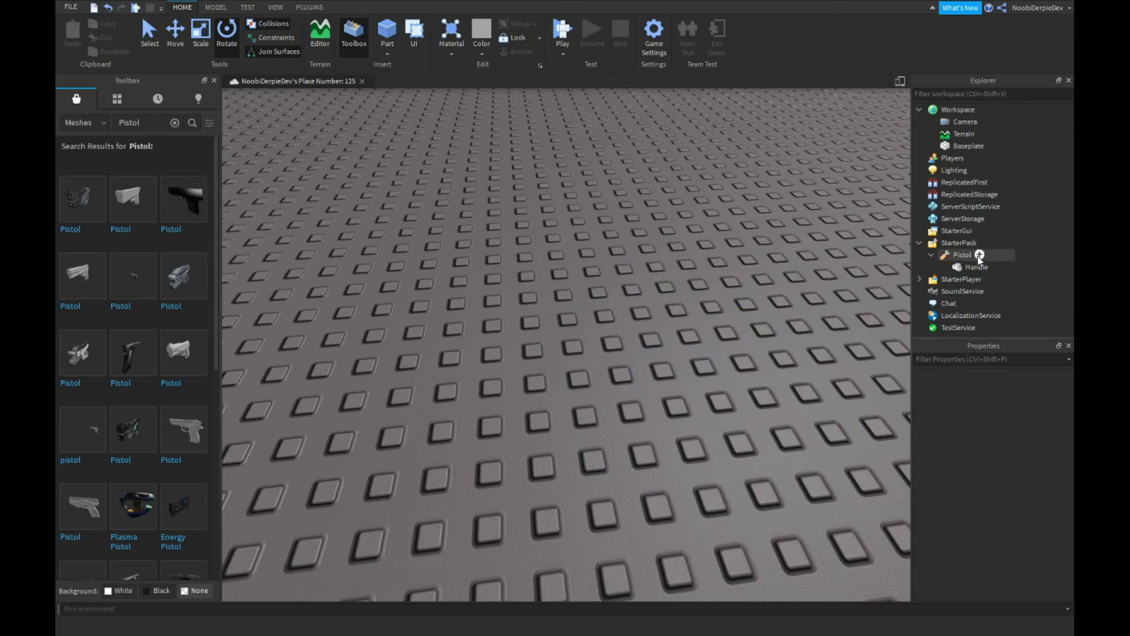
Step: Add a RemoteEvent and a Script inside the Pistol tool
{"action": "left_click", "coordinate": [979, 256]}
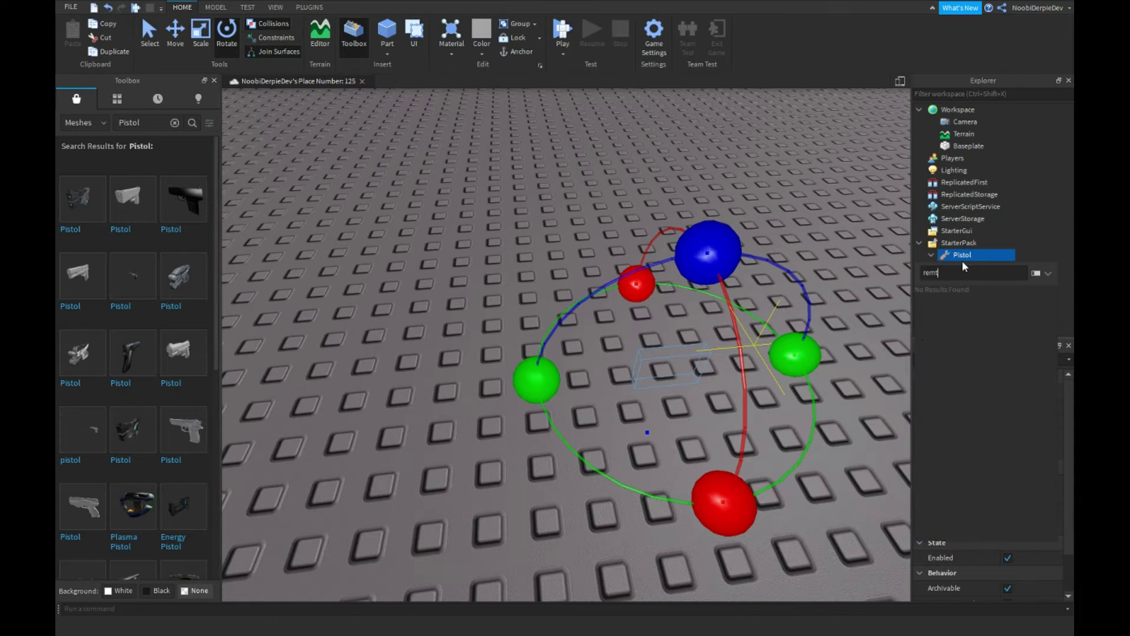
{"action": "key", "text": "Escape"}
{"action": "mouse_move", "coordinate": [963, 254]}
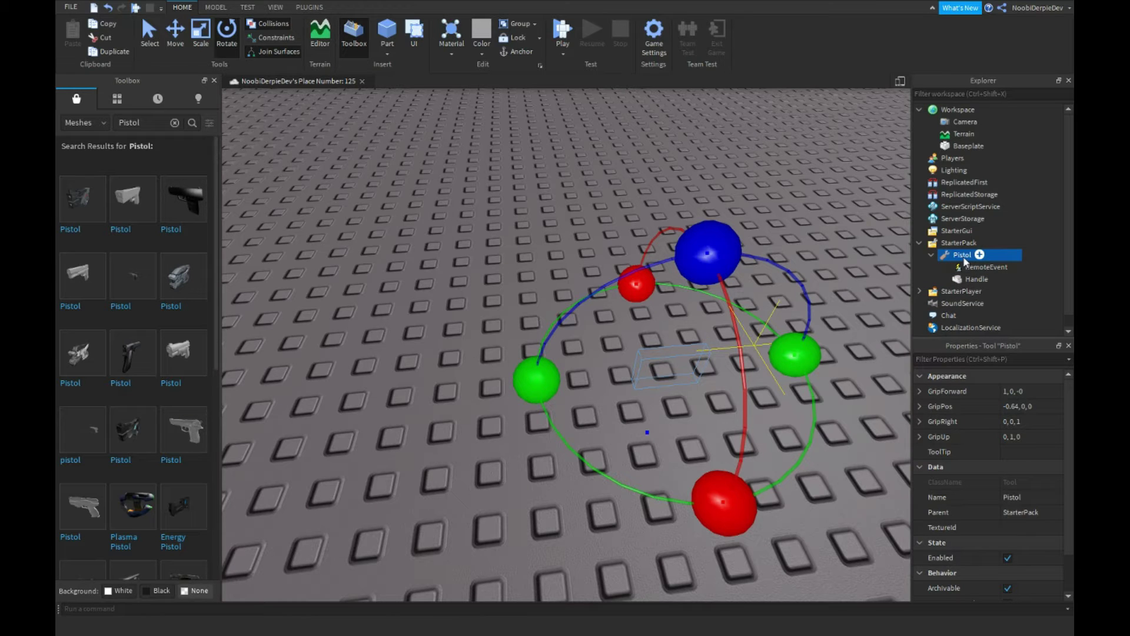
{"action": "left_click", "coordinate": [980, 255]}
{"action": "left_click", "coordinate": [980, 269]}
{"action": "type", "text": "lo"}
Step: Add a LocalScript to Pistol, replacing its code with Players and LocalPlayer variables
{"action": "key", "text": "Return"}
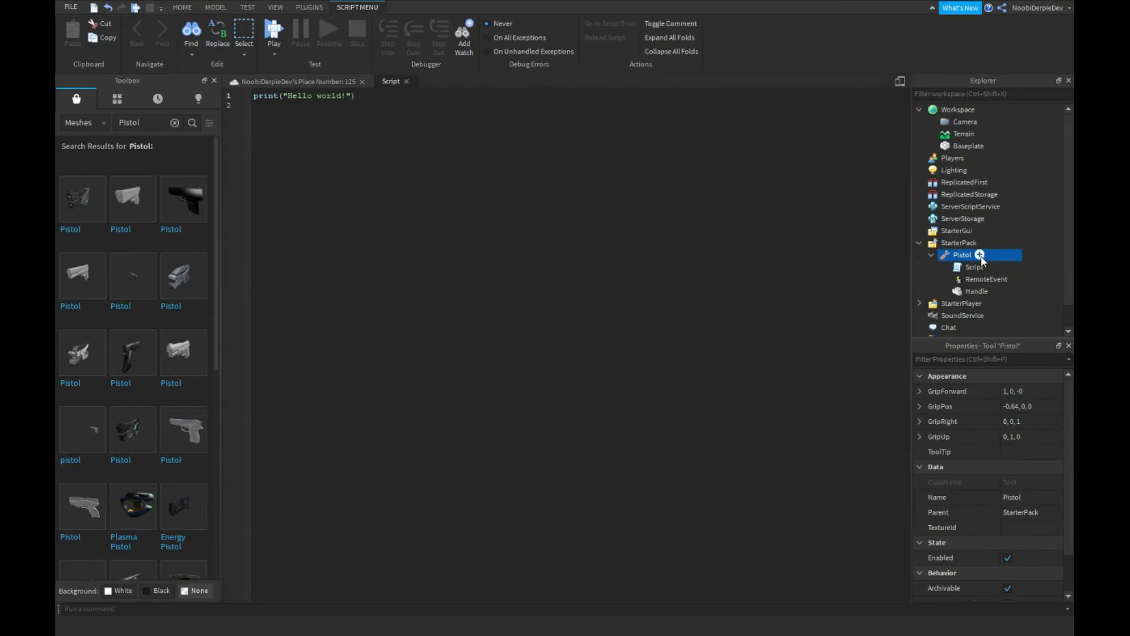
{"action": "left_click", "coordinate": [983, 280]}
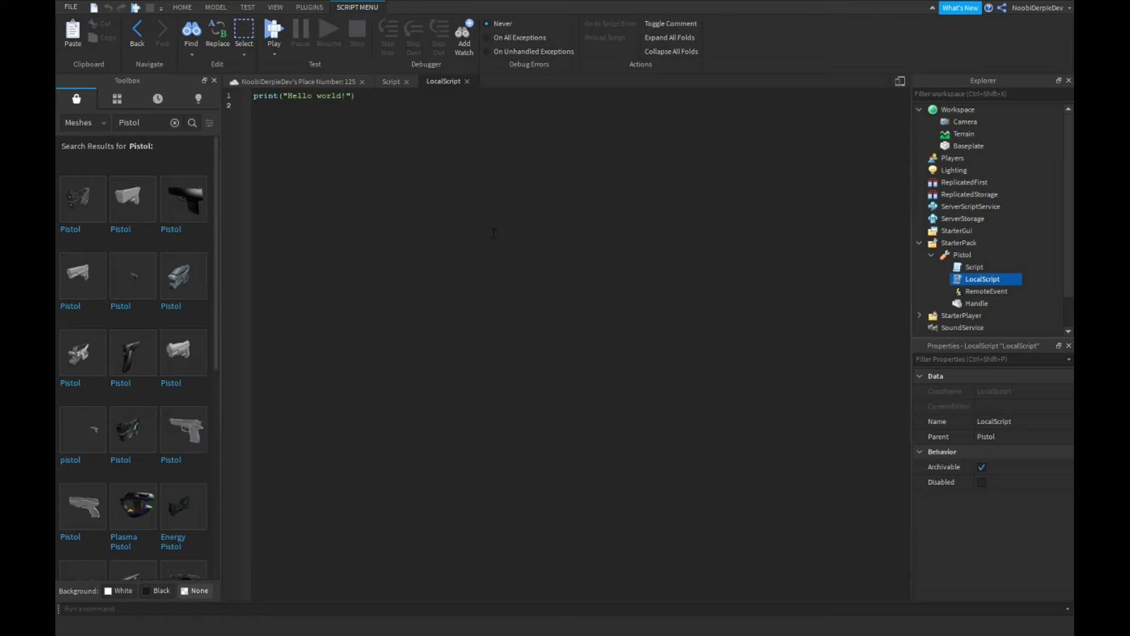
{"action": "key", "text": "ctrl+a"}
{"action": "type", "text": "local to"}
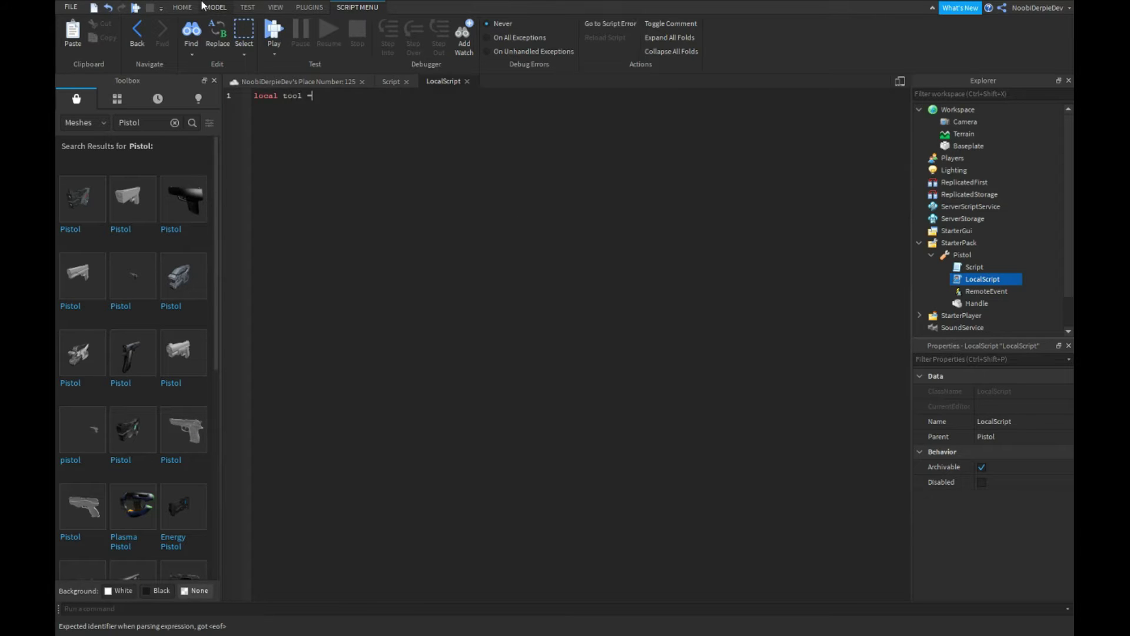
{"action": "type", "text": " script.Parent"}
{"action": "key", "text": "Return"}
{"action": "type", "text": "local players "}
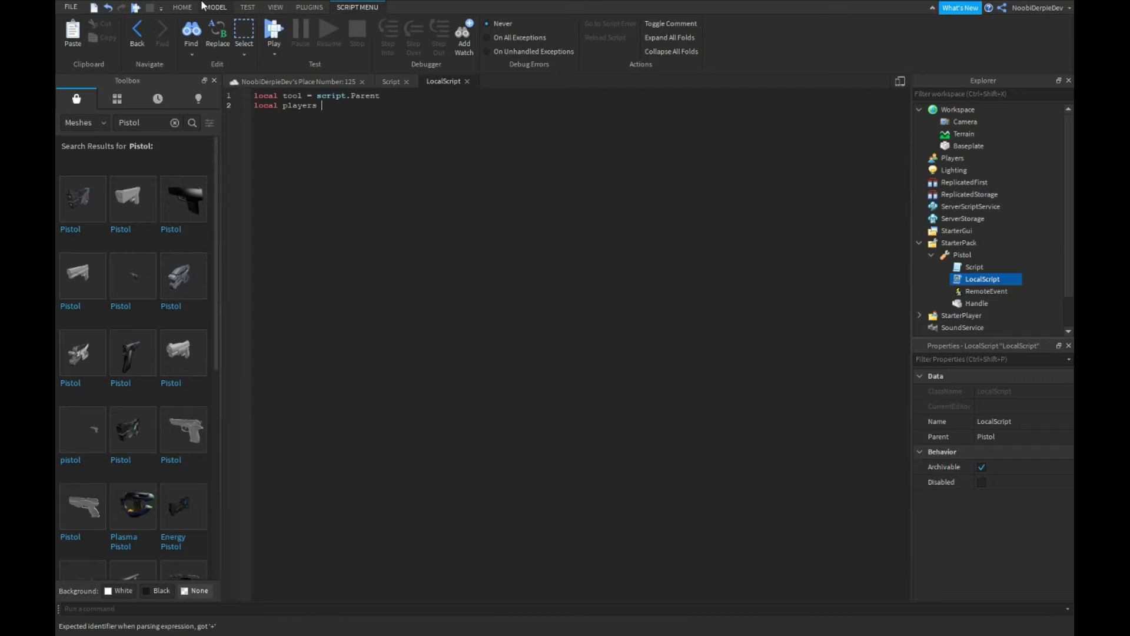
{"action": "type", "text": "= game:GetService(\"Players\""}
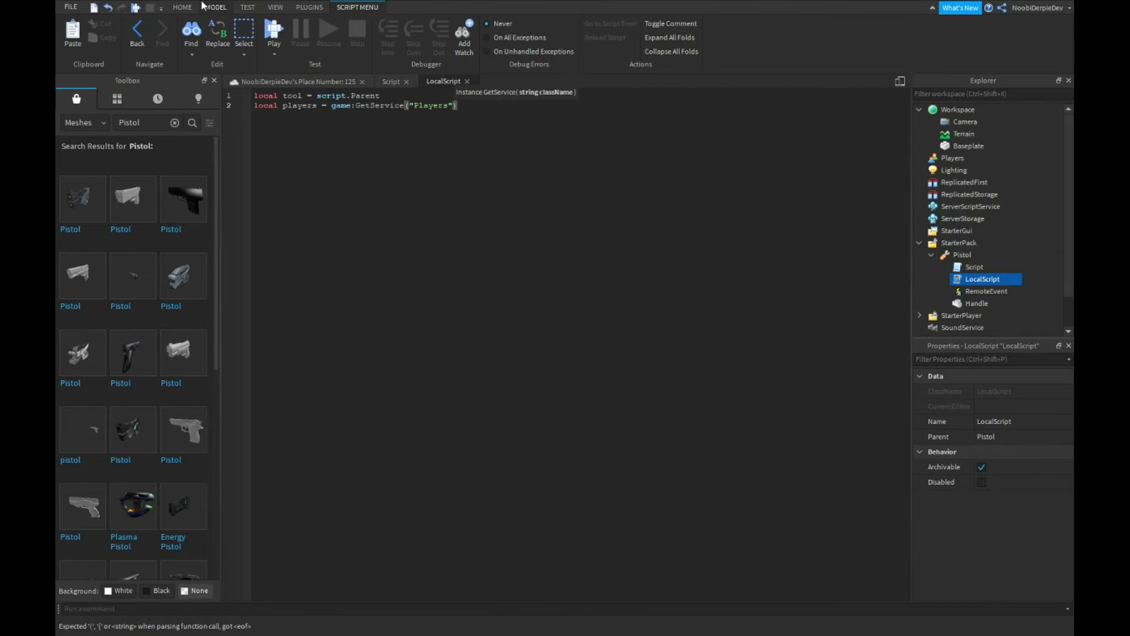
{"action": "key", "text": "Return"}
{"action": "type", "text": "localp"}
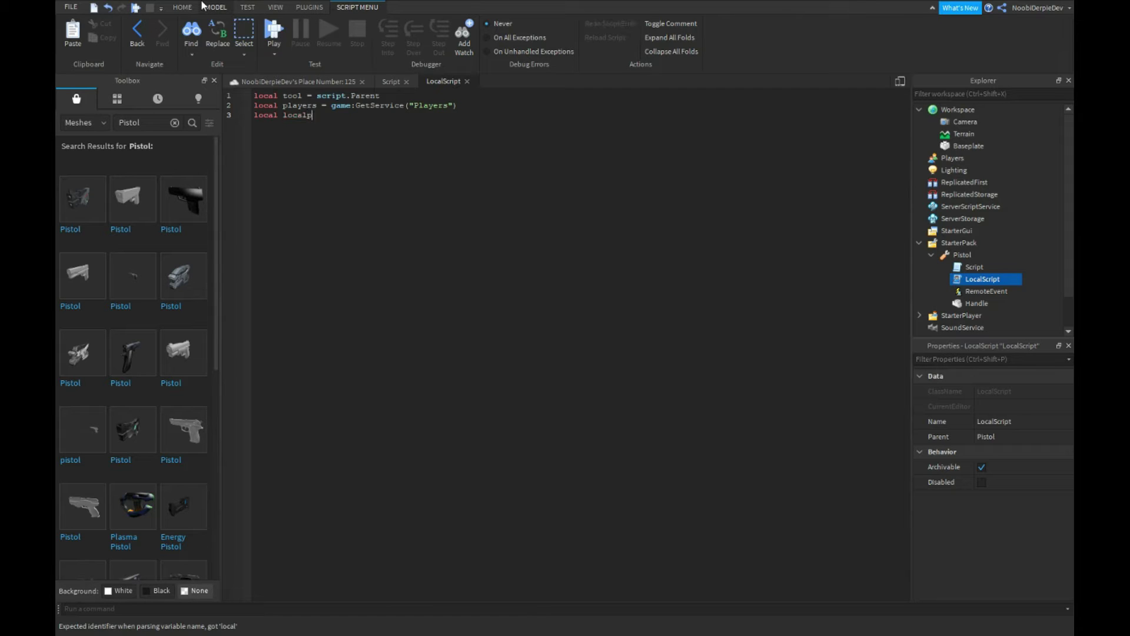
{"action": "type", "text": "layer = players."}
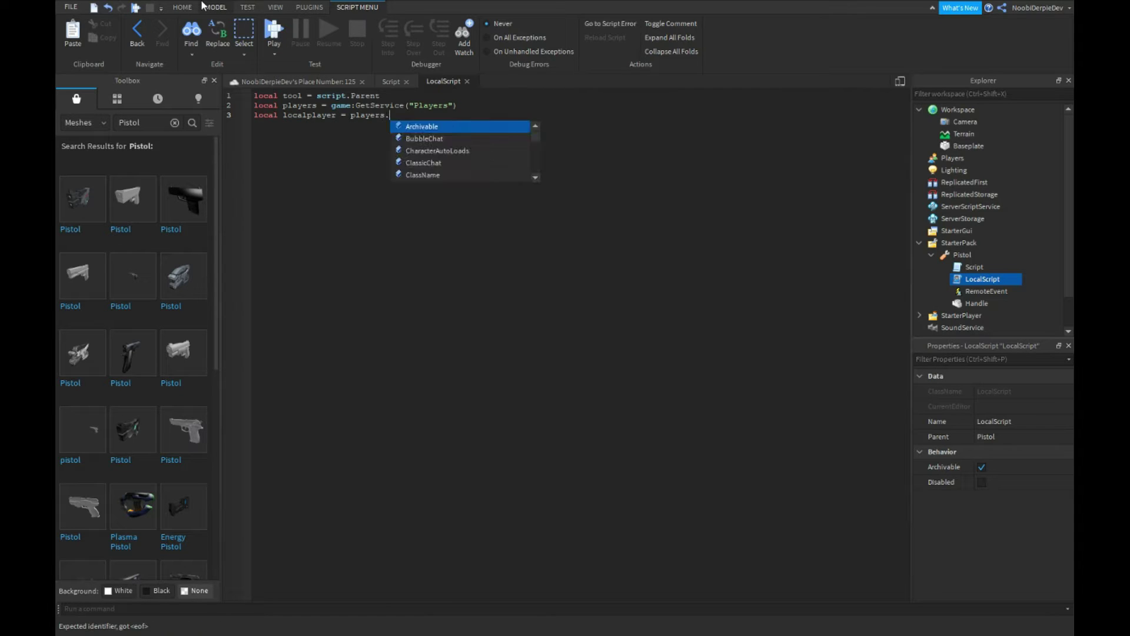
{"action": "type", "text": "LOCAL"}
{"action": "key", "text": "Tab"}
{"action": "type", "text": "repe"}
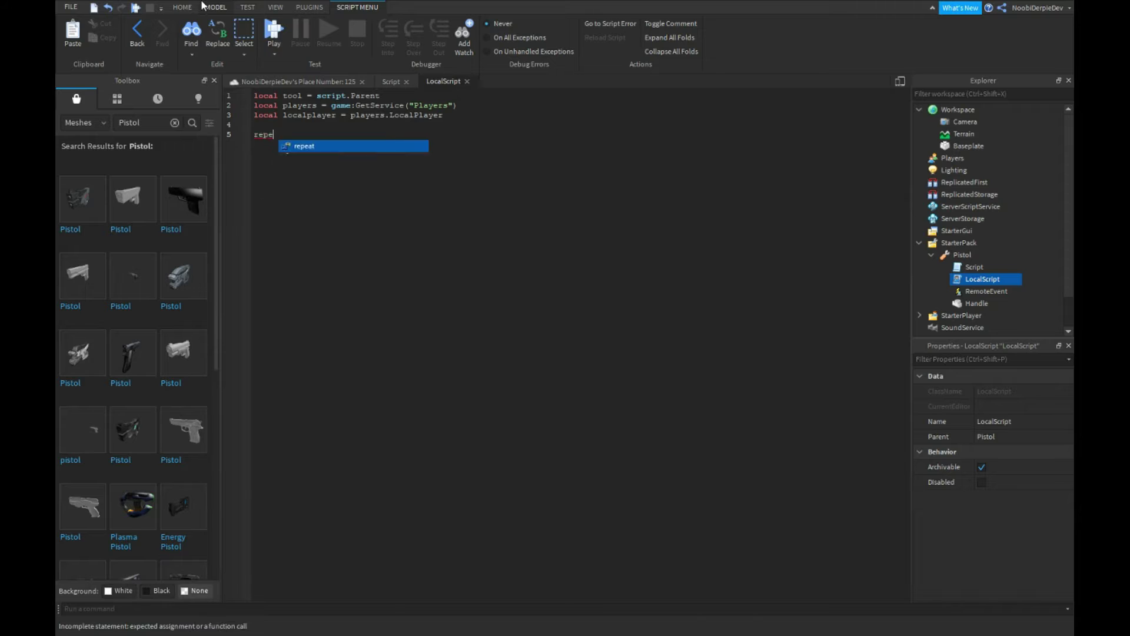
{"action": "type", "text": "at wait() until local"}
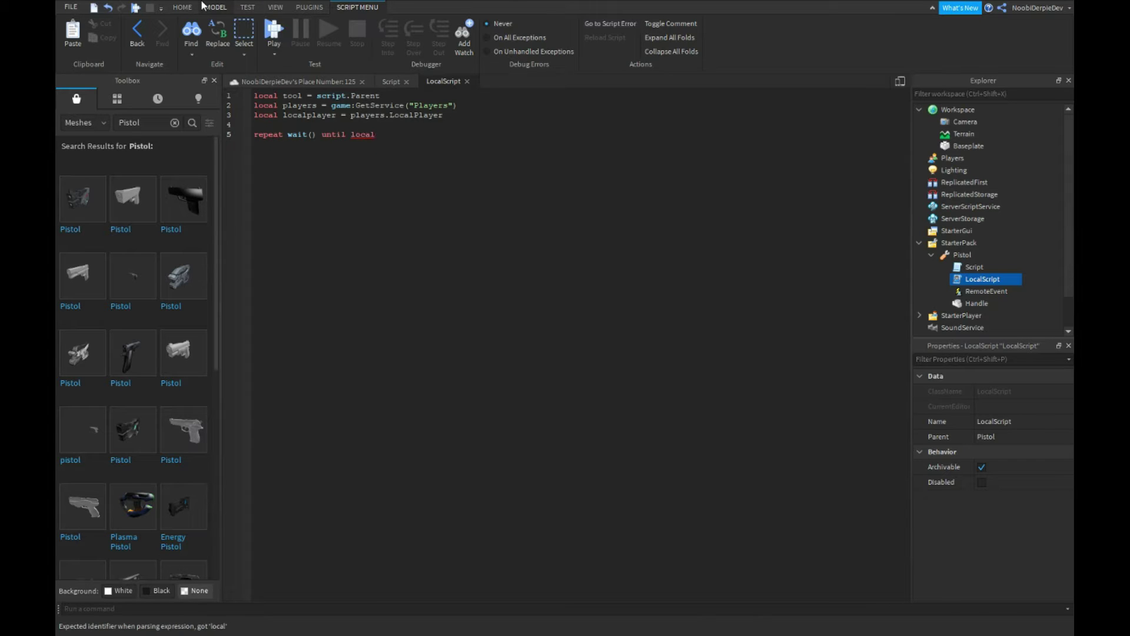
{"action": "type", "text": "player.Character.Humanoid"}
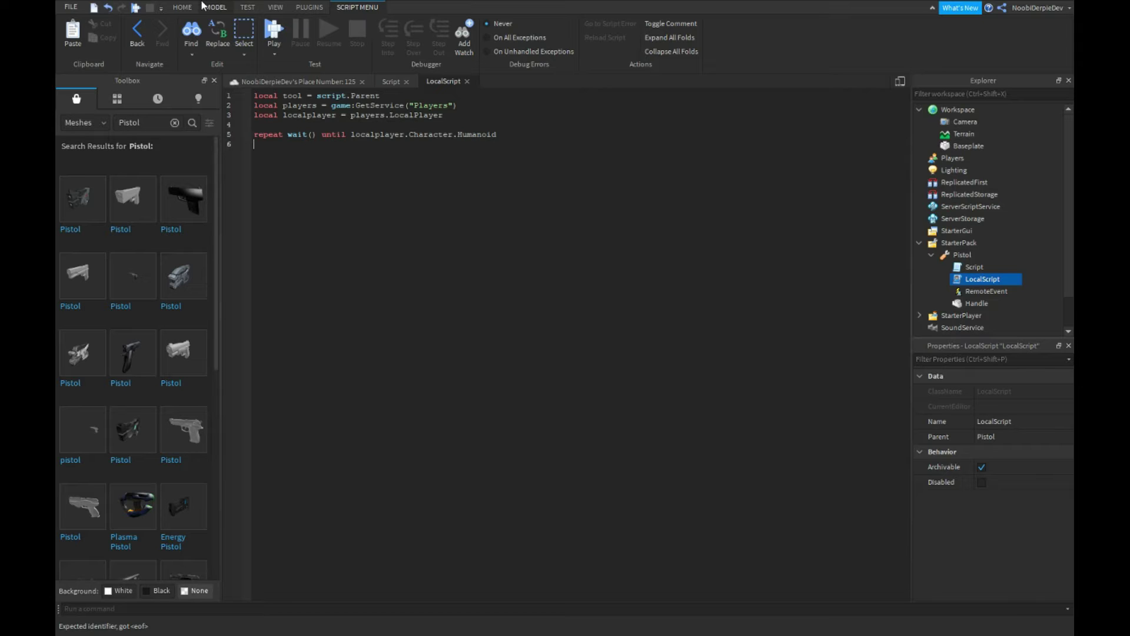
{"action": "key", "text": "Return"}
{"action": "type", "text": "local"}
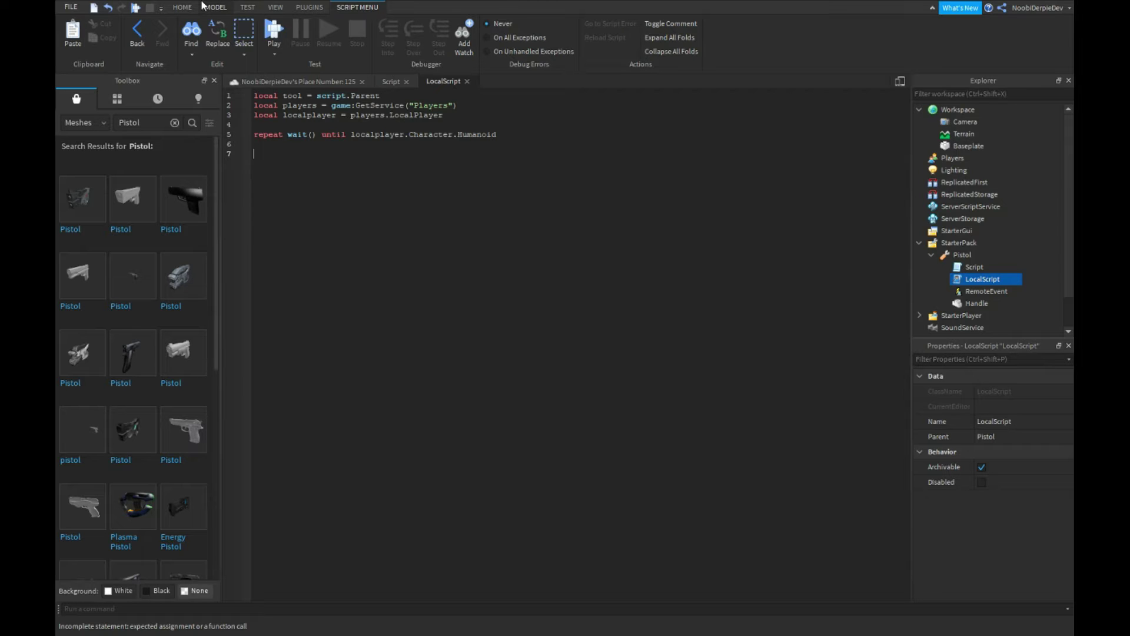
{"action": "type", "text": "tool."}
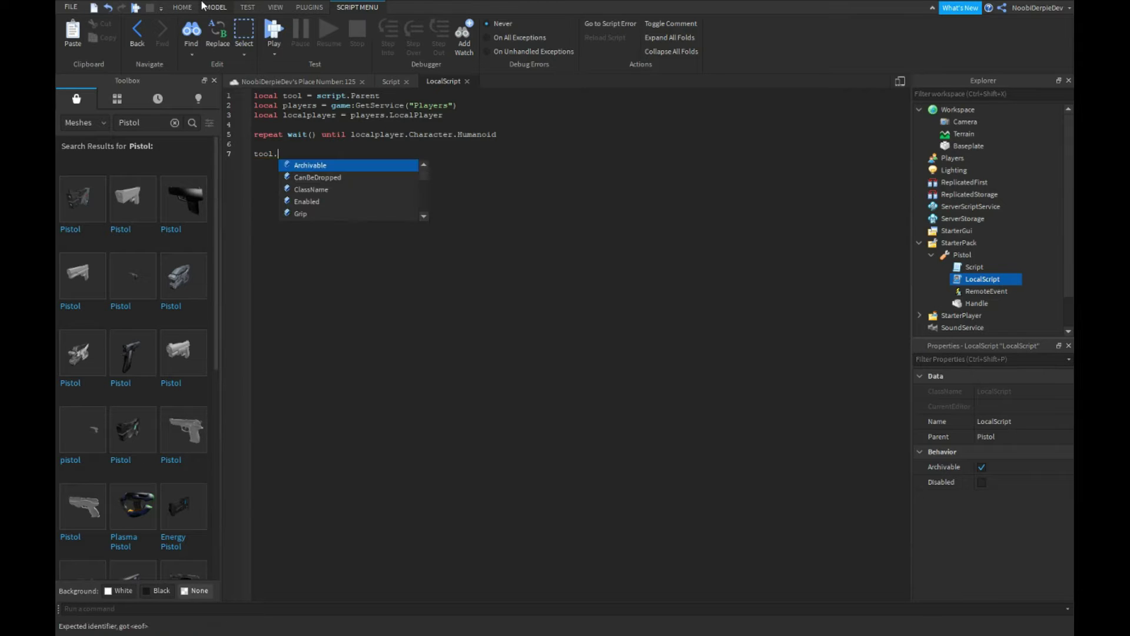
{"action": "type", "text": "Equipped:Connect(function("}
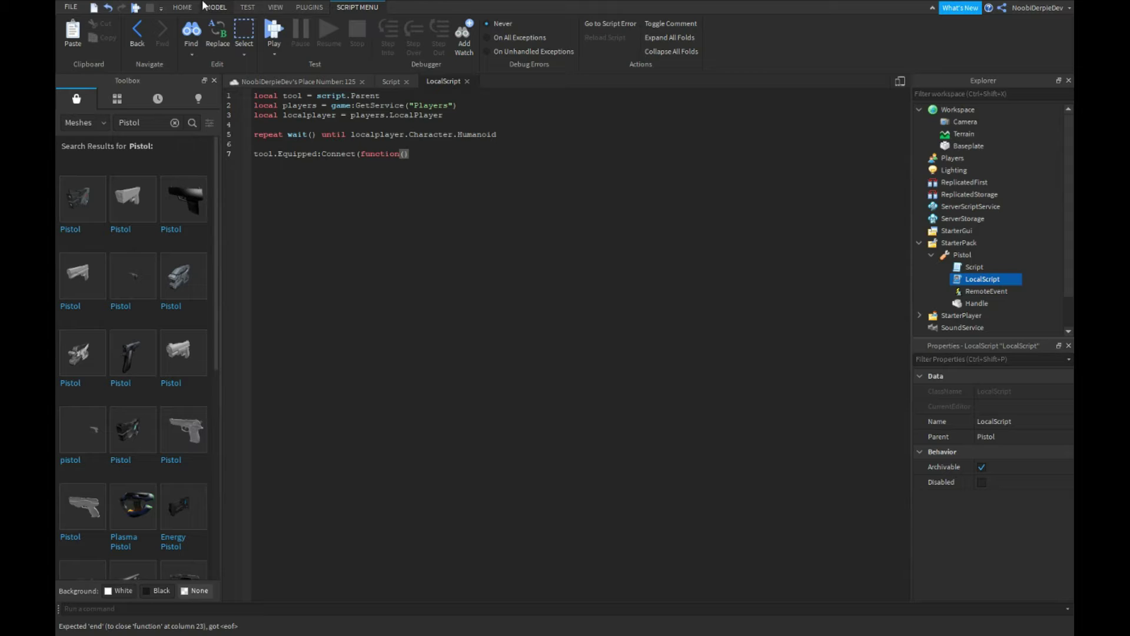
Step: Replace the Equipped connection with an Activated function that references the character
{"action": "key", "text": "Right"}
{"action": "key", "text": "shift+End"}
{"action": "type", "text": "tool.act"}
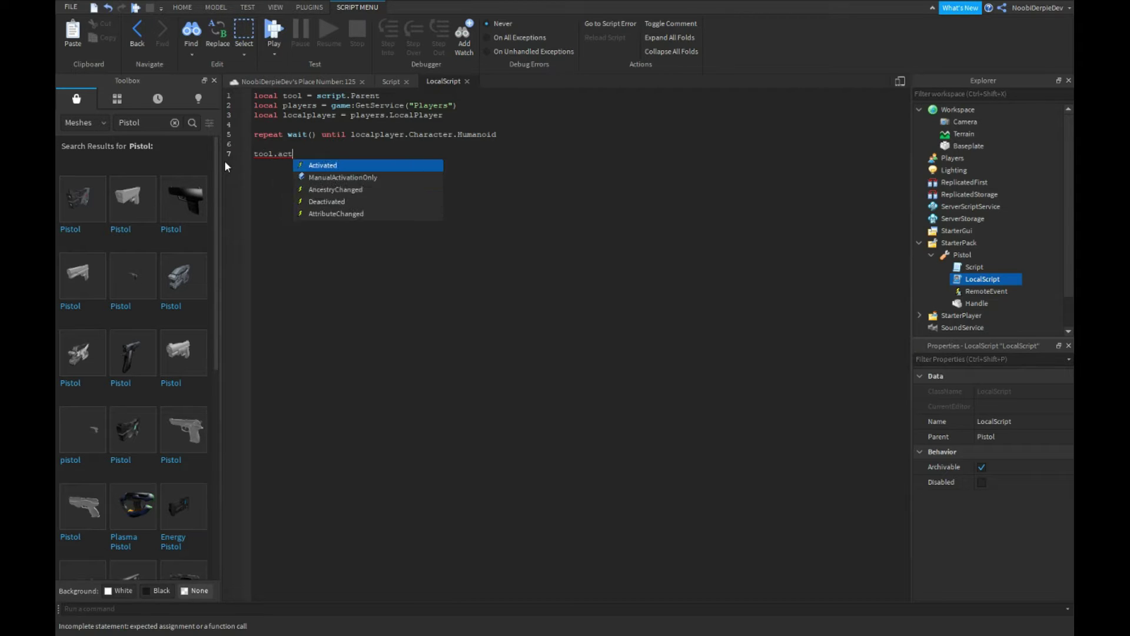
{"action": "key", "text": "Tab"}
{"action": "type", "text": ":Connect(function("}
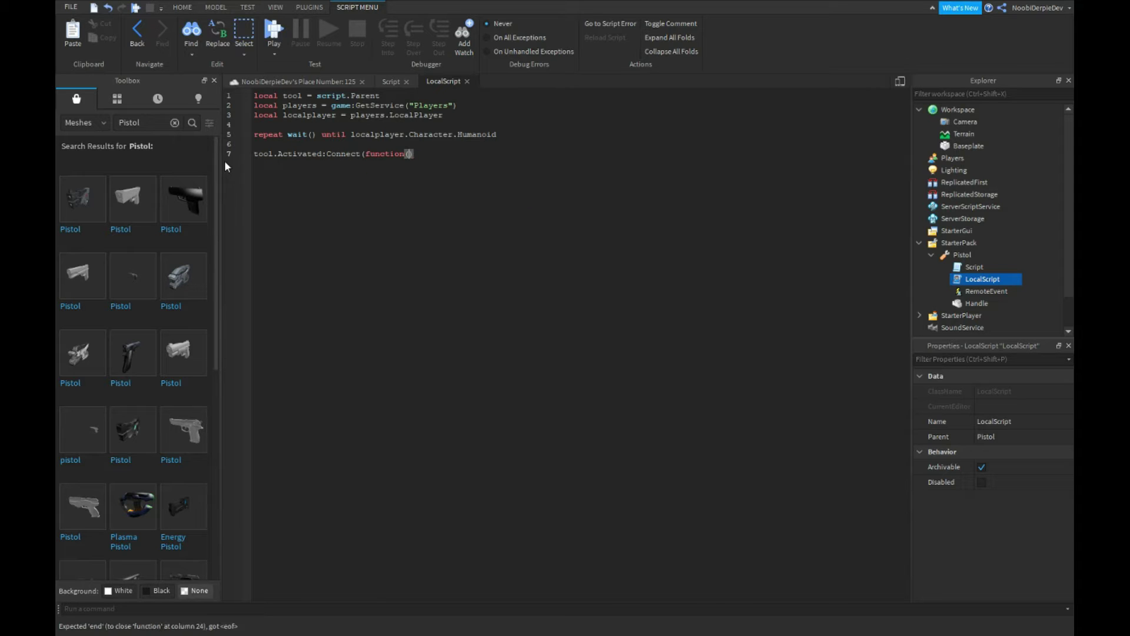
{"action": "key", "text": "Return"}
{"action": "type", "text": "local position"}
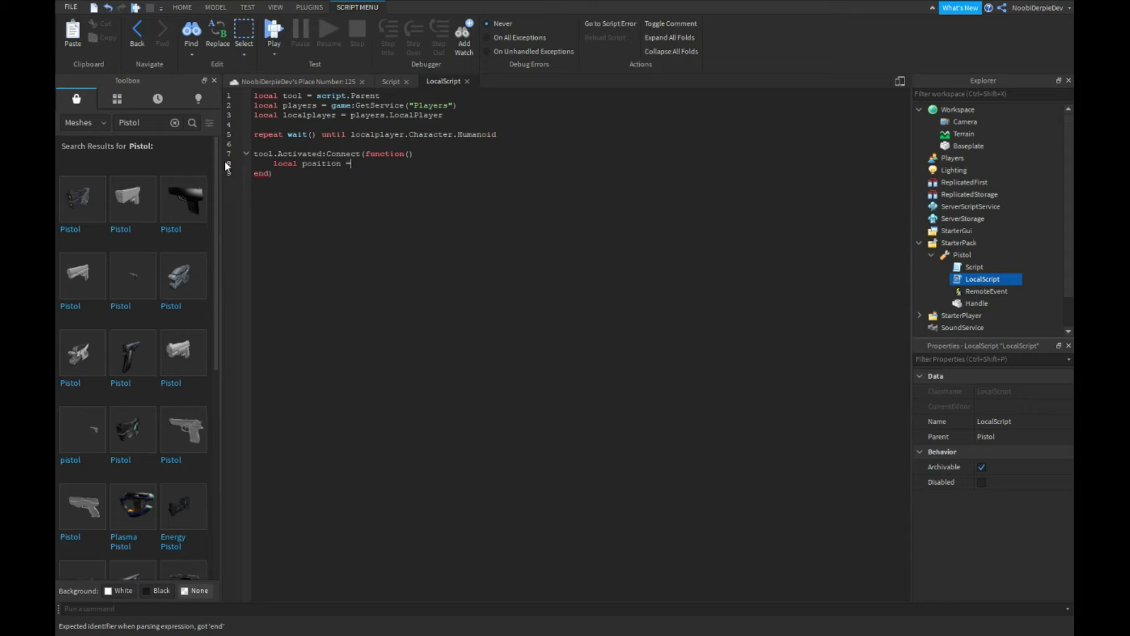
{"action": "type", "text": " = sc"}
{"action": "key", "text": "Tab"}
{"action": "type", "text": ".Parent.Parent.Human"}
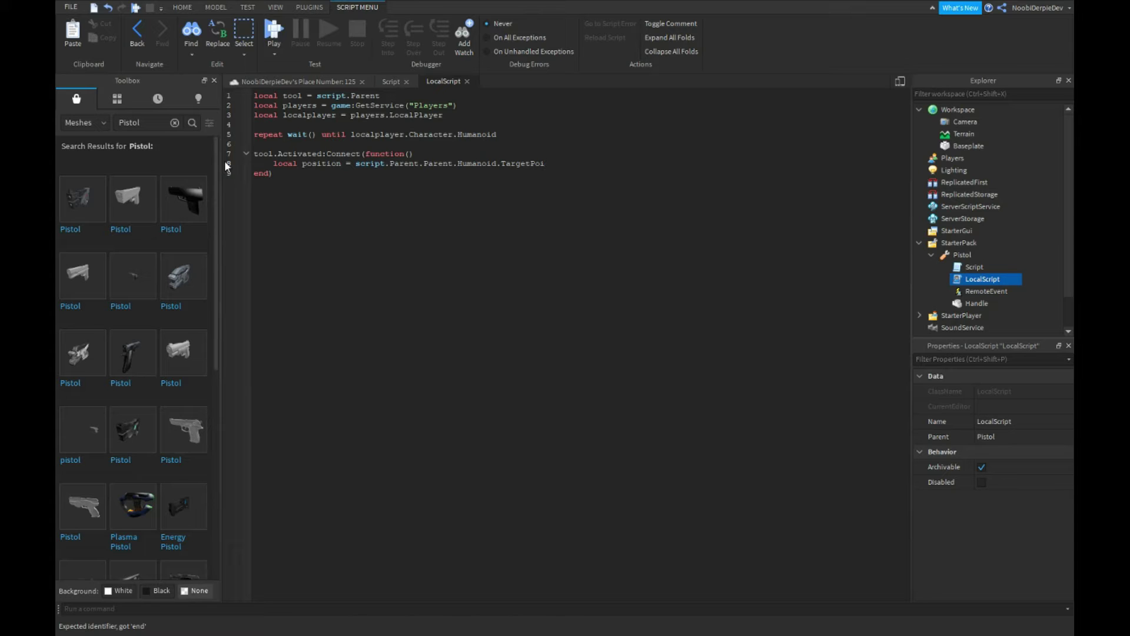
{"action": "key", "text": "Return"}
{"action": "type", "text": "local "}
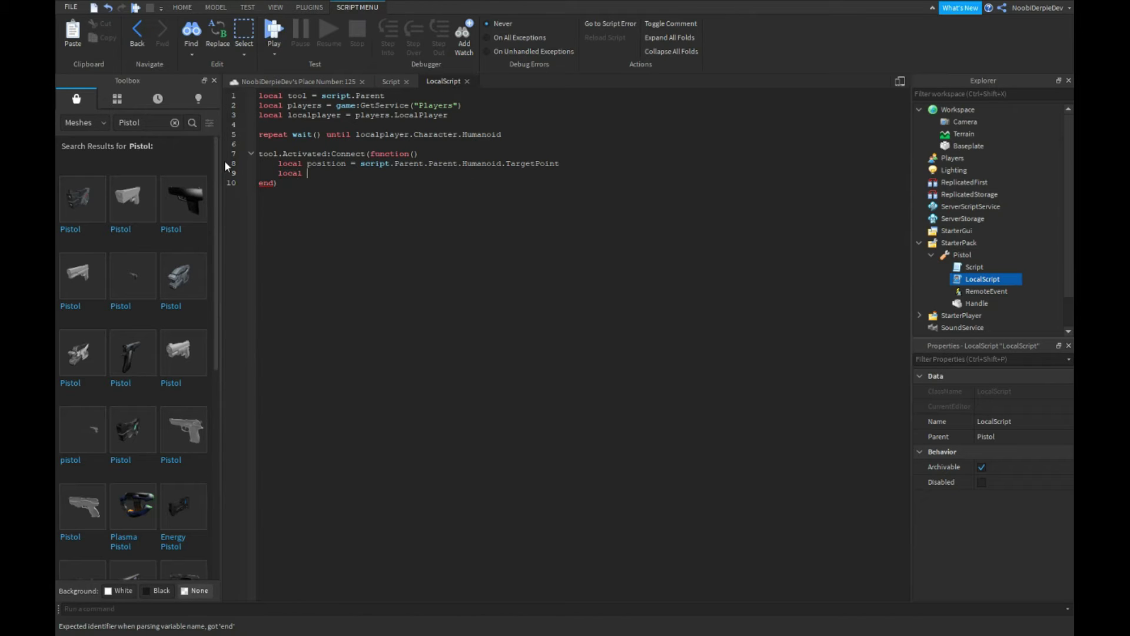
{"action": "type", "text": "looker ="}
{"action": "type", "text": " (pos -"}
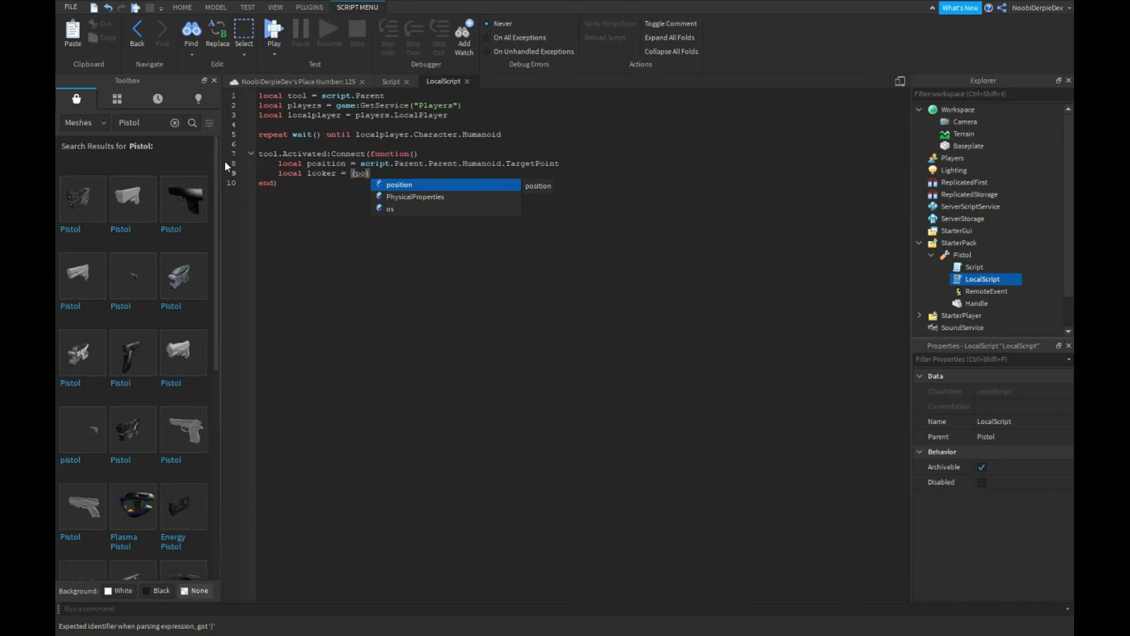
{"action": "type", "text": " script.Parent."}
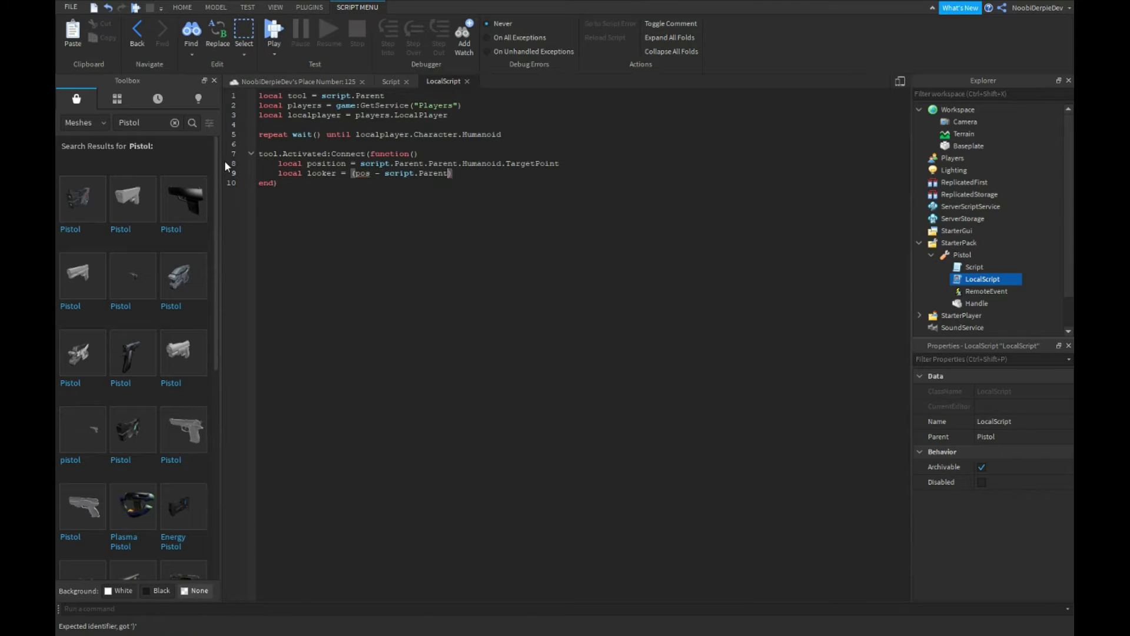
{"action": "type", "text": "Parent.Head.Positio"}
{"action": "type", "text": "n)"}
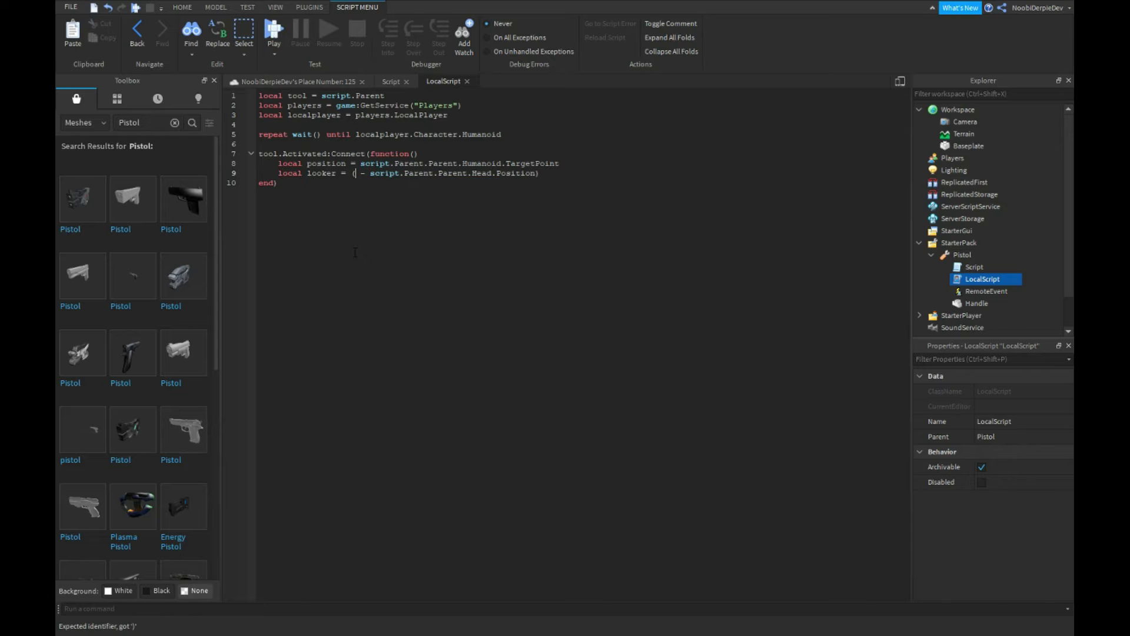
{"action": "type", "text": "i"}
Step: Set looker = position - Head.Position and call RemoteEvent:FireServer(looker)
{"action": "key", "text": "Return"}
{"action": "key", "text": "BackSpace"}
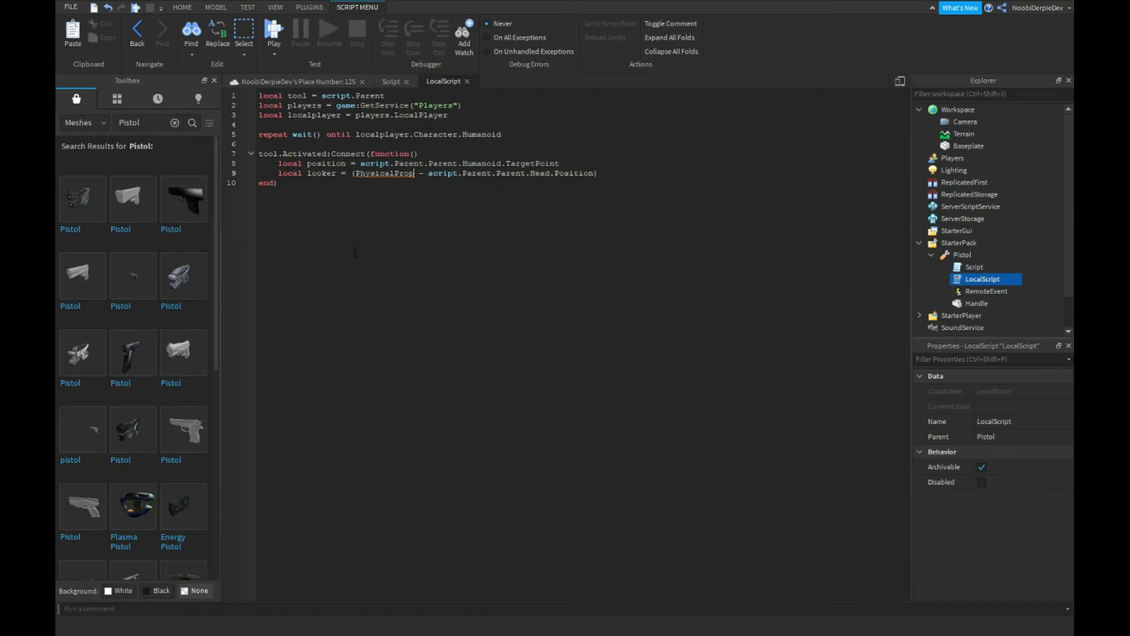
{"action": "key", "text": "BackSpace"}
{"action": "key", "text": "BackSpace"}
{"action": "key", "text": "BackSpace"}
{"action": "type", "text": "("}
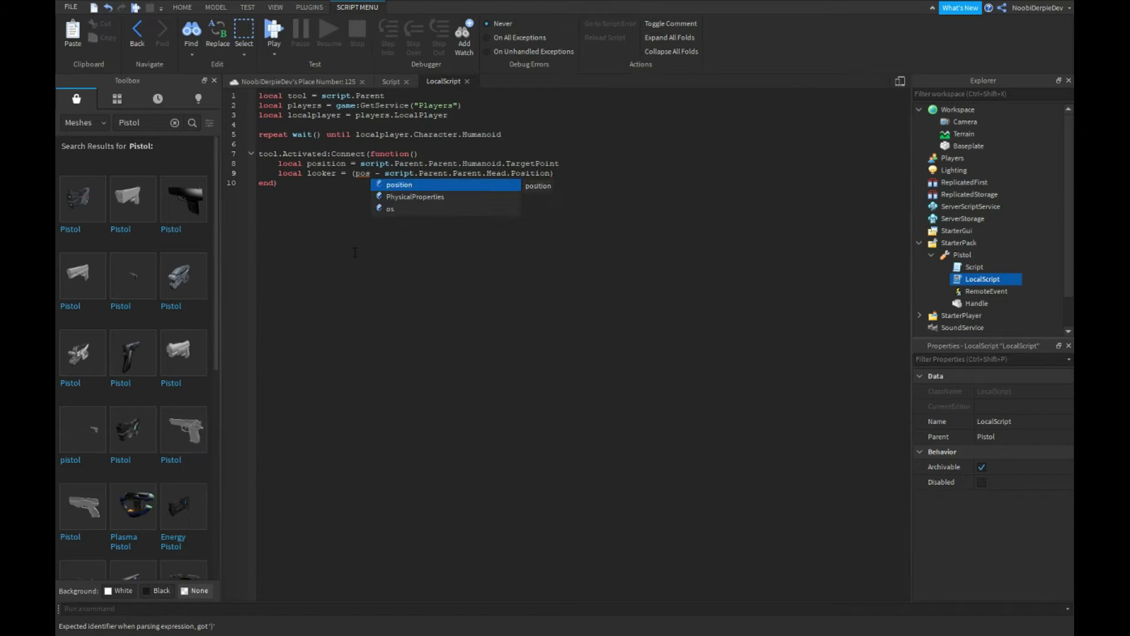
{"action": "key", "text": "Tab"}
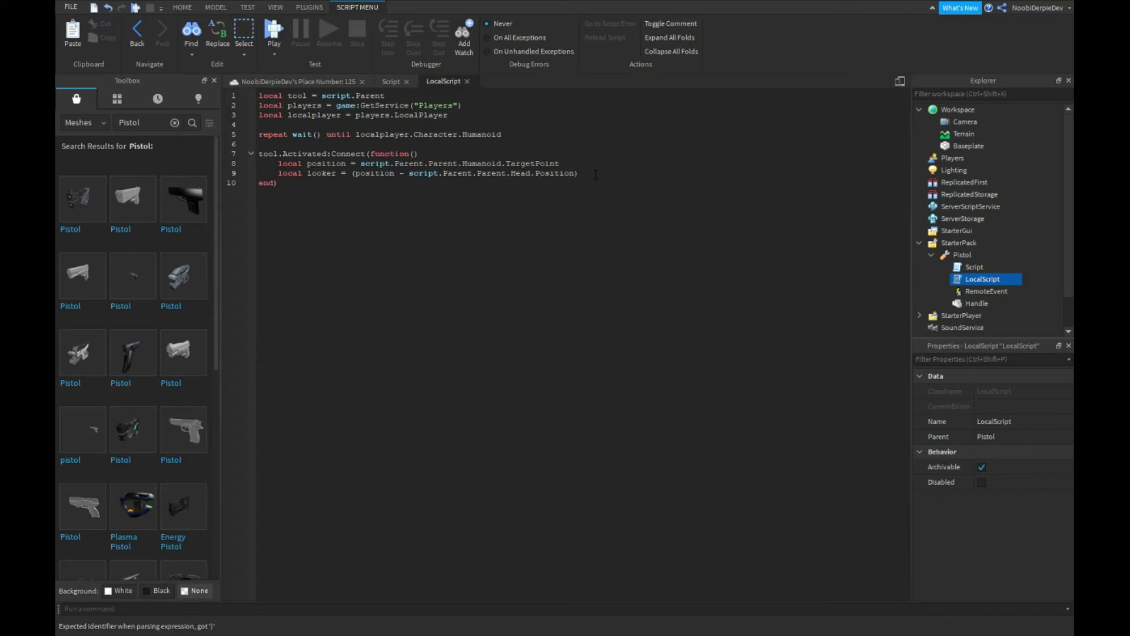
{"action": "key", "text": "Return"}
{"action": "type", "text": "script.Parent"}
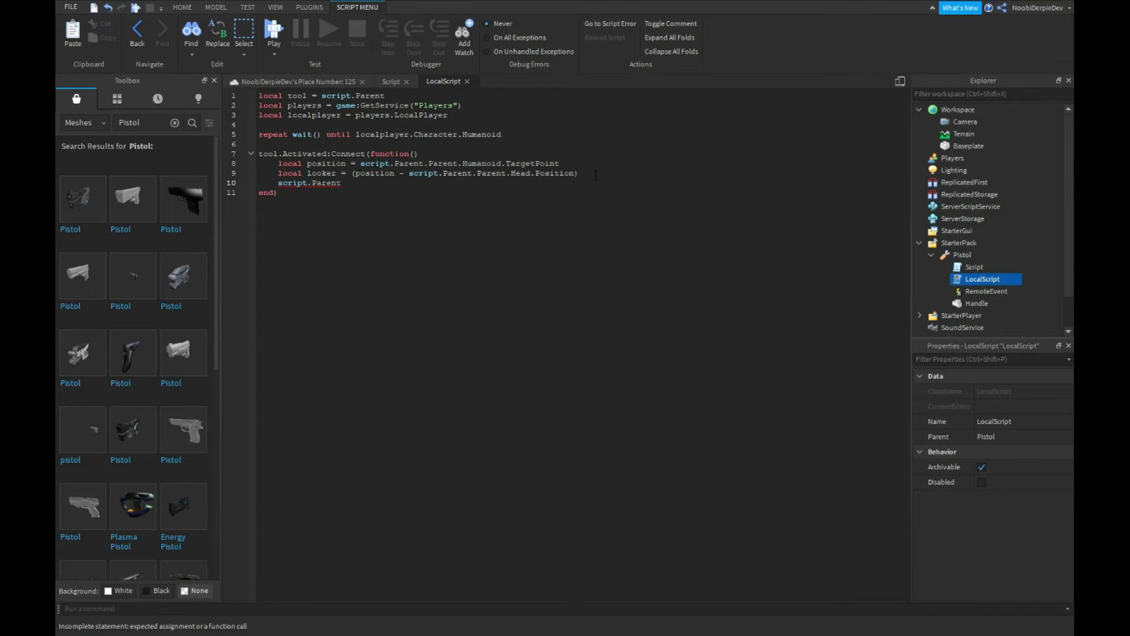
{"action": "type", "text": ".RemoteEvent:FireServer()"}
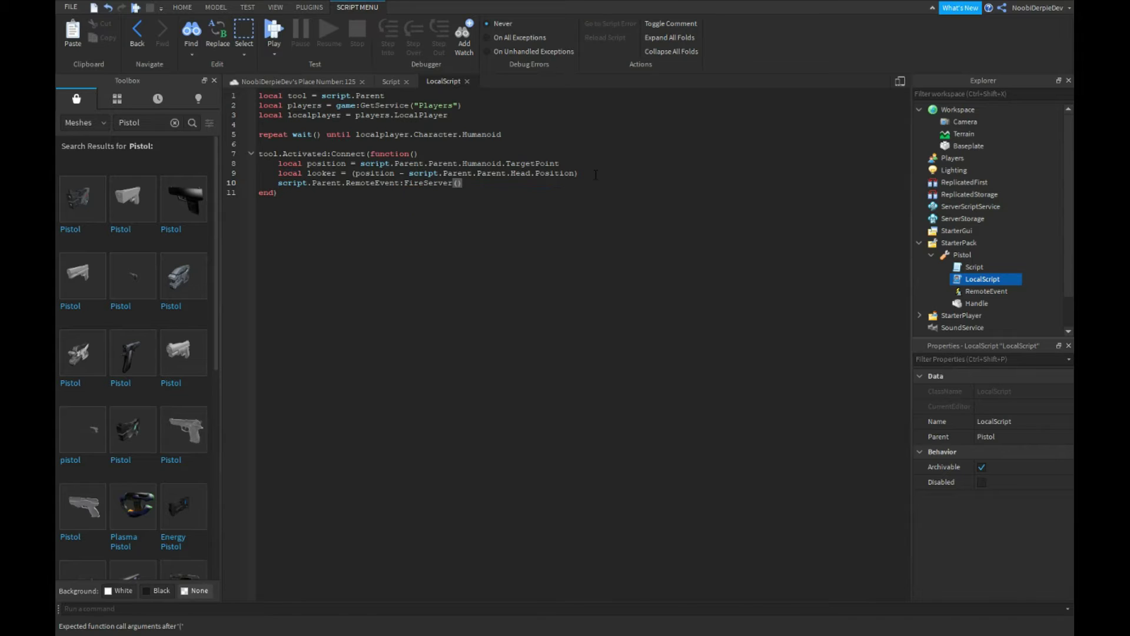
{"action": "type", "text": "looker"}
{"action": "key", "text": "Right"}
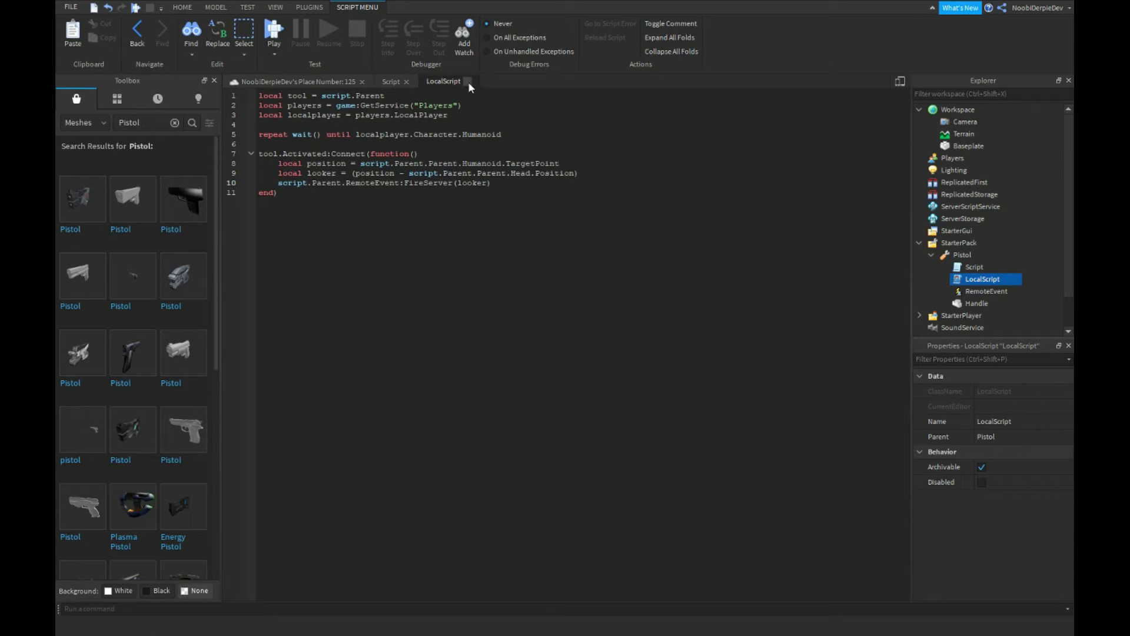
{"action": "left_click", "coordinate": [469, 83]}
Step: Insert a new Part and scale it into a small thin plate
{"action": "left_click", "coordinate": [292, 81]}
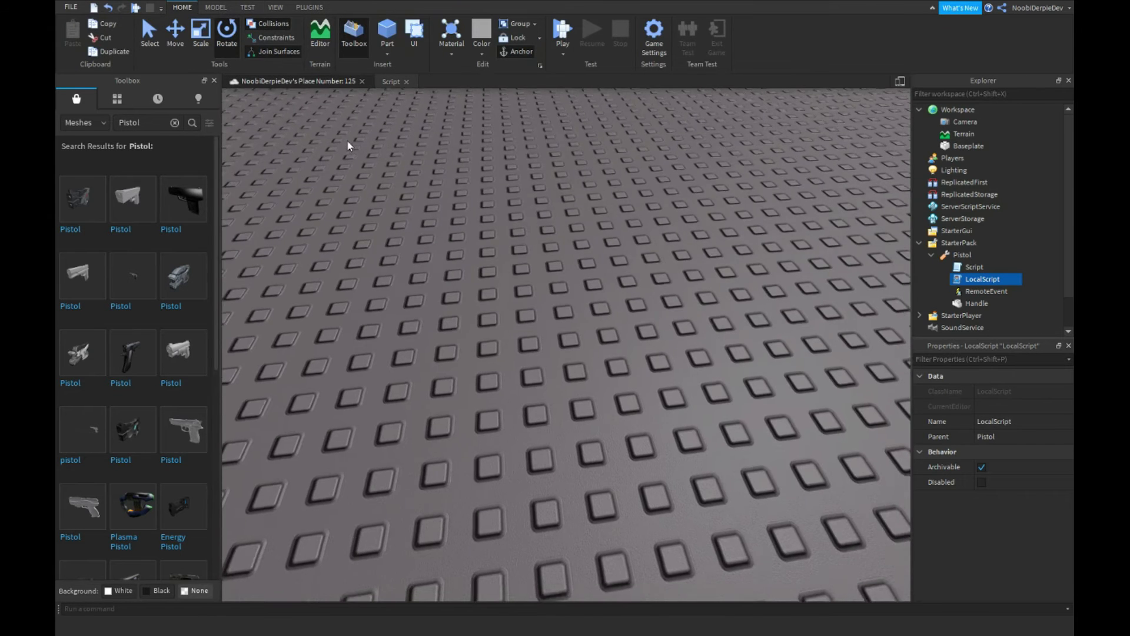
{"action": "middle_click_drag", "start_coordinate": [565, 353], "coordinate": [441, 397]}
{"action": "left_click", "coordinate": [387, 36]}
{"action": "left_click", "coordinate": [538, 295]}
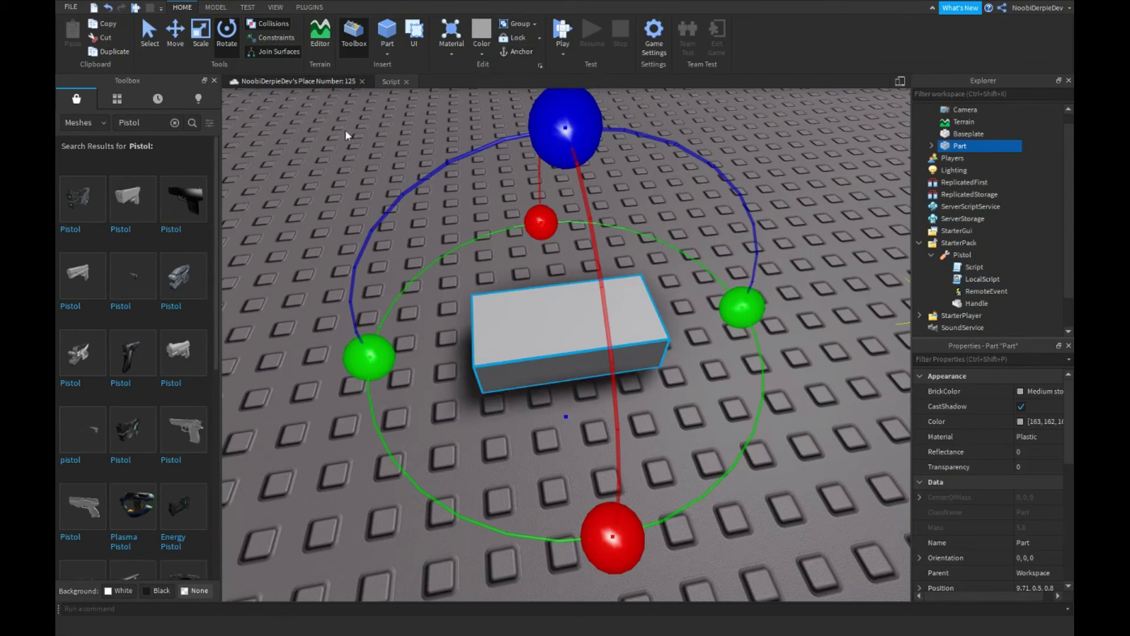
{"action": "left_click", "coordinate": [200, 36]}
{"action": "left_click_drag", "start_coordinate": [565, 265], "coordinate": [568, 282]}
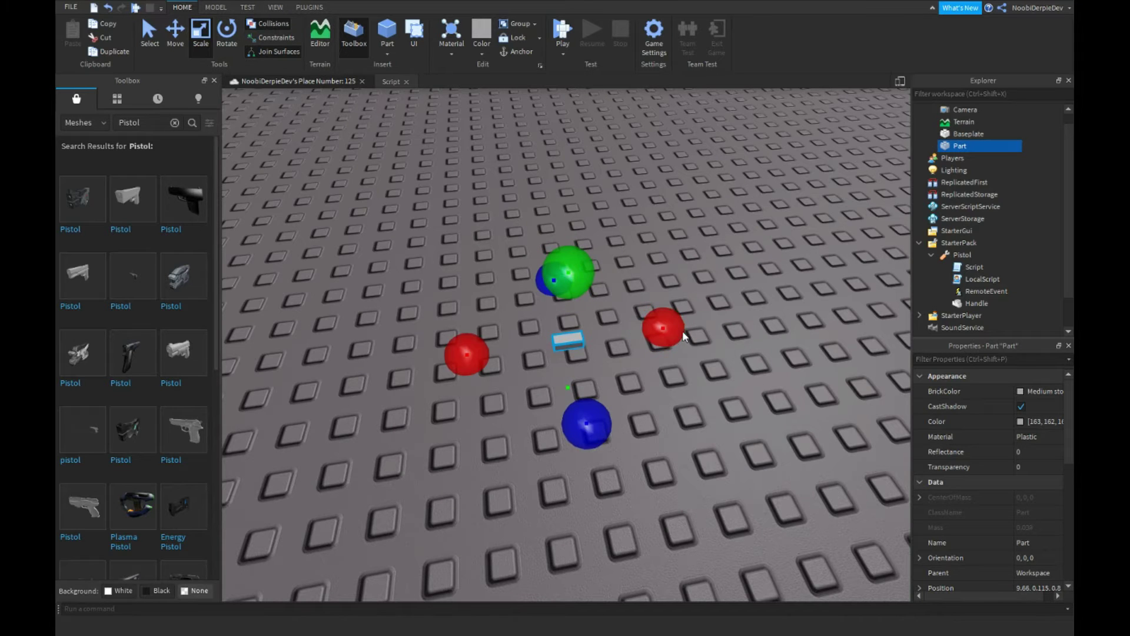
Step: Set the part's BrickColor to New Yeller and its Material to Neon
{"action": "left_click", "coordinate": [1022, 391]}
{"action": "left_click", "coordinate": [868, 259]}
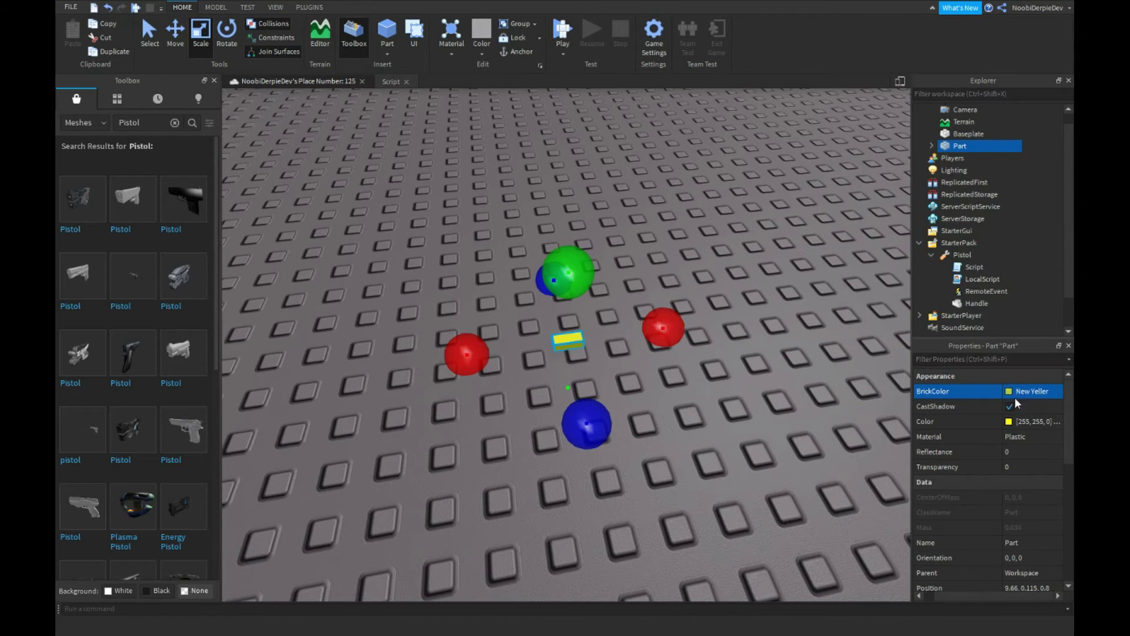
{"action": "left_click", "coordinate": [1029, 436]}
{"action": "scroll", "coordinate": [1035, 489], "scroll_direction": "down", "scroll_amount": 3}
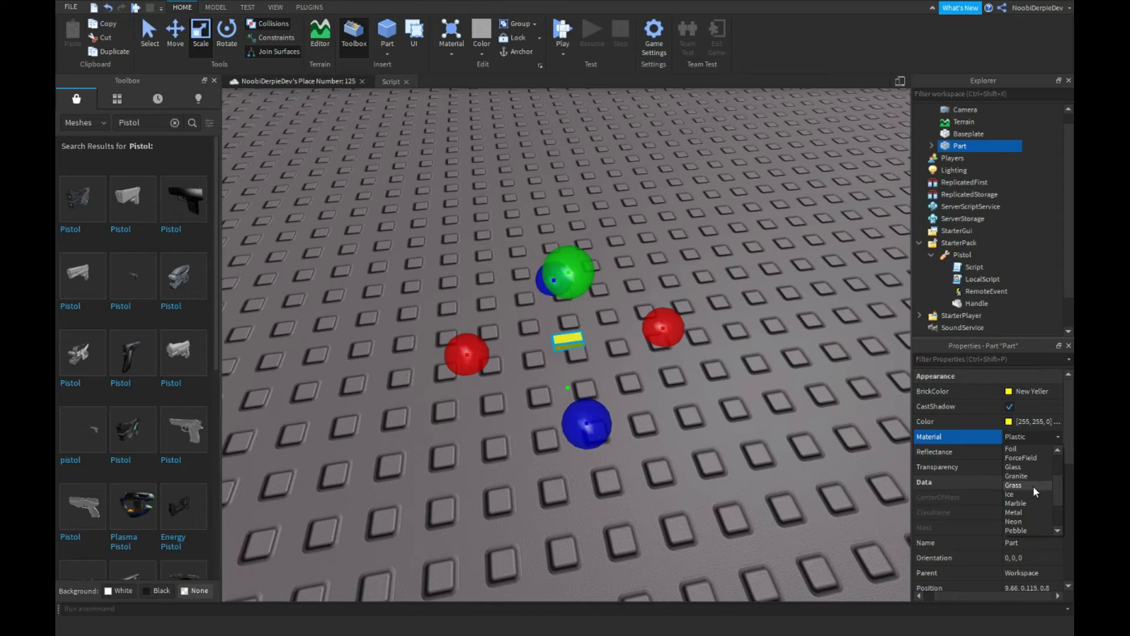
{"action": "left_click", "coordinate": [1024, 495]}
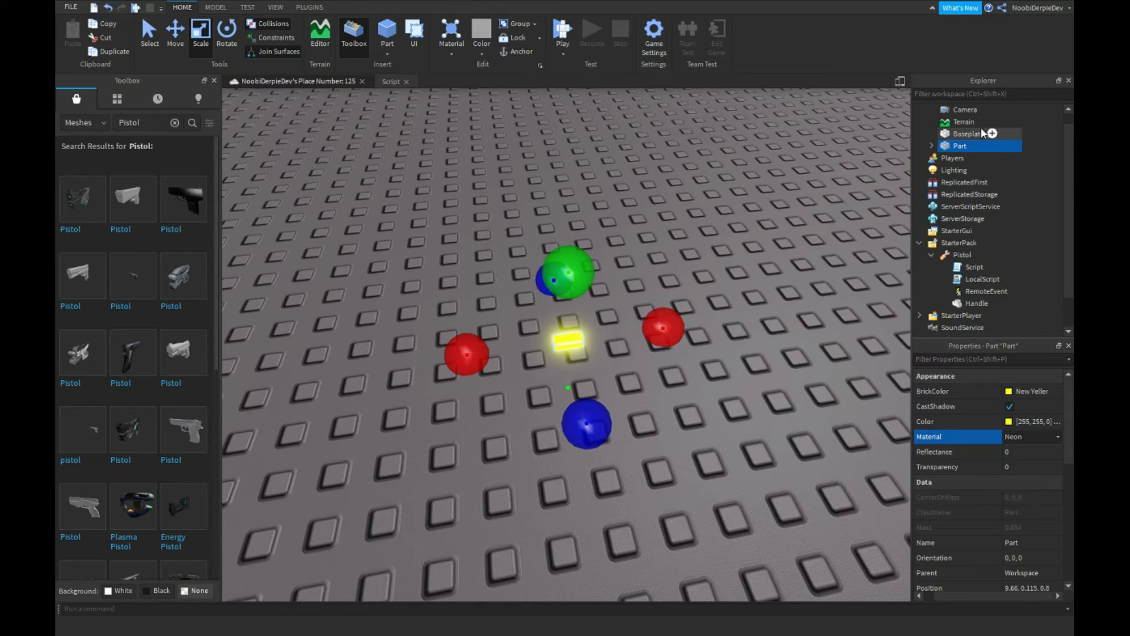
Step: Rename the part Bullet and move it into ReplicatedStorage
{"action": "double_click", "coordinate": [961, 146]}
{"action": "type", "text": "Bullet"}
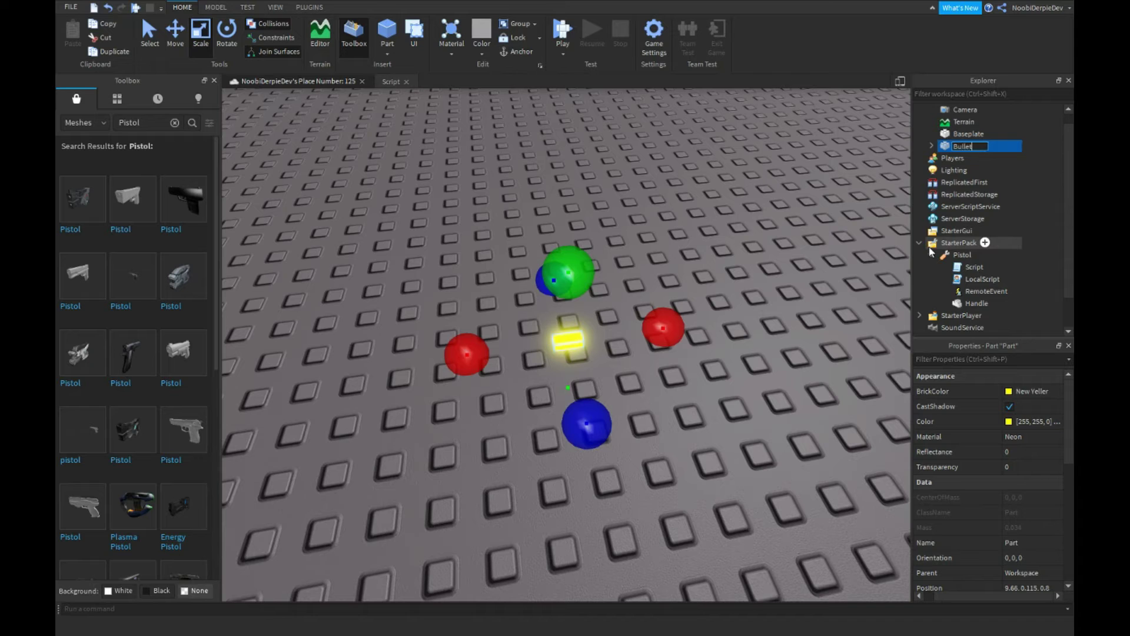
{"action": "key", "text": "Return"}
{"action": "left_click", "coordinate": [932, 146]}
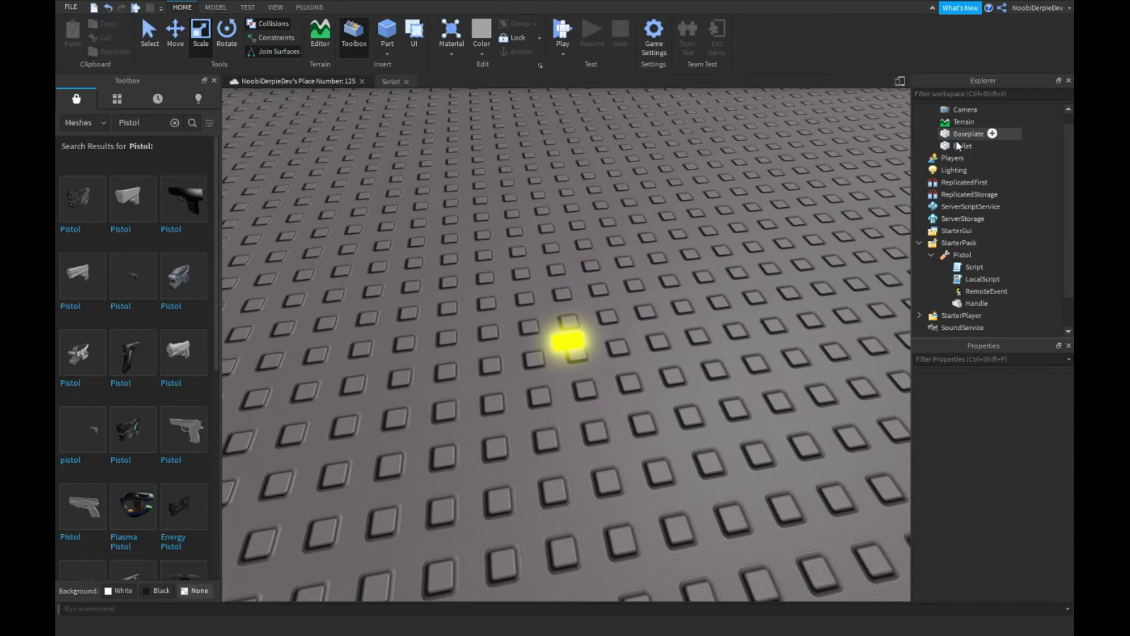
{"action": "left_click_drag", "start_coordinate": [962, 146], "coordinate": [969, 205]}
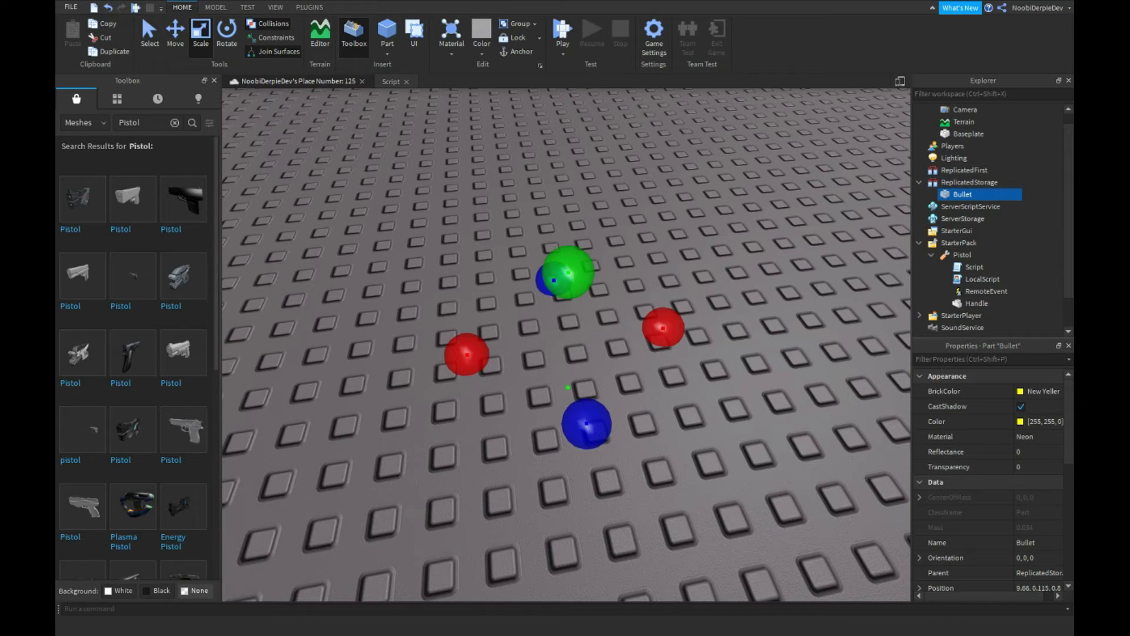
Step: Replace the Pistol Script's code with a RemoteEvent.OnServerEvent:Connect function
{"action": "double_click", "coordinate": [976, 268]}
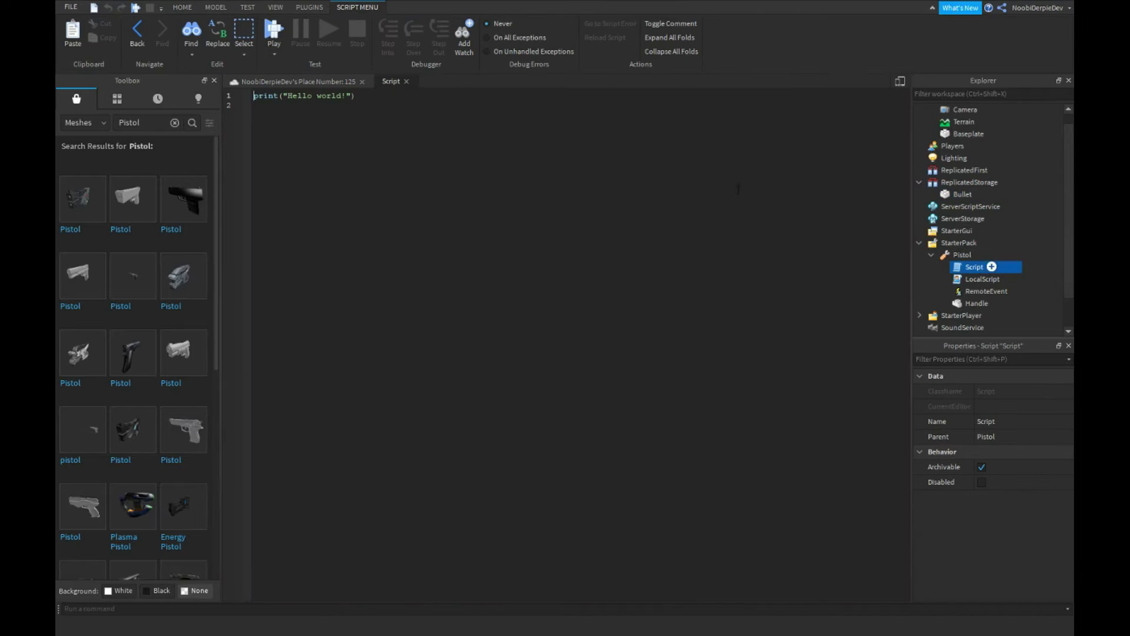
{"action": "key", "text": "ctrl+a"}
{"action": "type", "text": "script.Parent.rmc"}
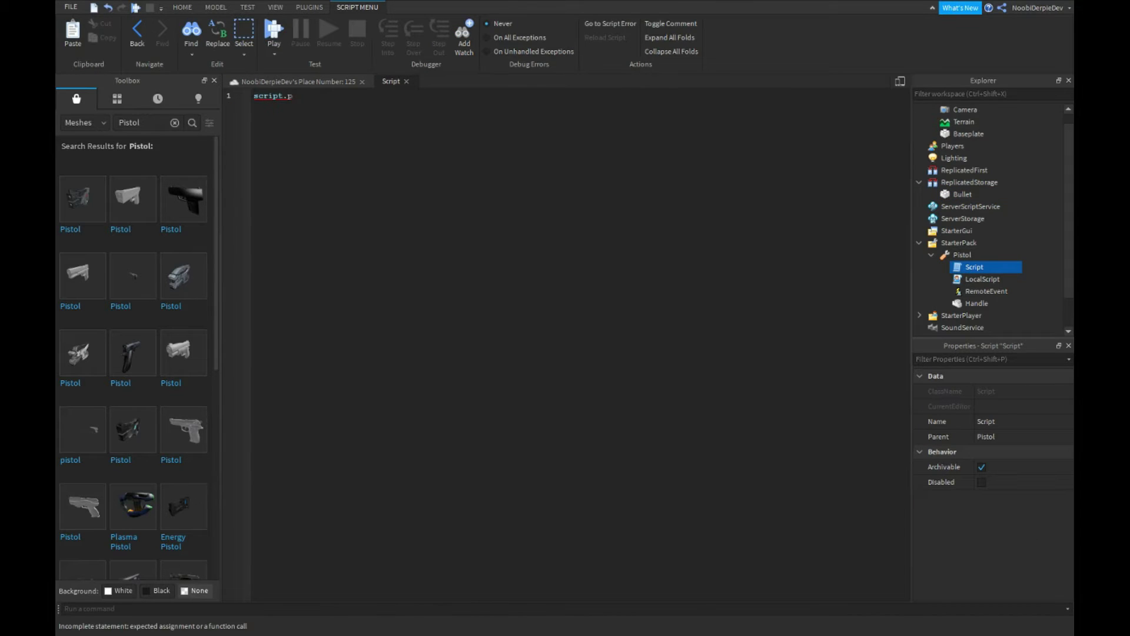
{"action": "key", "text": "Tab"}
{"action": "type", "text": ".OnS"}
{"action": "key", "text": "Tab"}
{"action": "type", "text": ":"}
{"action": "key", "text": "Tab"}
{"action": "type", "text": "(fun"}
{"action": "key", "text": "Tab"}
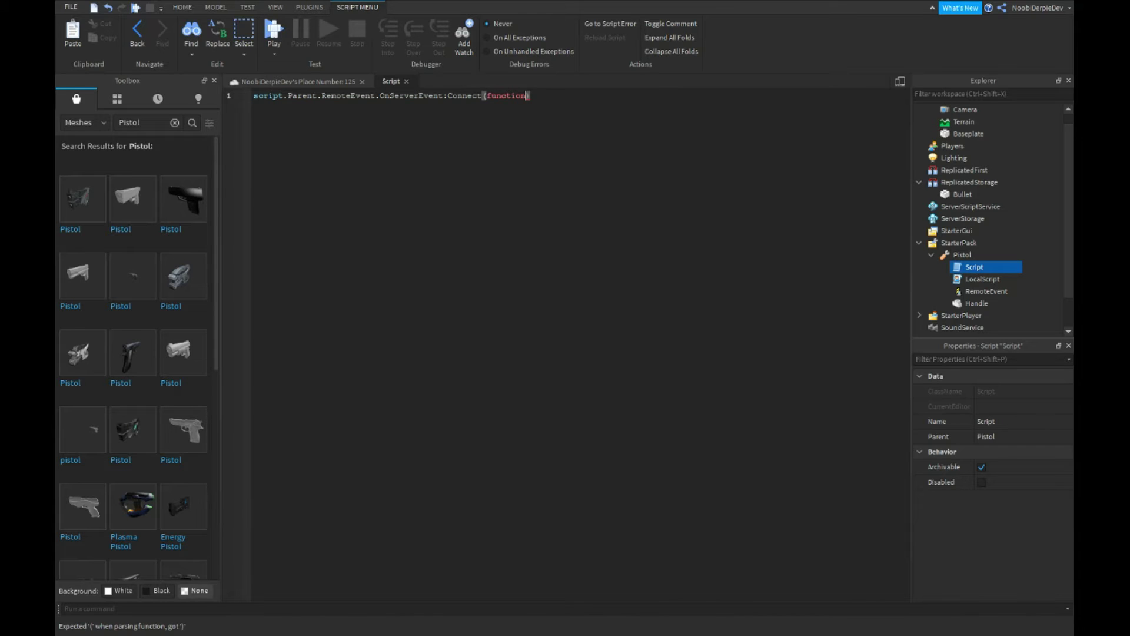
{"action": "type", "text": "(player, "}
{"action": "type", "text": "looker"}
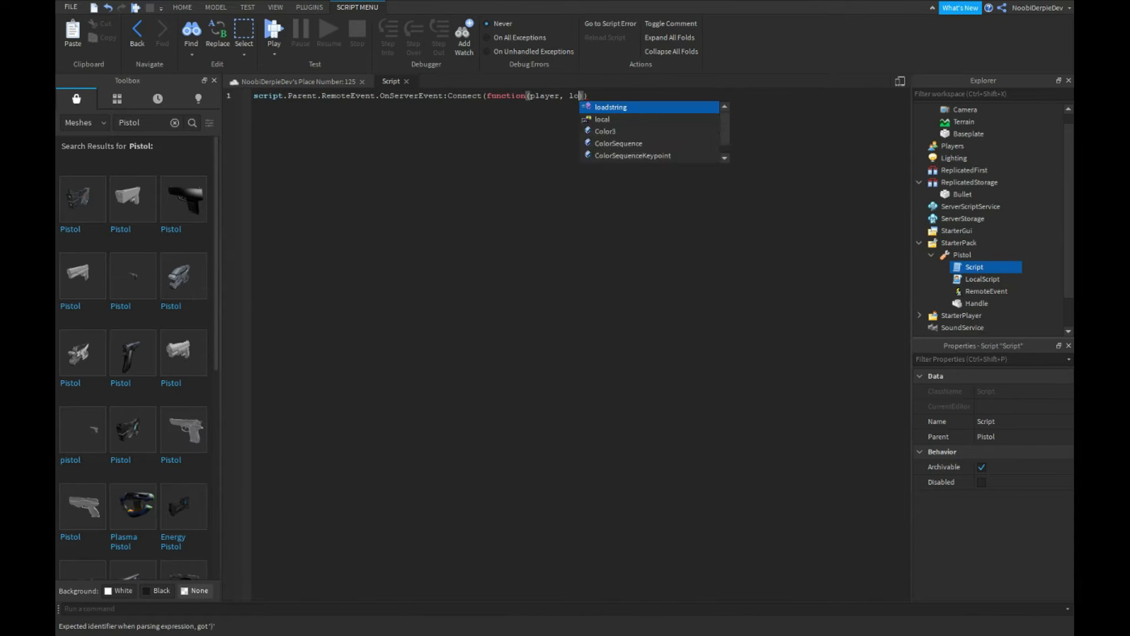
{"action": "type", "text": ")"}
{"action": "key", "text": "Return"}
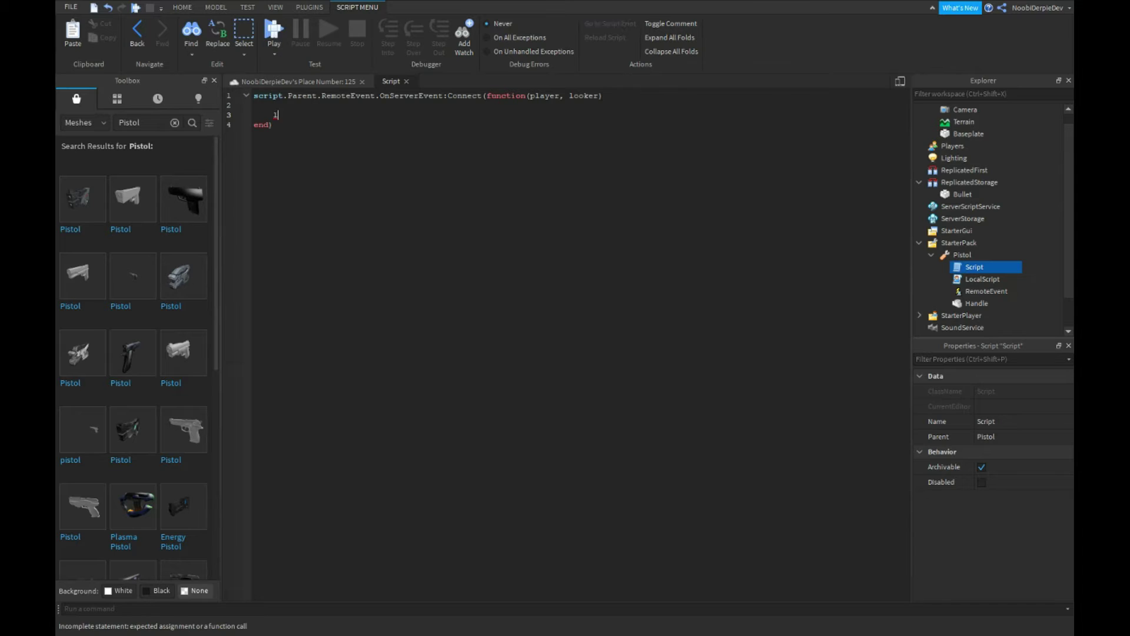
{"action": "type", "text": "local cframe = script."}
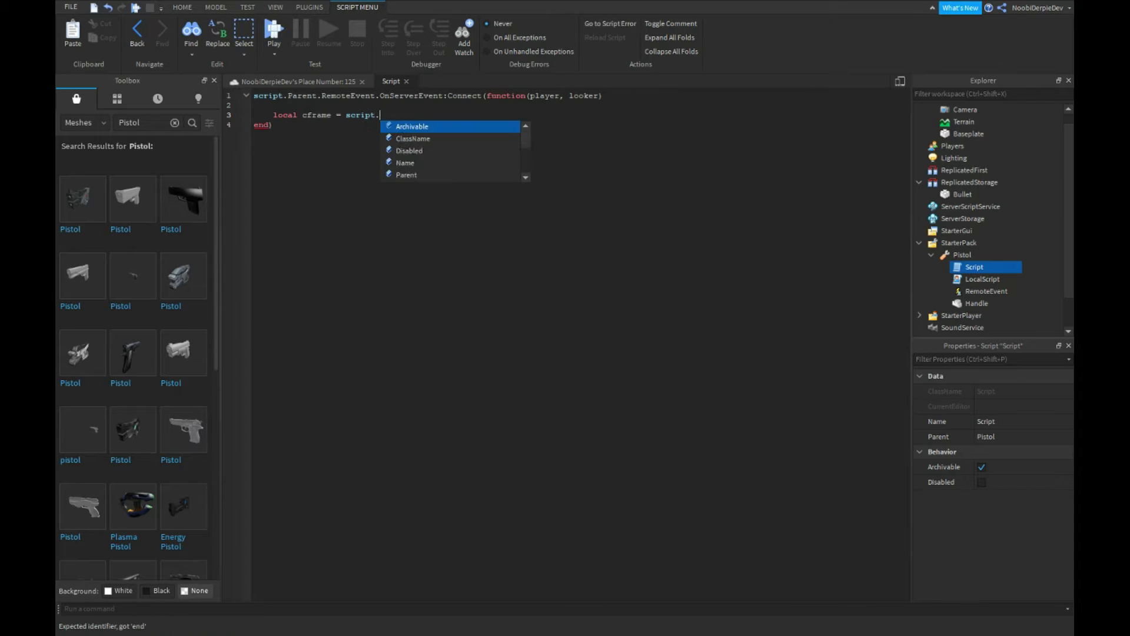
{"action": "type", "text": "Parent.Handle.cfr"}
Step: Add a cframe line, clone Bullet from ReplicatedStorage, and set bullet.Parent = game.Workspace
{"action": "key", "text": "Return"}
{"action": "key", "text": "Return"}
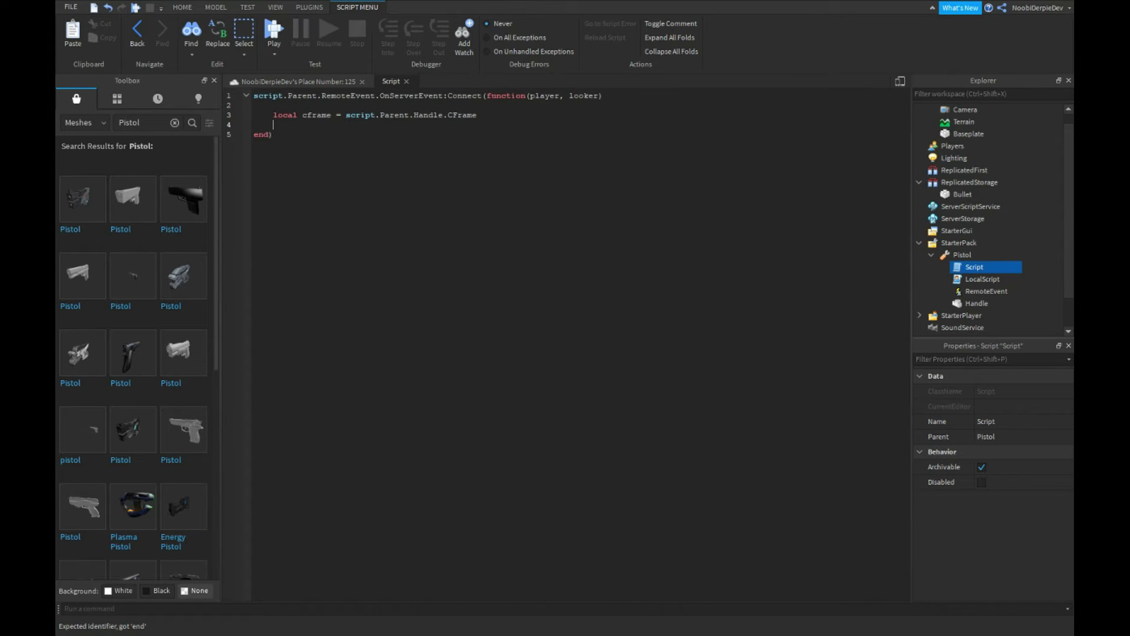
{"action": "key", "text": "Return"}
{"action": "type", "text": "local bullet"}
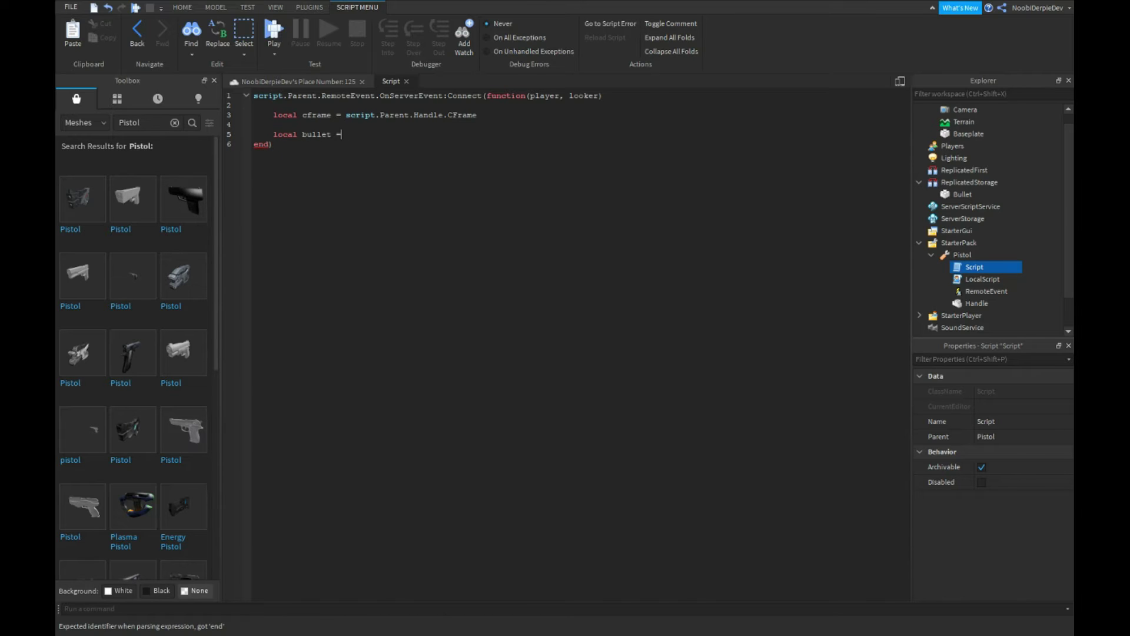
{"action": "type", "text": " = game.Rep"}
{"action": "key", "text": "Tab"}
{"action": "type", "text": ".Bul"}
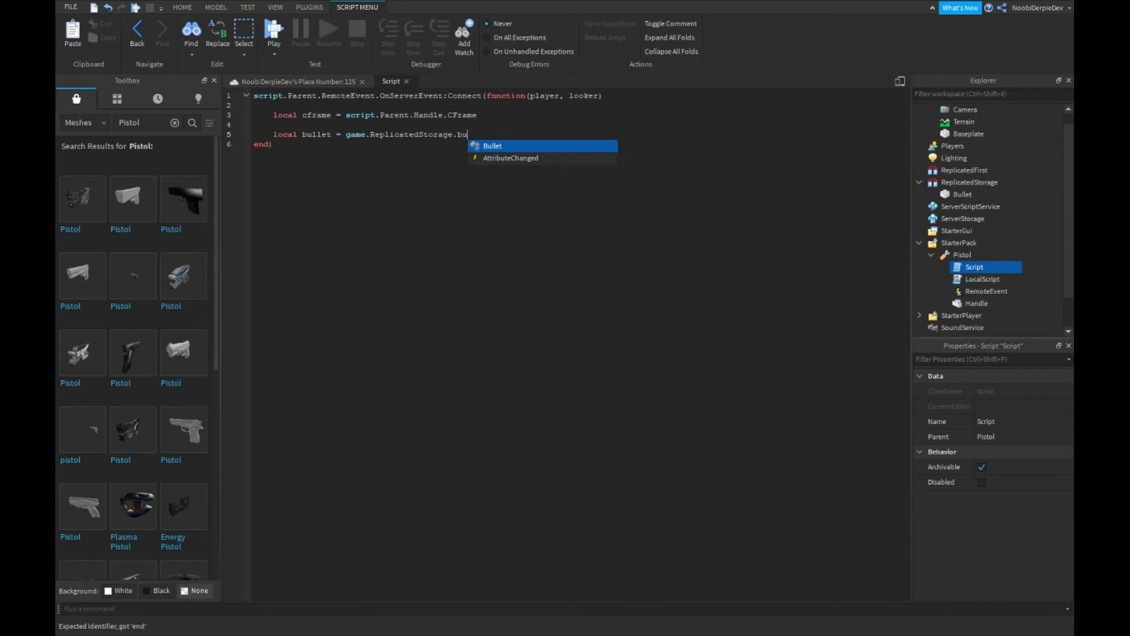
{"action": "key", "text": "Tab"}
{"action": "type", "text": ":Clone()"}
{"action": "key", "text": "Return"}
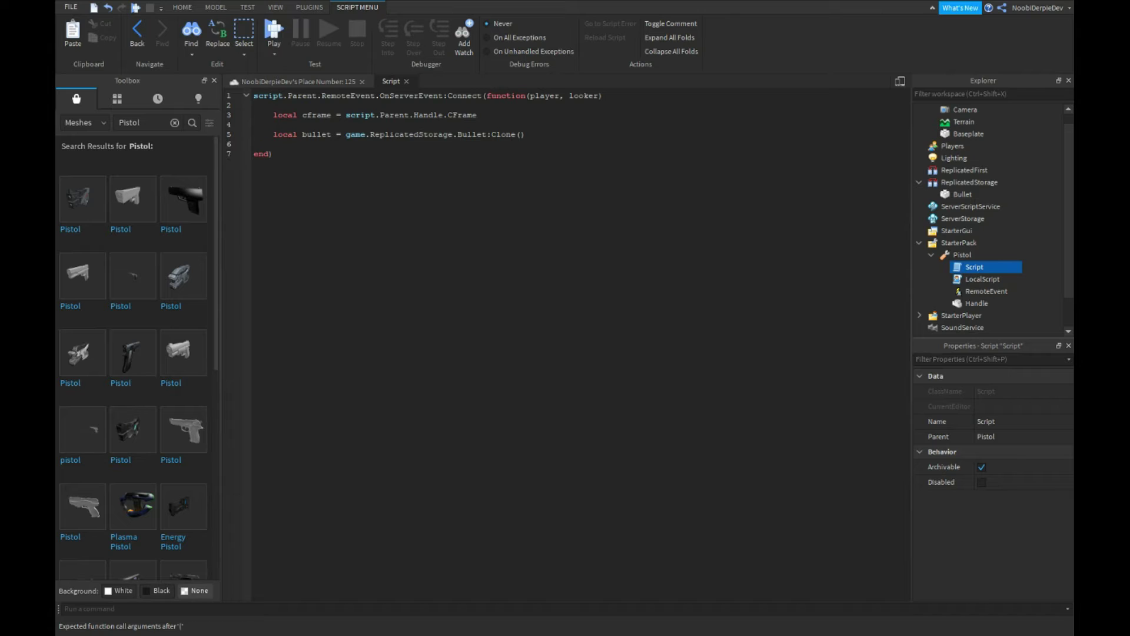
{"action": "type", "text": "bullet.l"}
{"action": "type", "text": "Parent "}
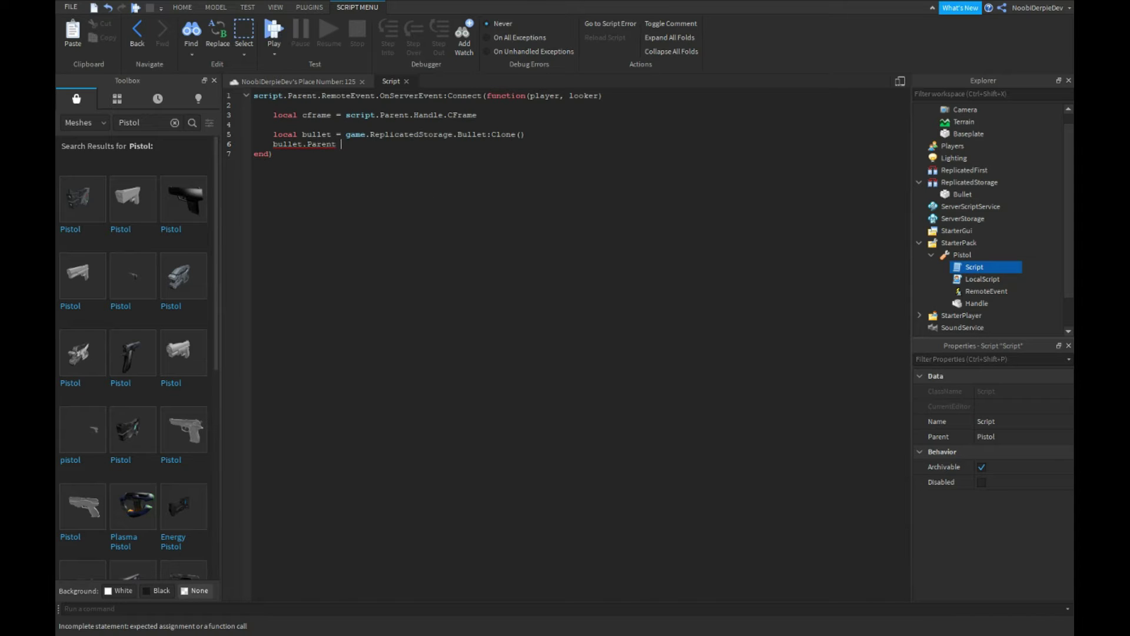
{"action": "type", "text": "= game.Work"}
{"action": "key", "text": "Tab"}
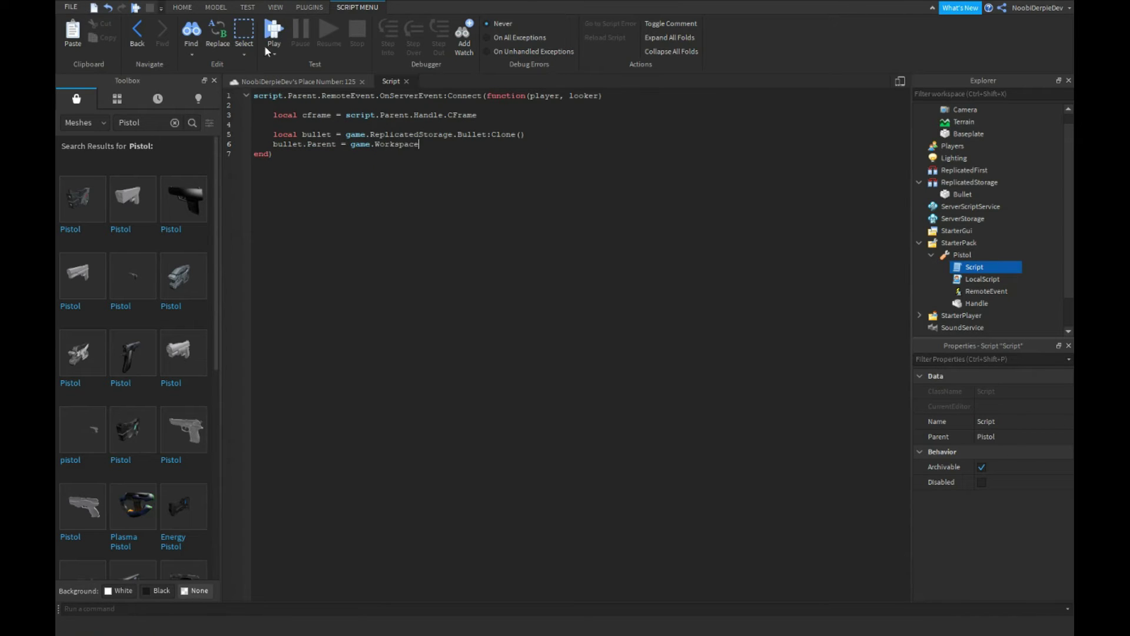
Step: Insert a Folder under Workspace, rename it bulletStorage, and reopen the Pistol's Script
{"action": "left_click", "coordinate": [300, 82]}
{"action": "scroll", "coordinate": [969, 129], "scroll_direction": "up", "scroll_amount": 1}
{"action": "left_click", "coordinate": [959, 110]}
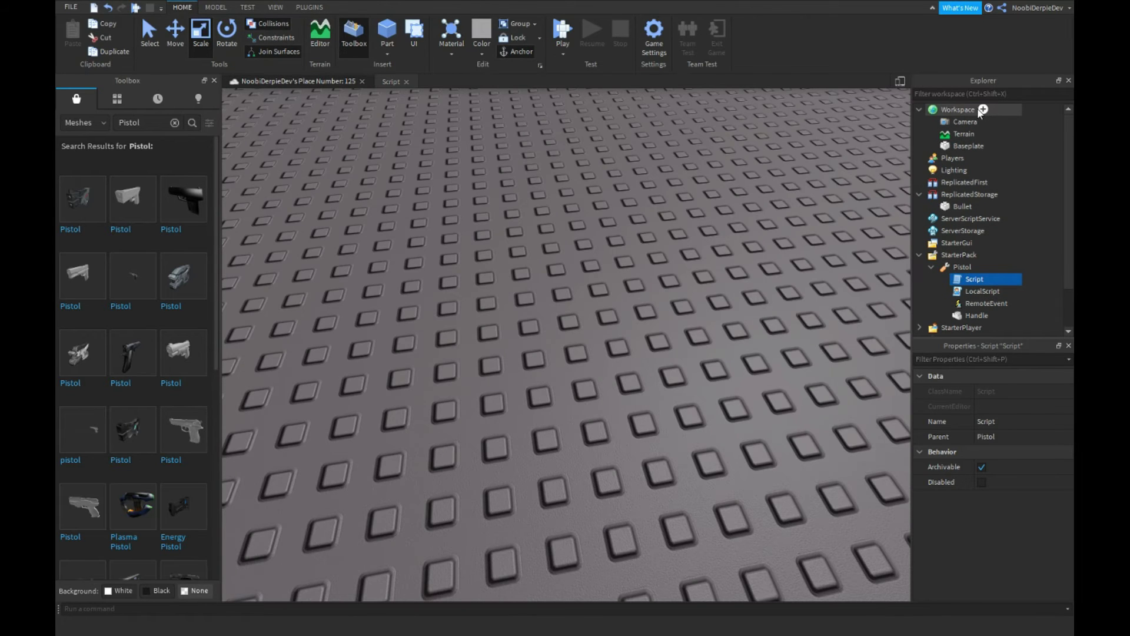
{"action": "key", "text": "f"}
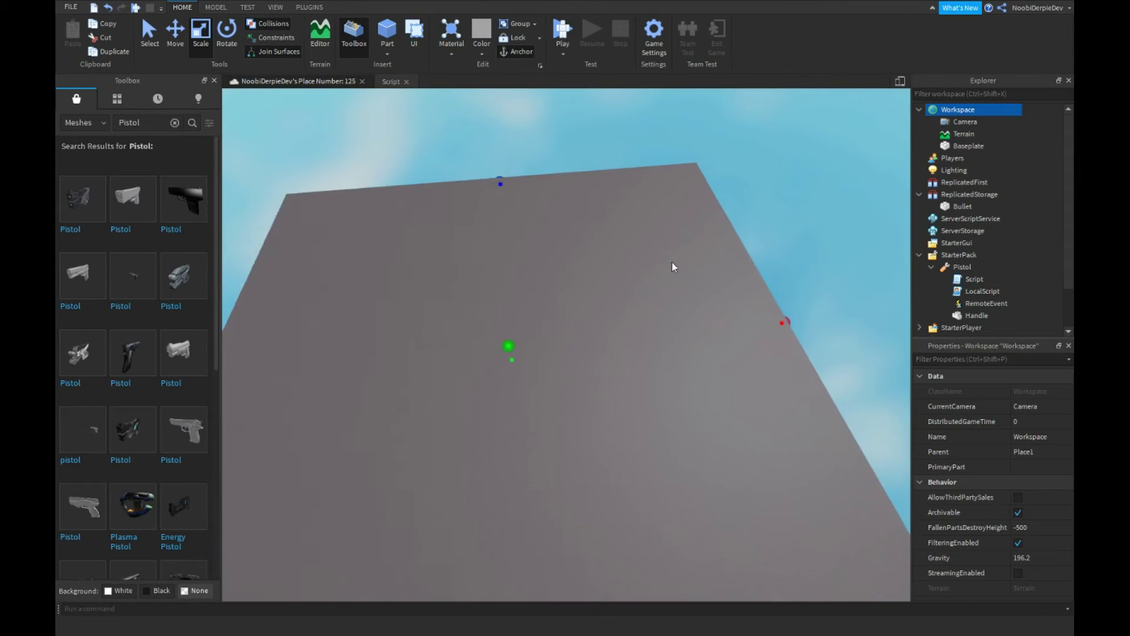
{"action": "right_click_drag", "start_coordinate": [672, 263], "coordinate": [594, 316]}
{"action": "left_click", "coordinate": [985, 110]}
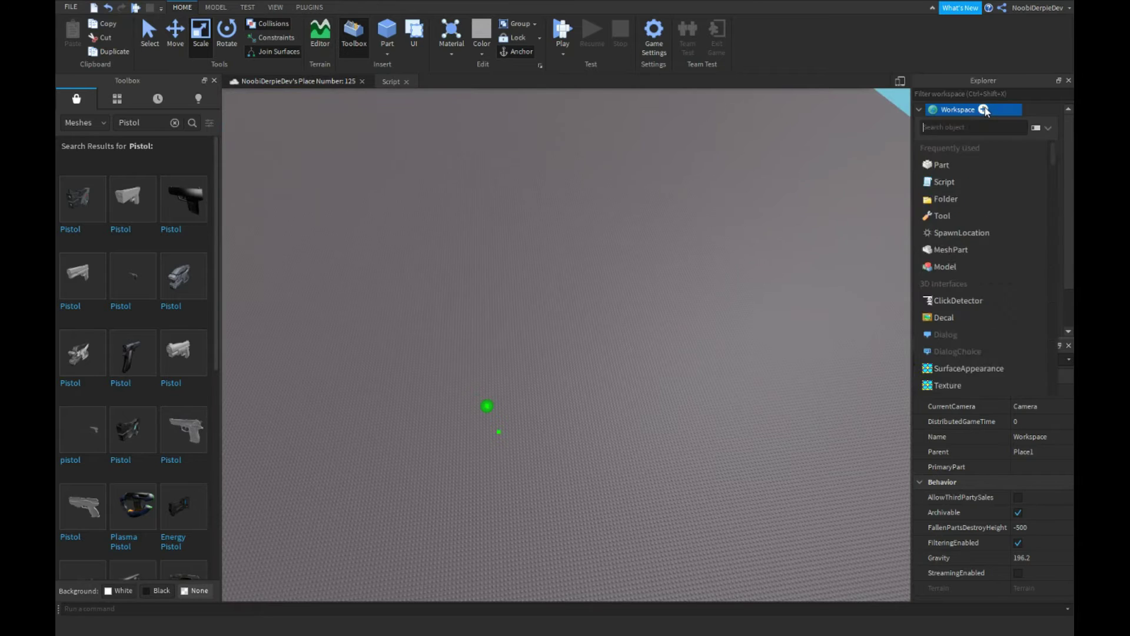
{"action": "left_click", "coordinate": [963, 150]}
{"action": "double_click", "coordinate": [963, 146]}
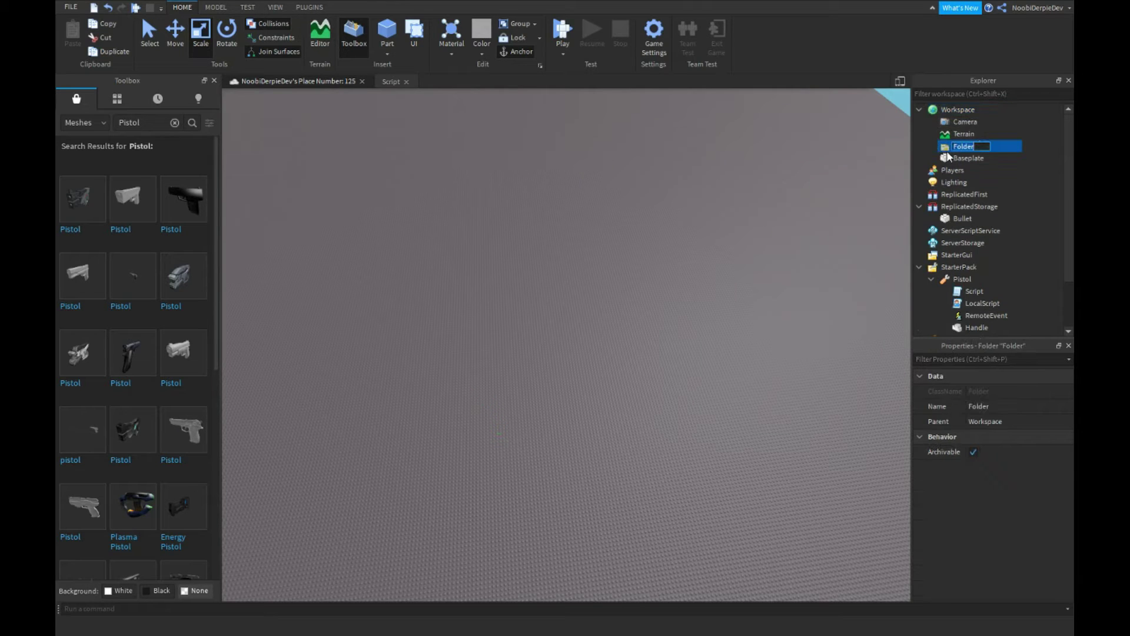
{"action": "type", "text": "bulletSo"}
{"action": "type", "text": "torage"}
{"action": "key", "text": "Return"}
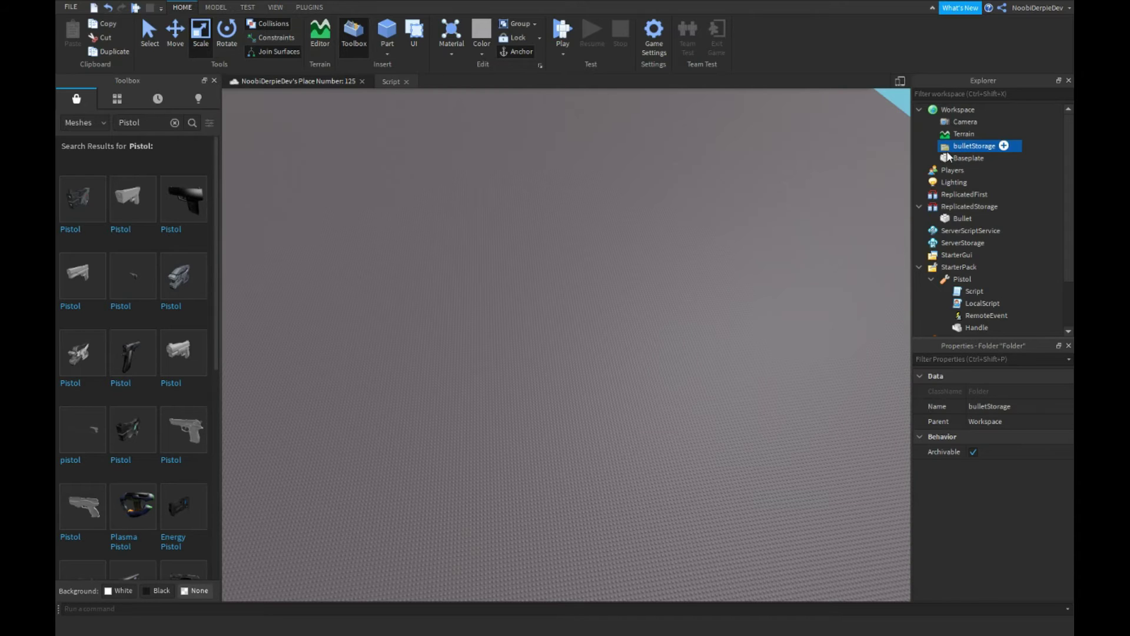
{"action": "double_click", "coordinate": [974, 292]}
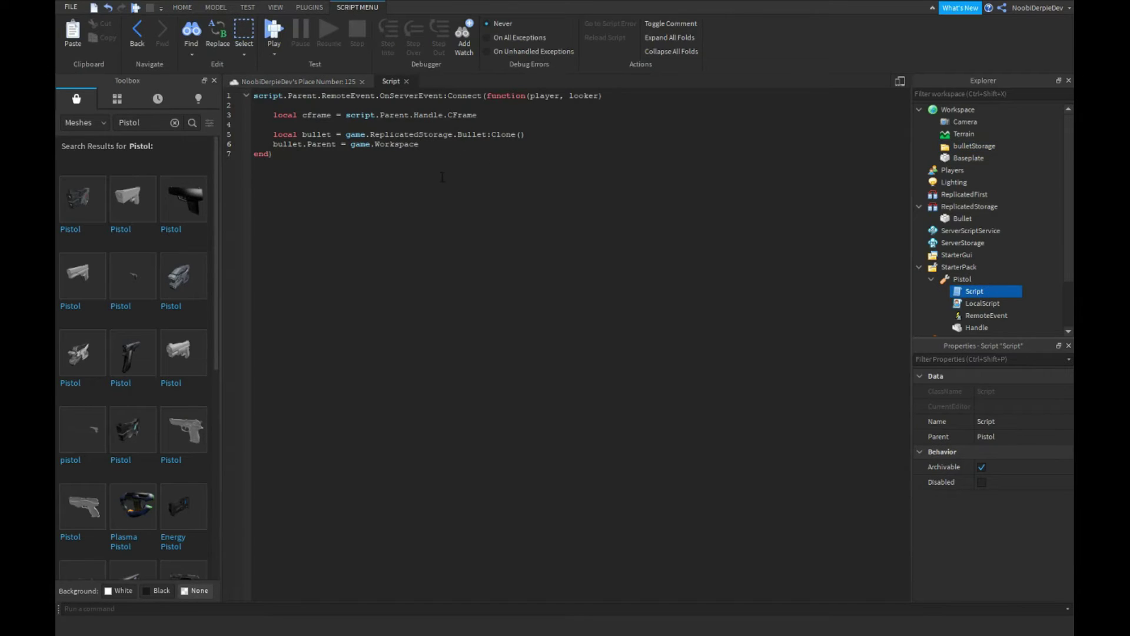
{"action": "type", "text": ".bu"}
Step: Parent the bullet to Workspace.bulletStorage, add bullet.CFrame = cframe, and begin the flyer line
{"action": "key", "text": "Return"}
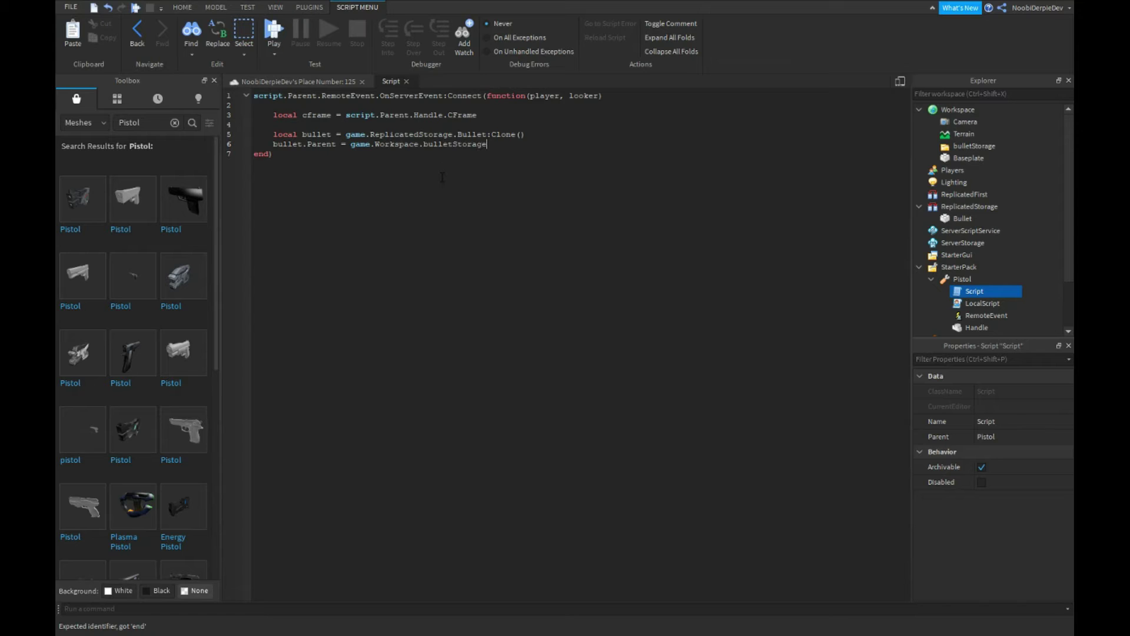
{"action": "key", "text": "Return"}
{"action": "type", "text": "bu"}
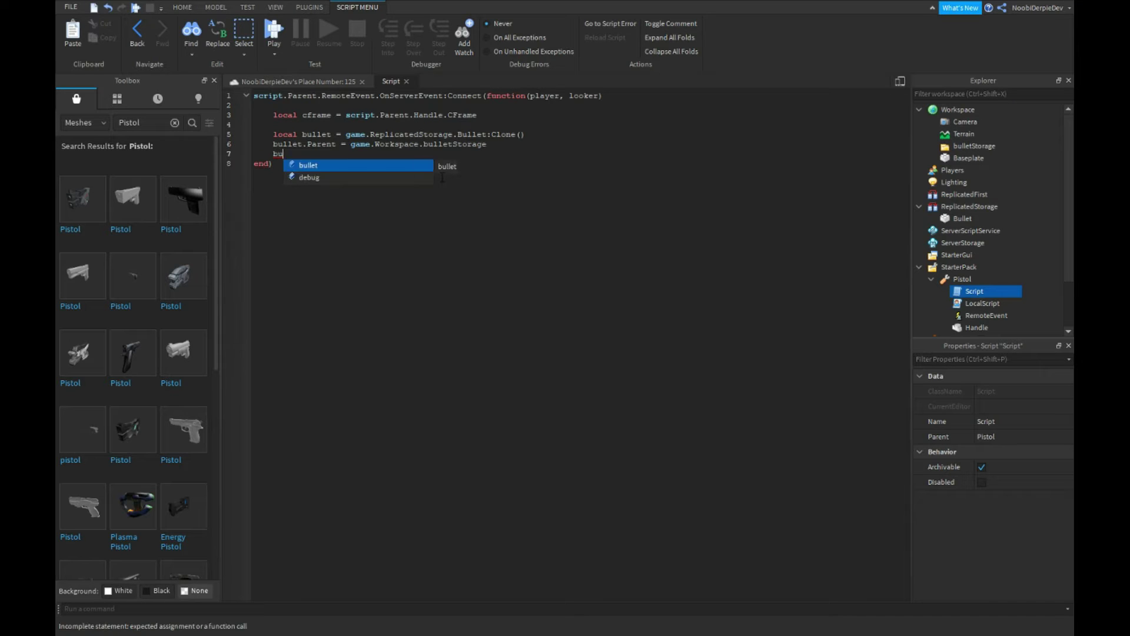
{"action": "type", "text": "llet.CF"}
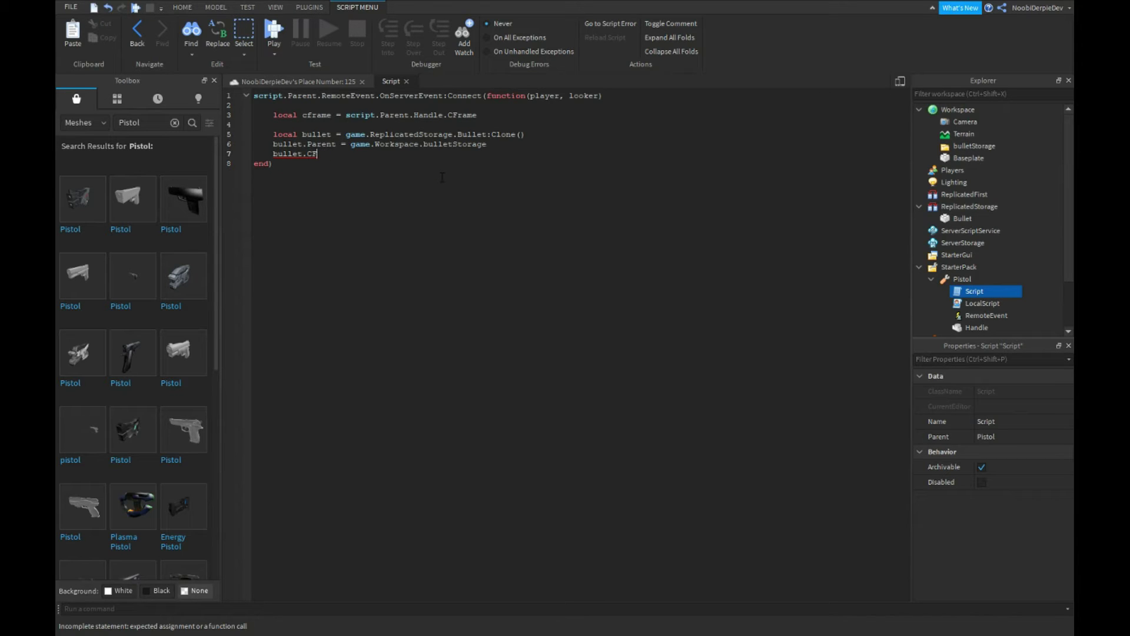
{"action": "type", "text": "rame = cfraem"}
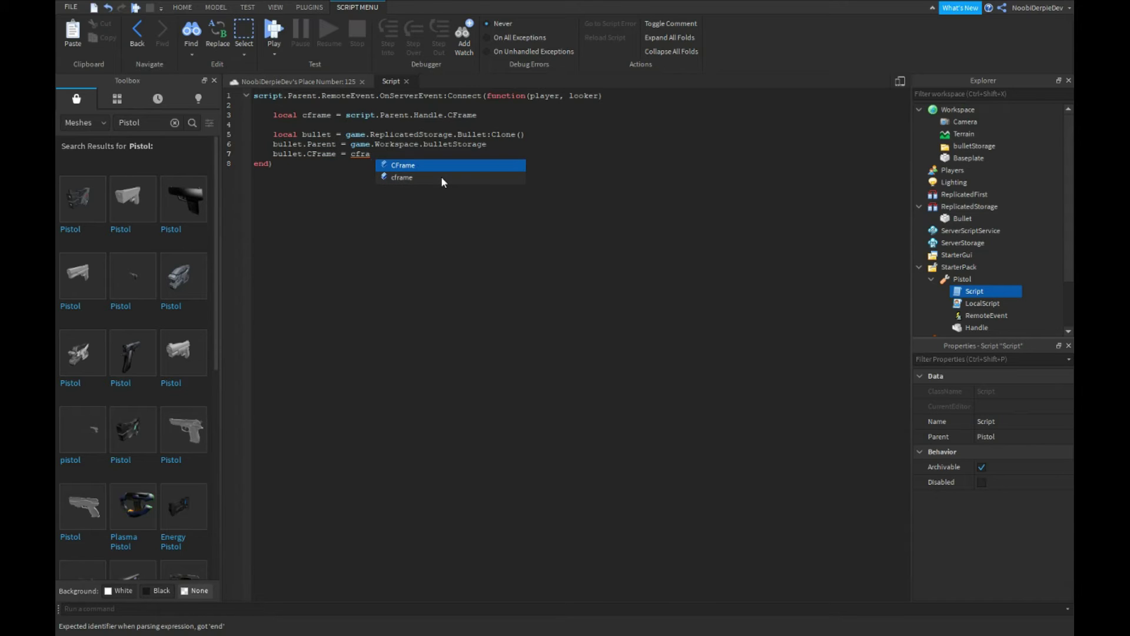
{"action": "key", "text": "BackSpace"}
{"action": "key", "text": "BackSpace"}
{"action": "key", "text": "BackSpace"}
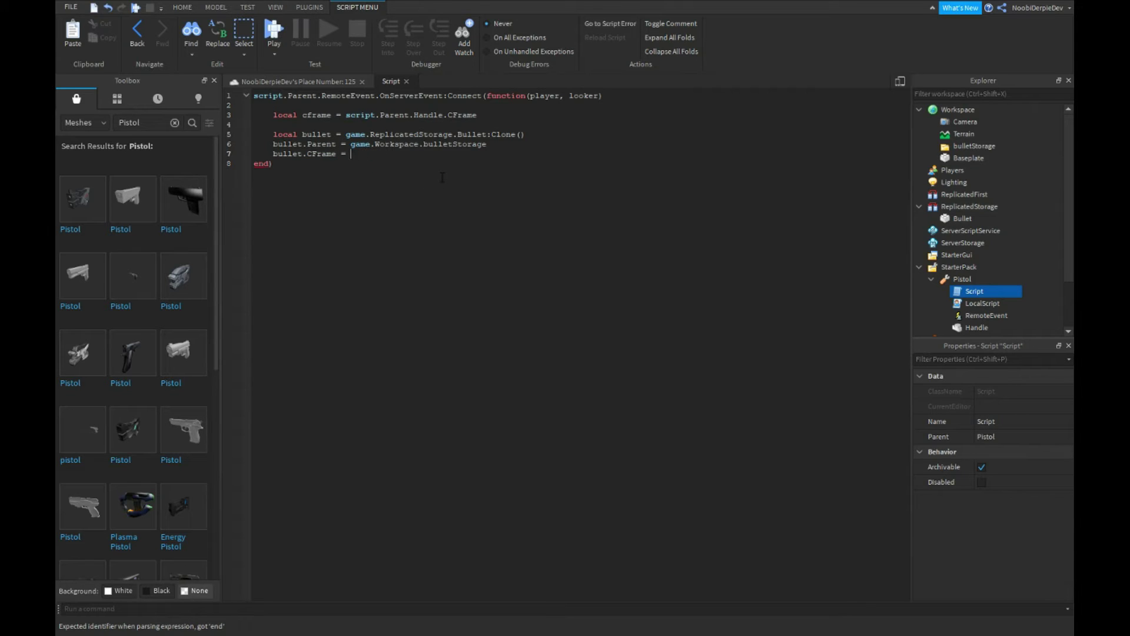
{"action": "type", "text": "cframe"}
{"action": "key", "text": "Return"}
{"action": "key", "text": "Return"}
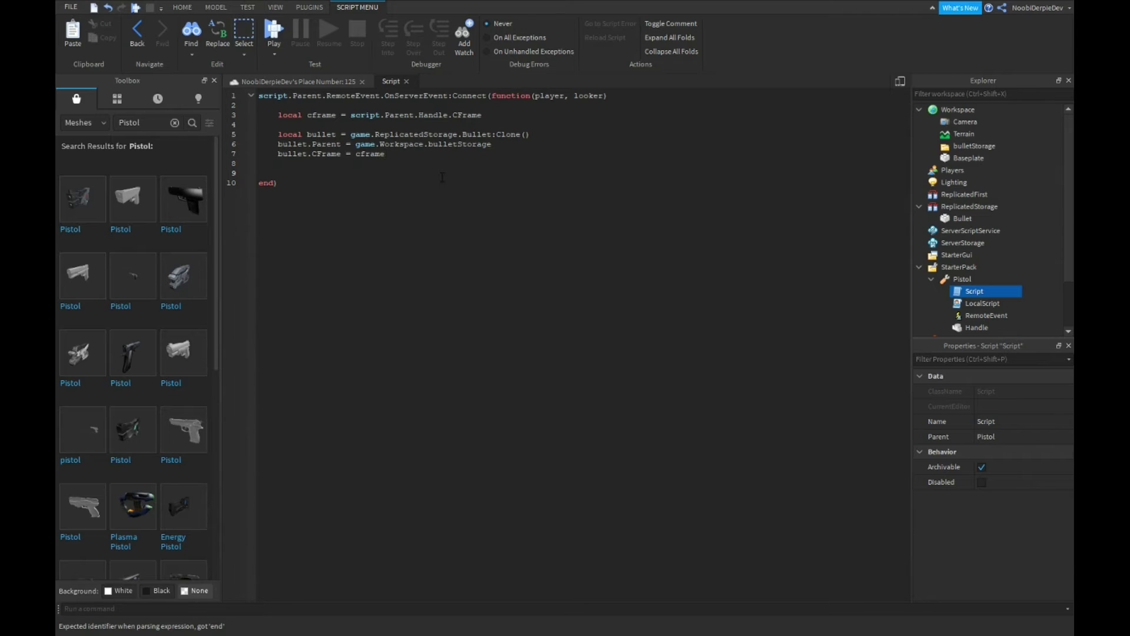
{"action": "type", "text": "local fly"}
{"action": "key", "text": "BackSpace"}
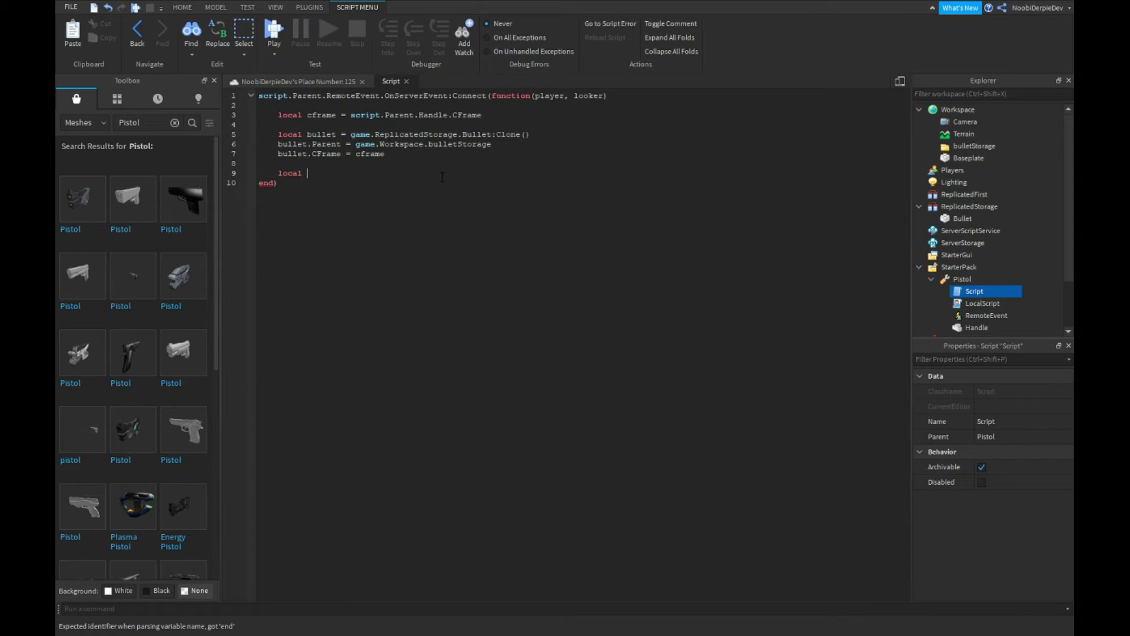
{"action": "type", "text": "flyer "}
{"action": "type", "text": "= Ins"}
Step: Add a BodyForce 'flyer' to the bullet with Force Vector3.new(0, bullet:GetMass()*196.2, 0)
{"action": "key", "text": "Tab"}
{"action": "type", "text": ".new(body"}
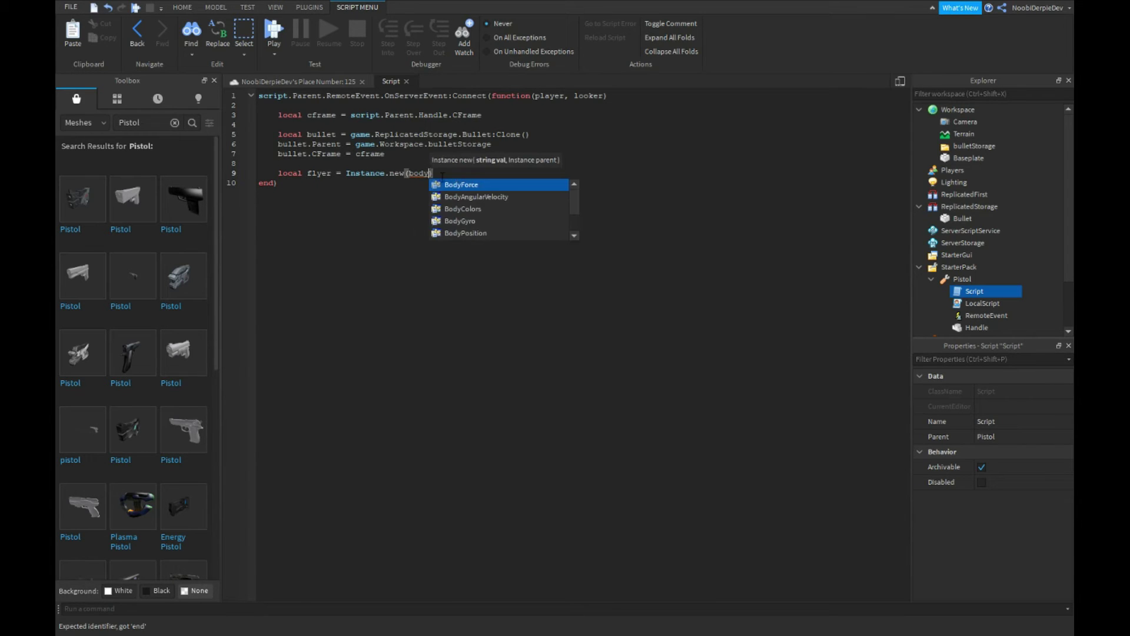
{"action": "key", "text": "Tab"}
{"action": "type", "text": ",bu"}
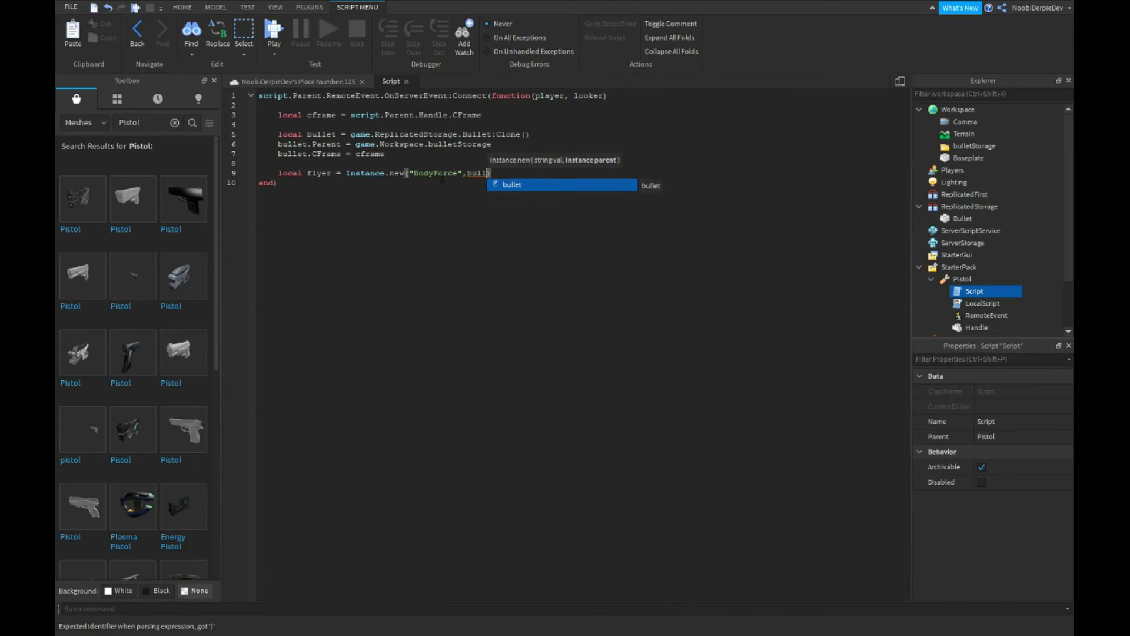
{"action": "key", "text": "Tab"}
{"action": "type", "text": ")"}
{"action": "key", "text": "Return"}
{"action": "type", "text": "l"}
{"action": "key", "text": "BackSpace"}
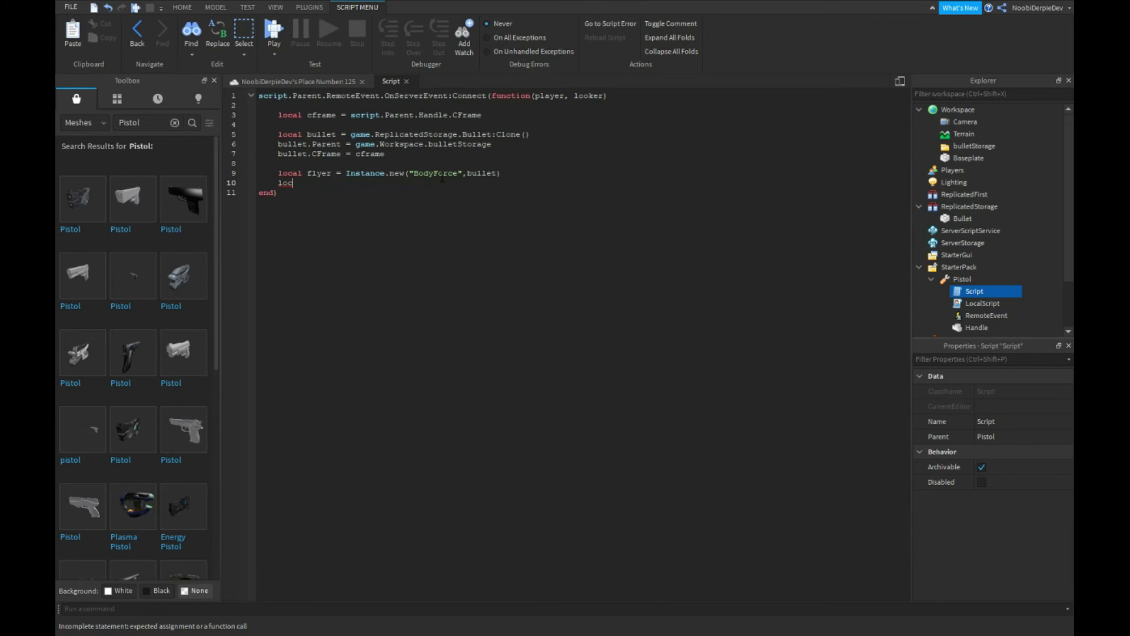
{"action": "type", "text": "fly.Force "}
{"action": "type", "text": "= Vect"}
{"action": "key", "text": "Tab"}
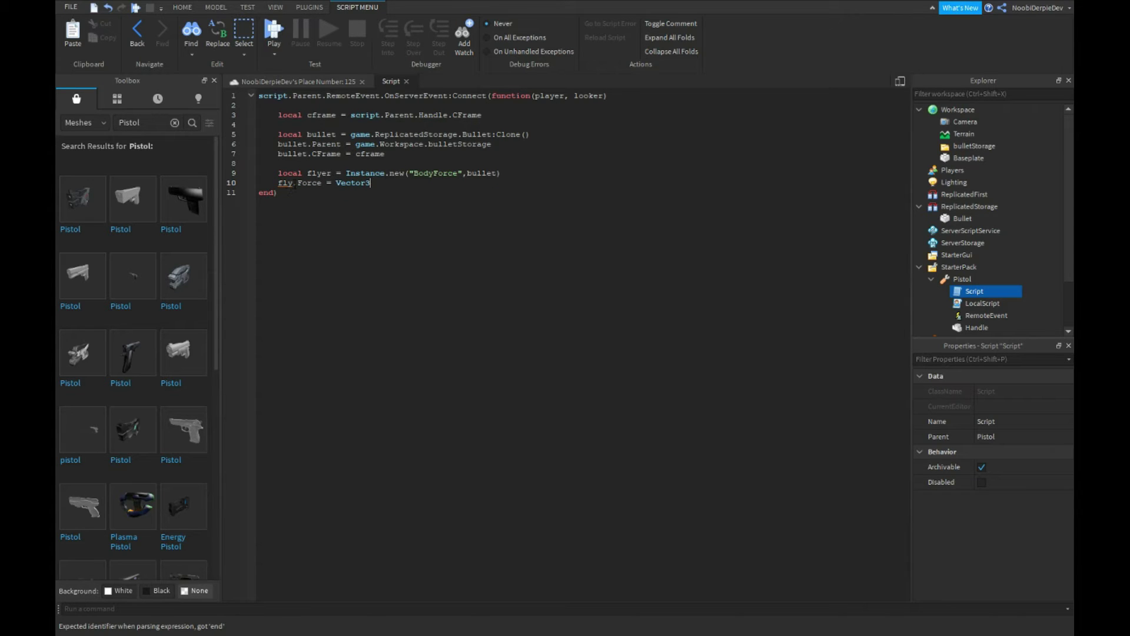
{"action": "left_click", "coordinate": [294, 183]}
{"action": "type", "text": "ector3."}
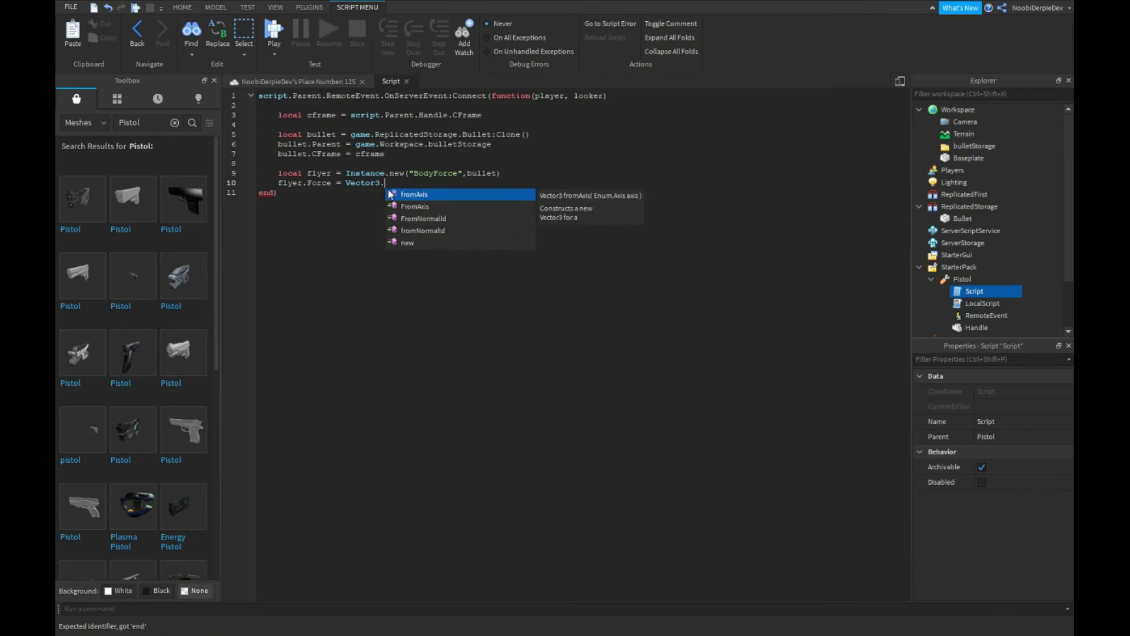
{"action": "type", "text": "new(0,"}
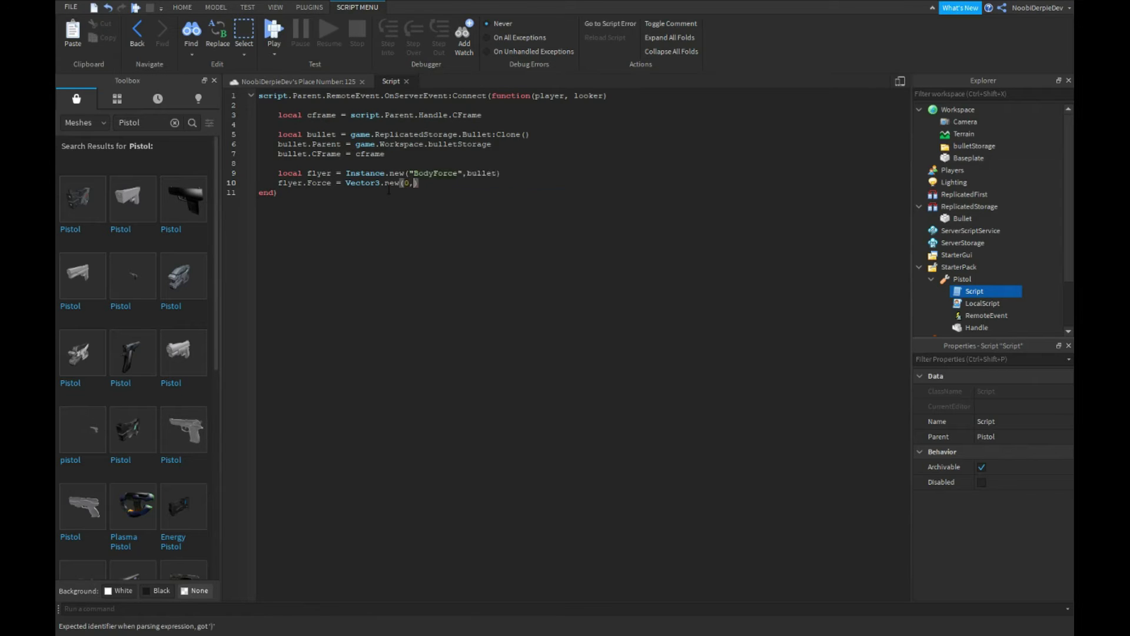
{"action": "type", "text": "bull"}
{"action": "key", "text": "Tab"}
{"action": "type", "text": ":GetMass("}
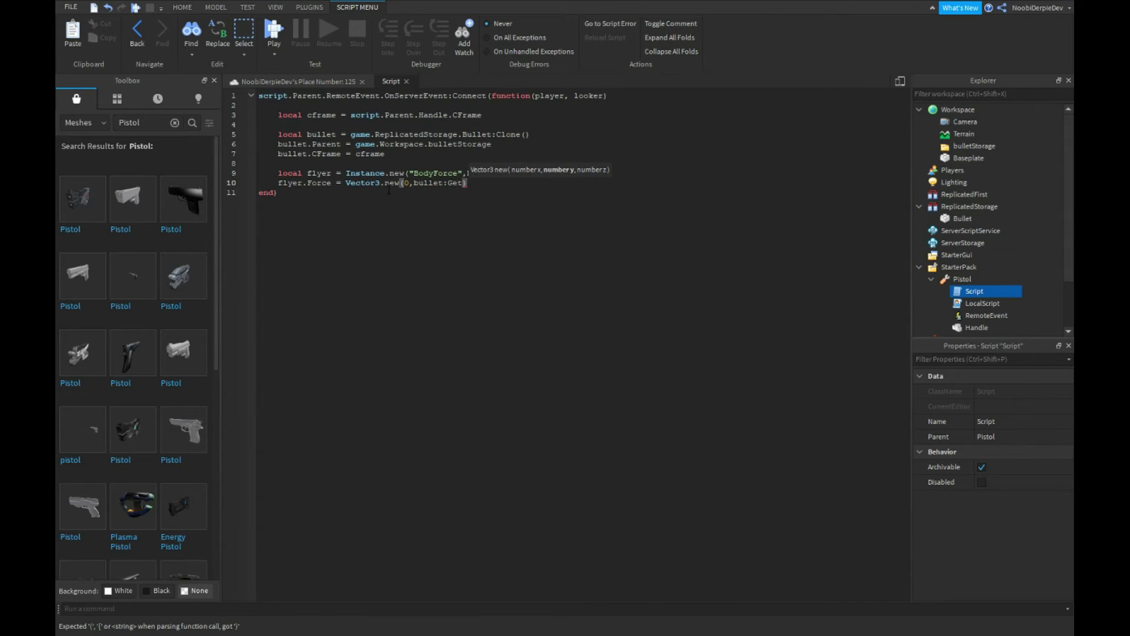
{"action": "key", "text": "Right"}
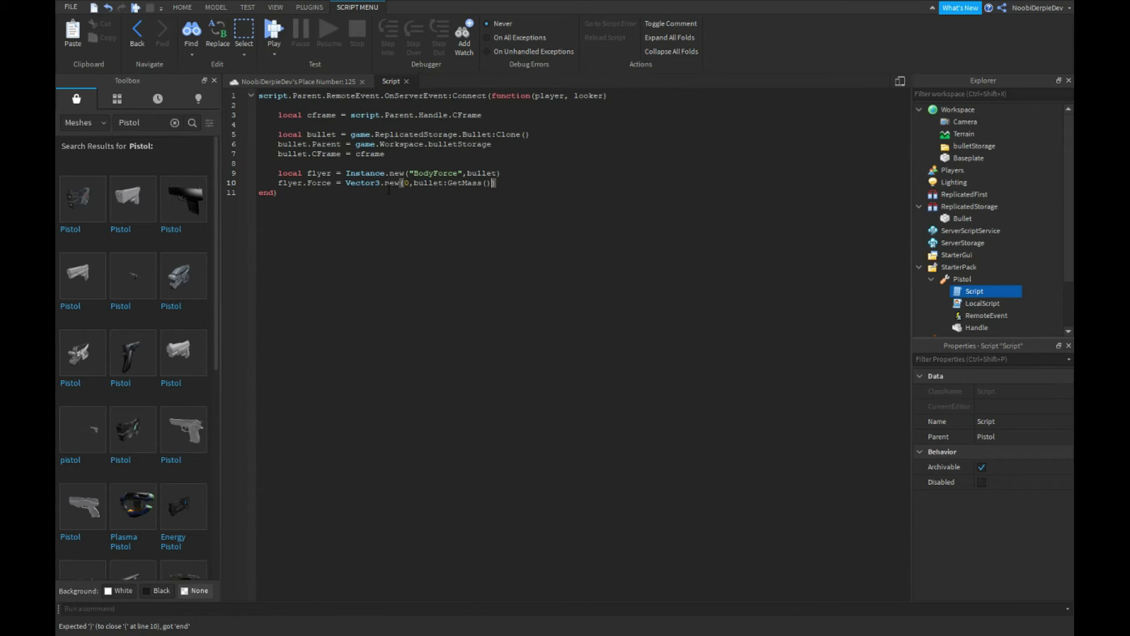
{"action": "type", "text": "*19"}
{"action": "type", "text": "6"}
{"action": "type", "text": ".2,0"}
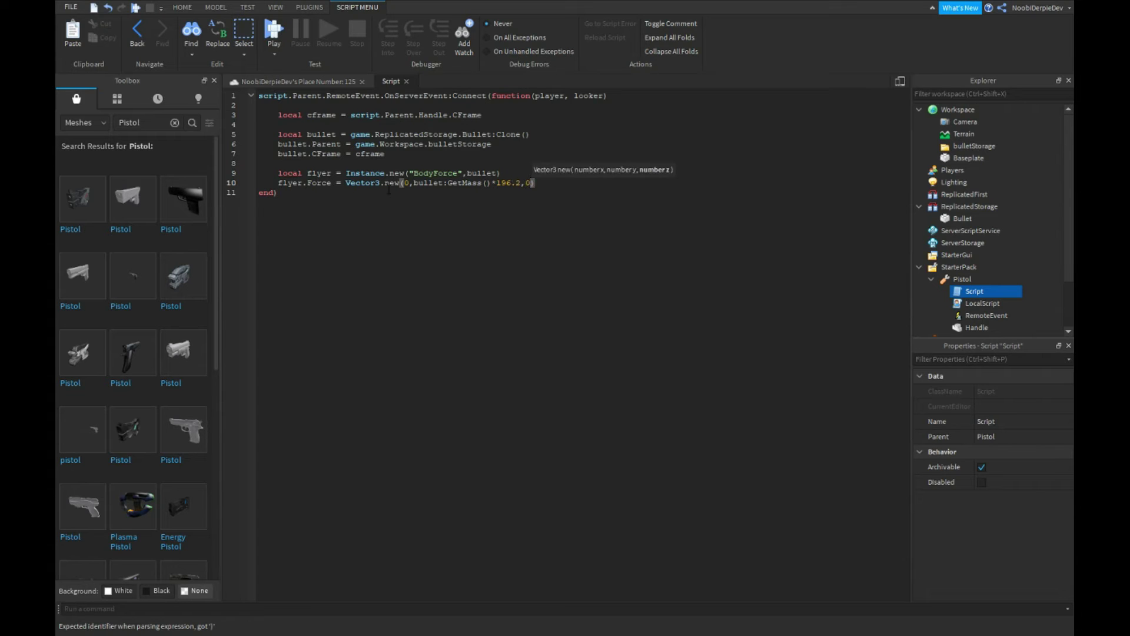
{"action": "type", "text": ")"}
{"action": "key", "text": "Return"}
{"action": "key", "text": "Return"}
{"action": "type", "text": "bullet"}
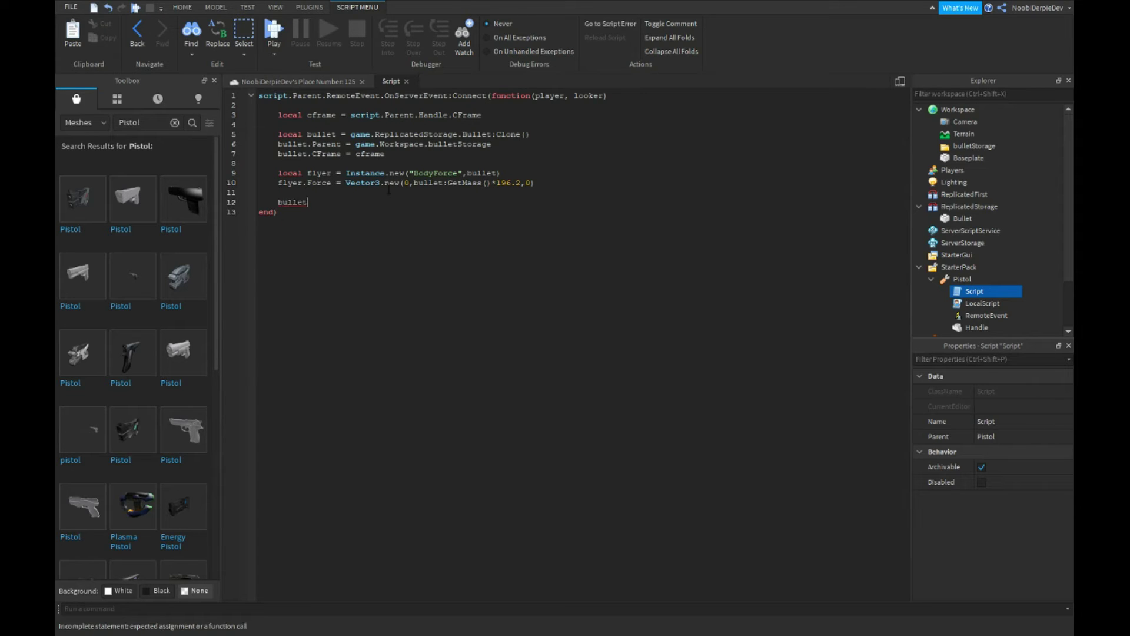
{"action": "type", "text": ".Velocity = "}
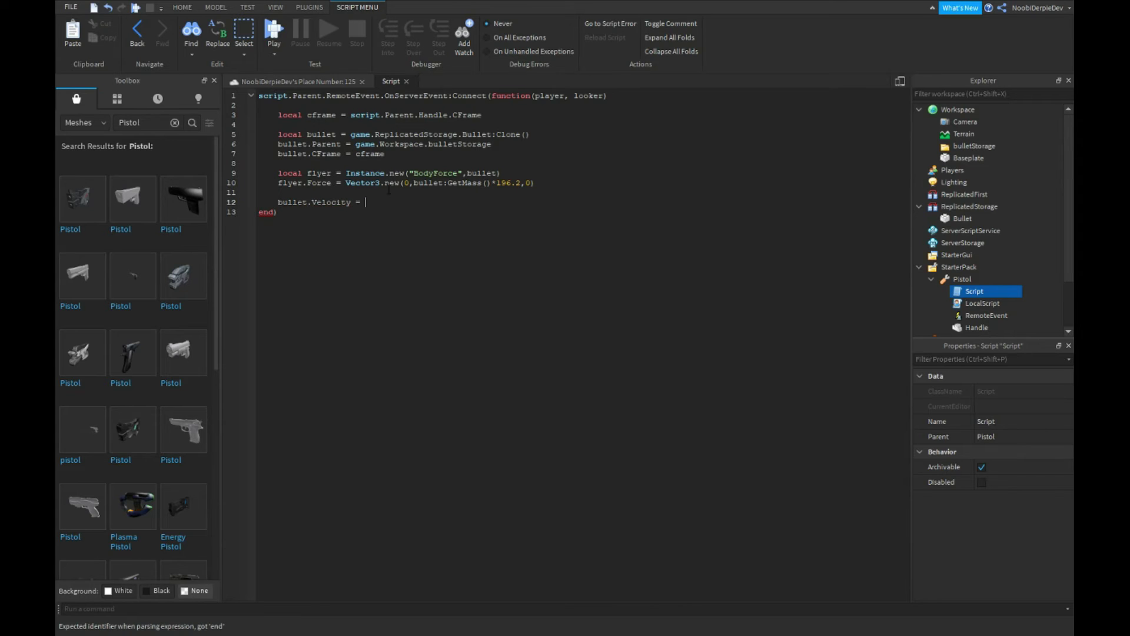
{"action": "type", "text": "looker*"}
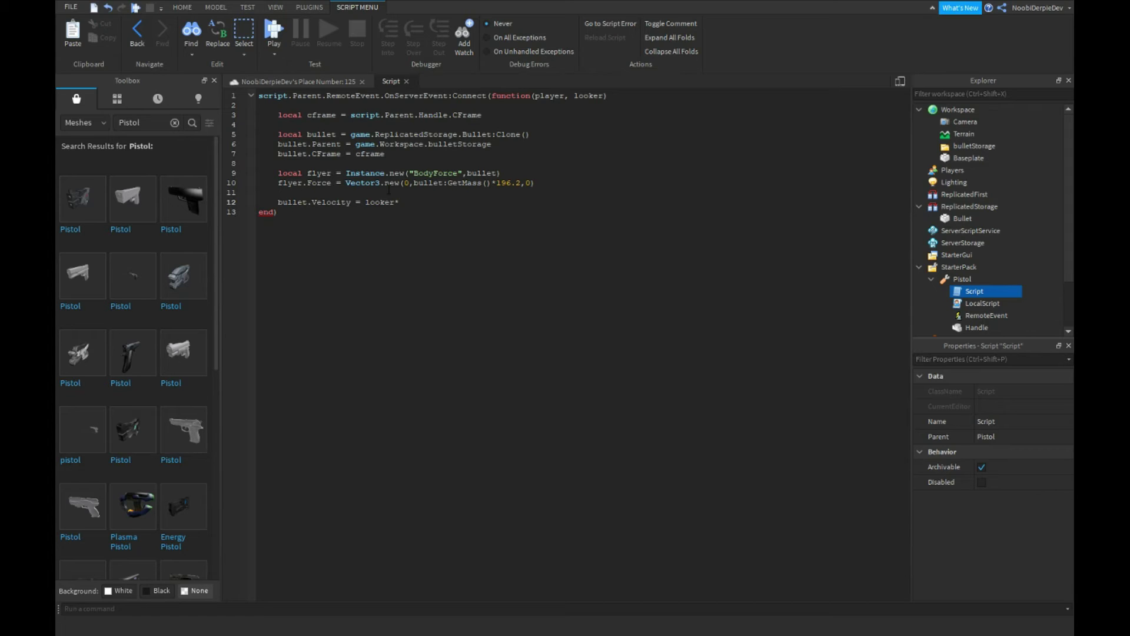
{"action": "type", "text": "1"}
Step: Complete line 12 as bullet.Velocity = looker*75
{"action": "key", "text": "BackSpace"}
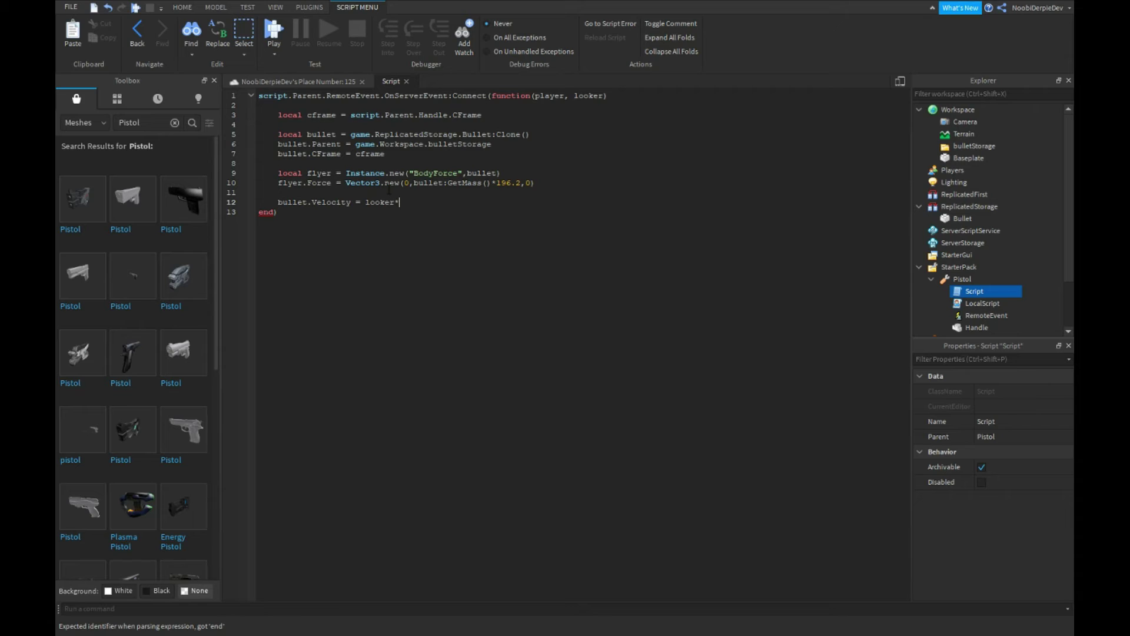
{"action": "type", "text": "75"}
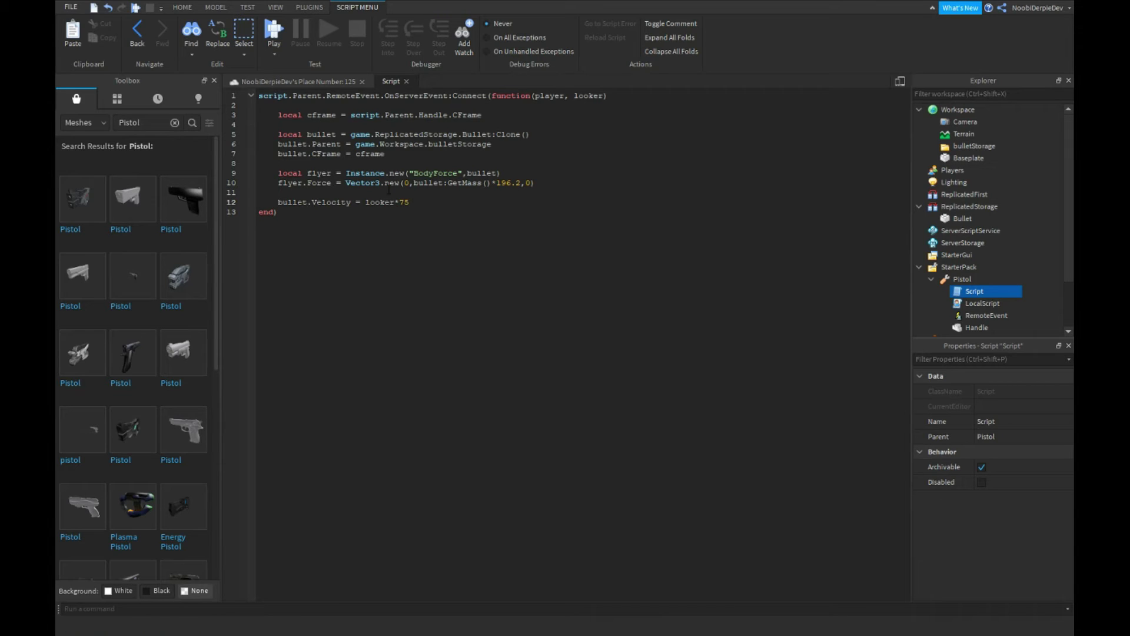
{"action": "key", "text": "Return"}
{"action": "key", "text": "Return"}
{"action": "type", "text": "game.Debris:"}
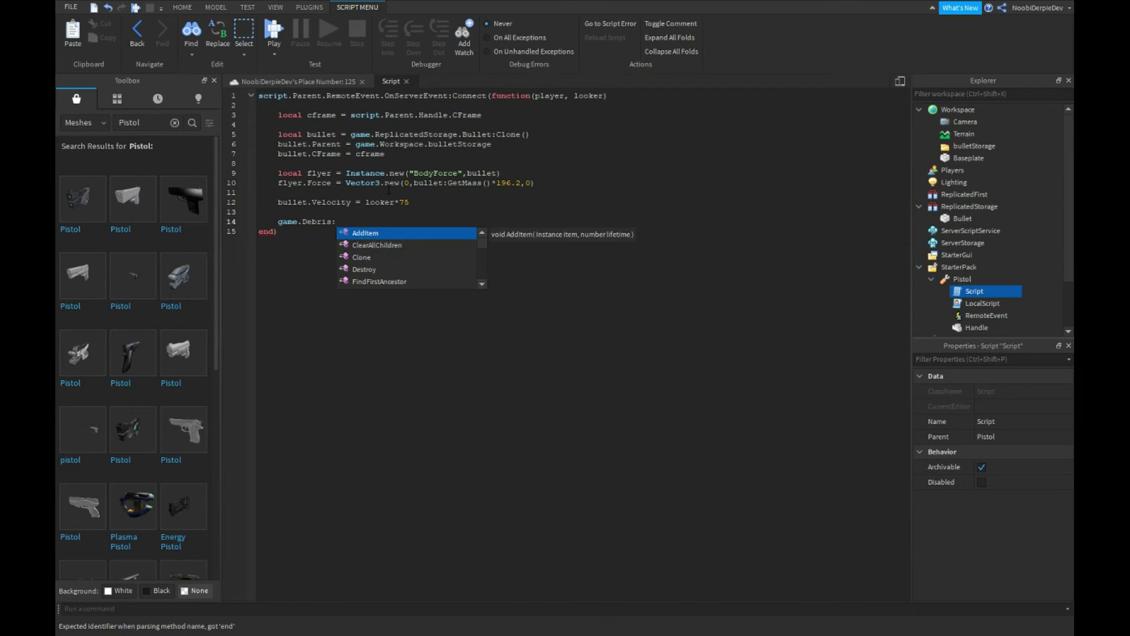
{"action": "type", "text": "AddItem(bullet,"}
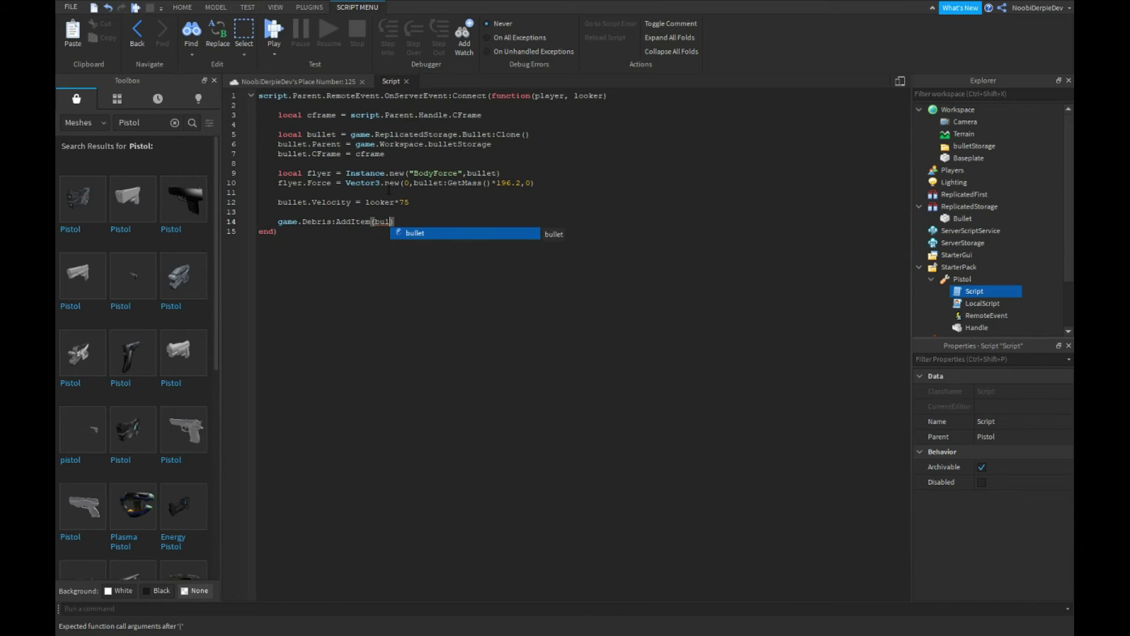
{"action": "type", "text": "10"}
Step: Finish game.Debris:AddItem(bullet,10) and add new lines for the wait() statement
{"action": "key", "text": "Right"}
{"action": "key", "text": "Return"}
{"action": "key", "text": "Return"}
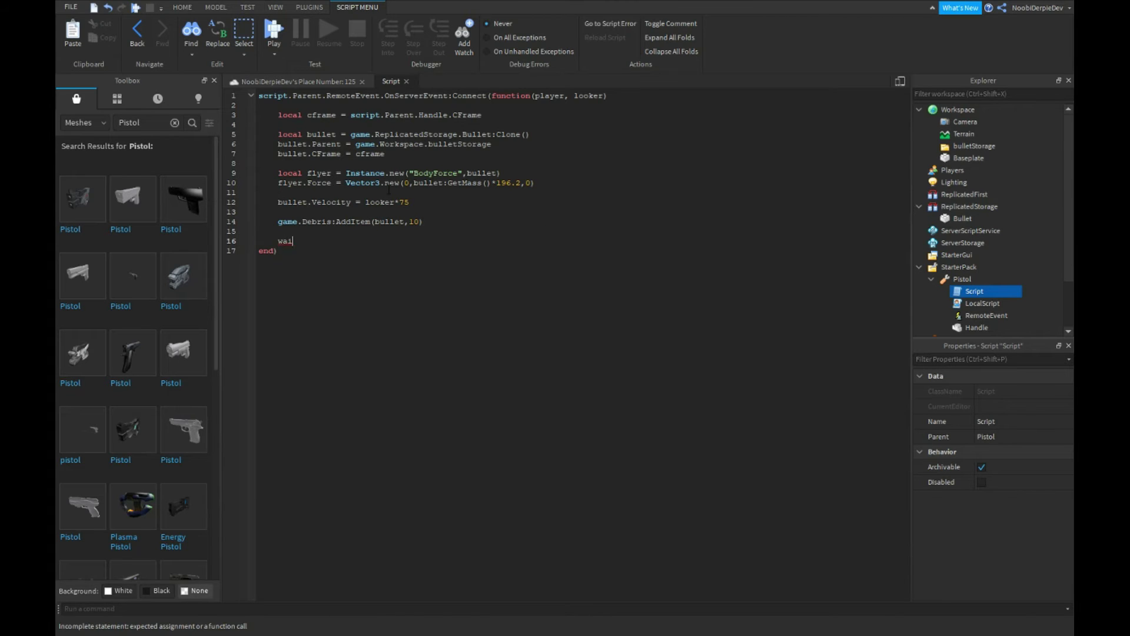
{"action": "type", "text": "wait()"}
{"action": "key", "text": "Return"}
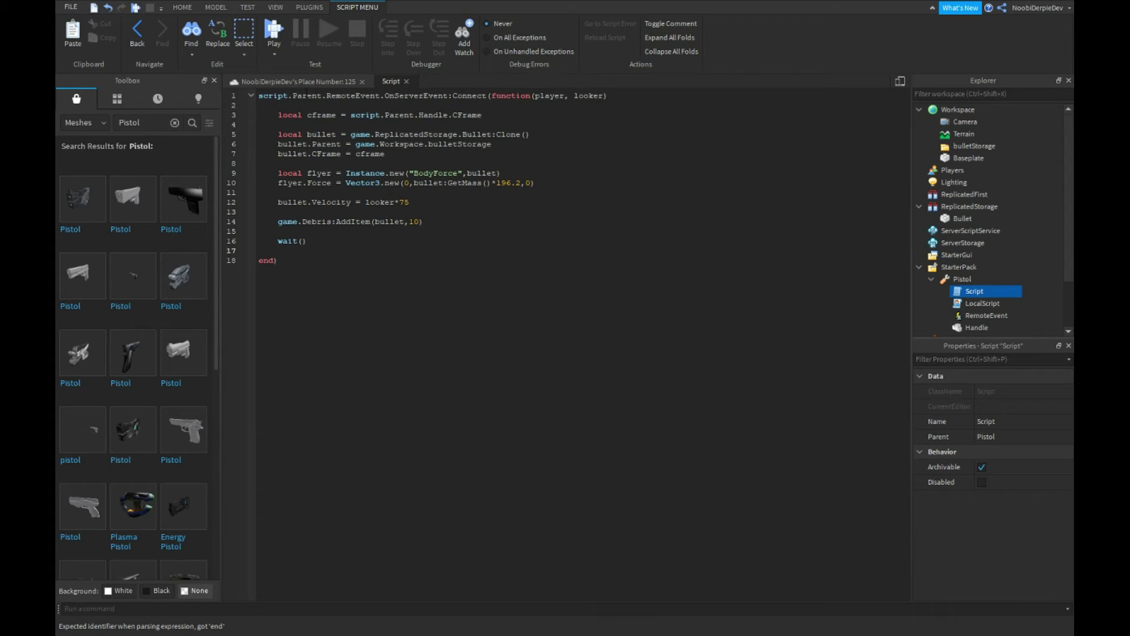
Step: Show Models in the Toolbox, open LocalScript and Script, and copy Bullet into bulletStorage
{"action": "mouse_move", "coordinate": [82, 199]}
{"action": "left_click", "coordinate": [84, 122]}
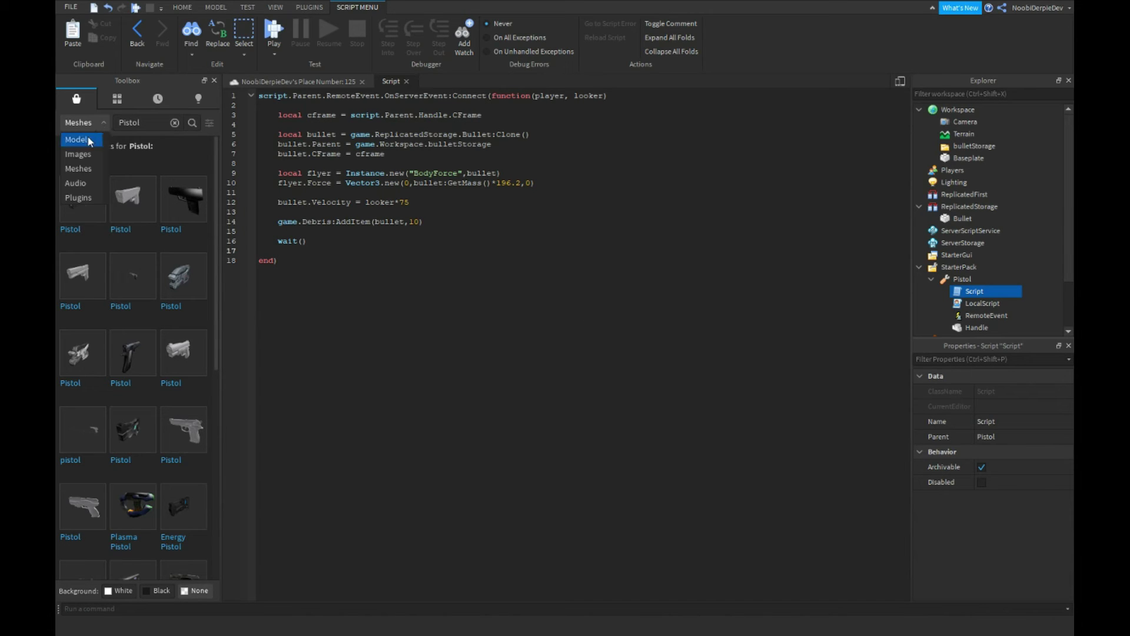
{"action": "double_click", "coordinate": [982, 303]}
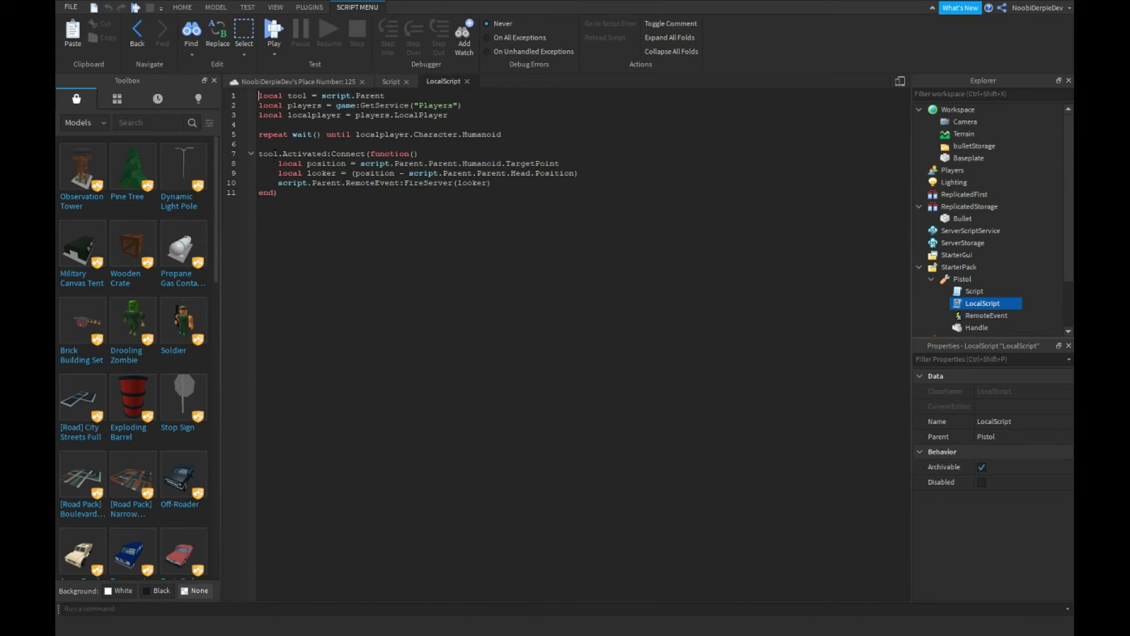
{"action": "double_click", "coordinate": [974, 291]}
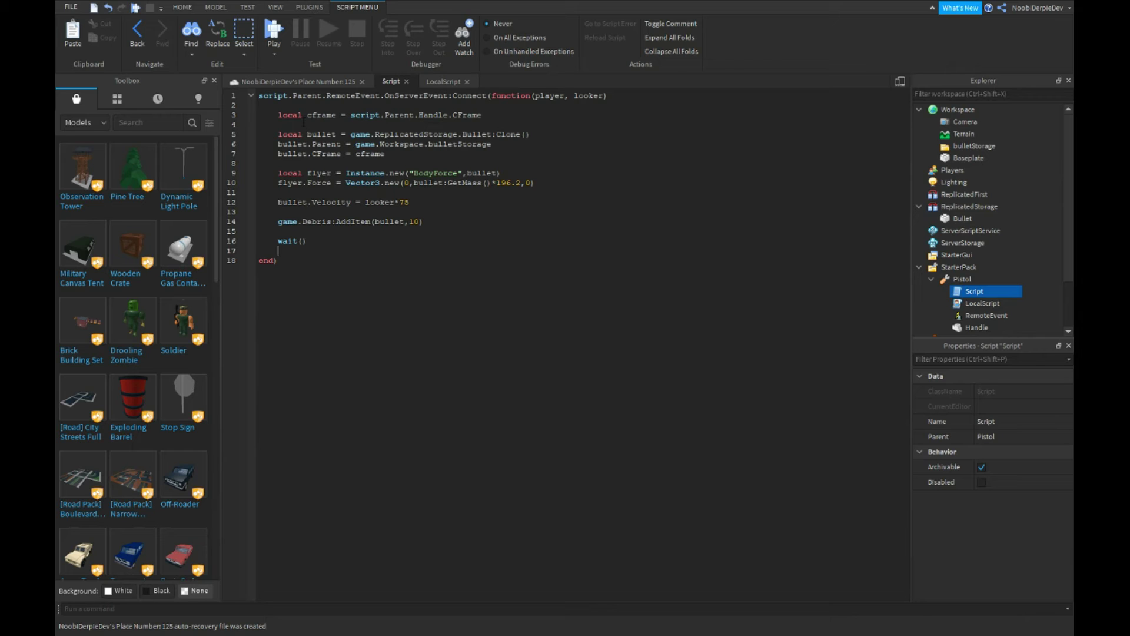
{"action": "left_click", "coordinate": [958, 218]}
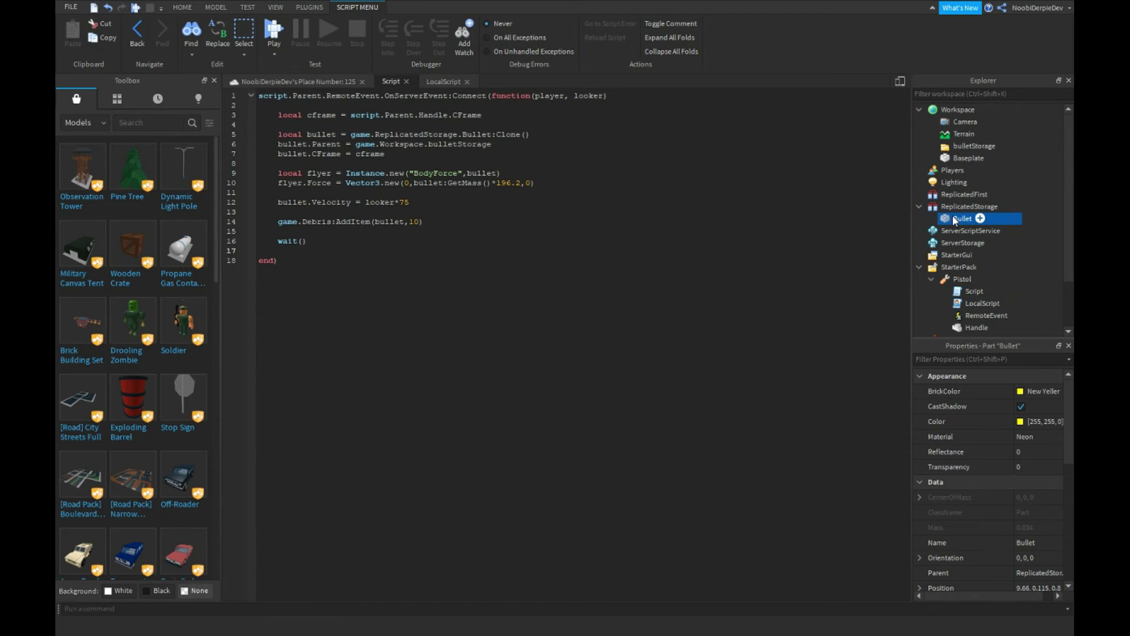
{"action": "left_click_drag", "start_coordinate": [959, 219], "coordinate": [974, 146]}
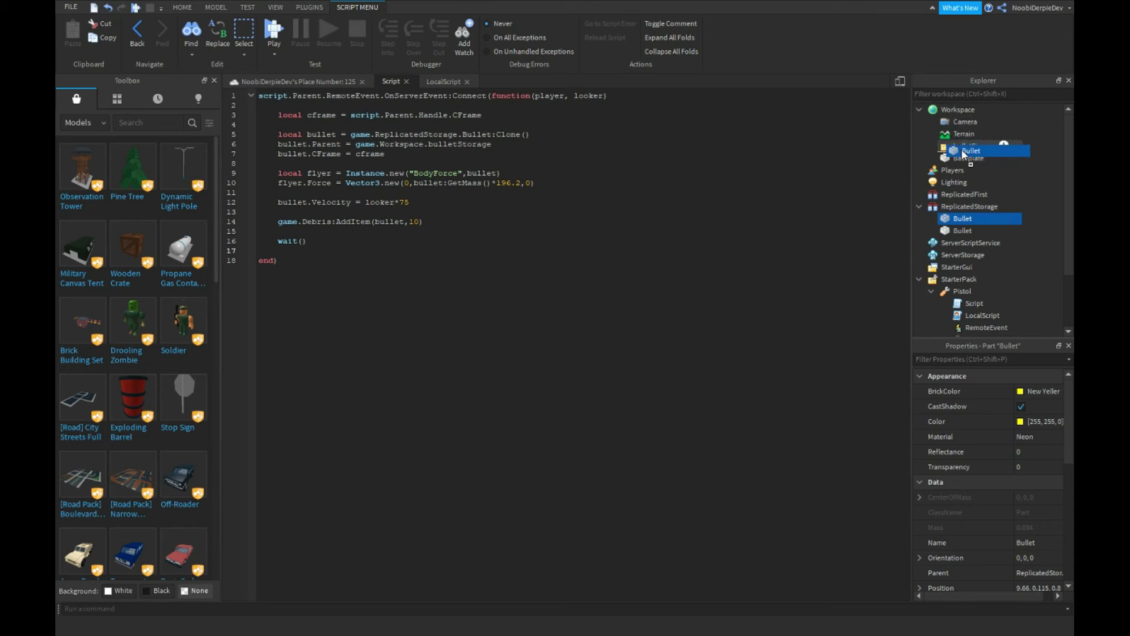
Step: Delete the extra Bullet copy, close the Script, and start a Play Here test
{"action": "key", "text": "Delete"}
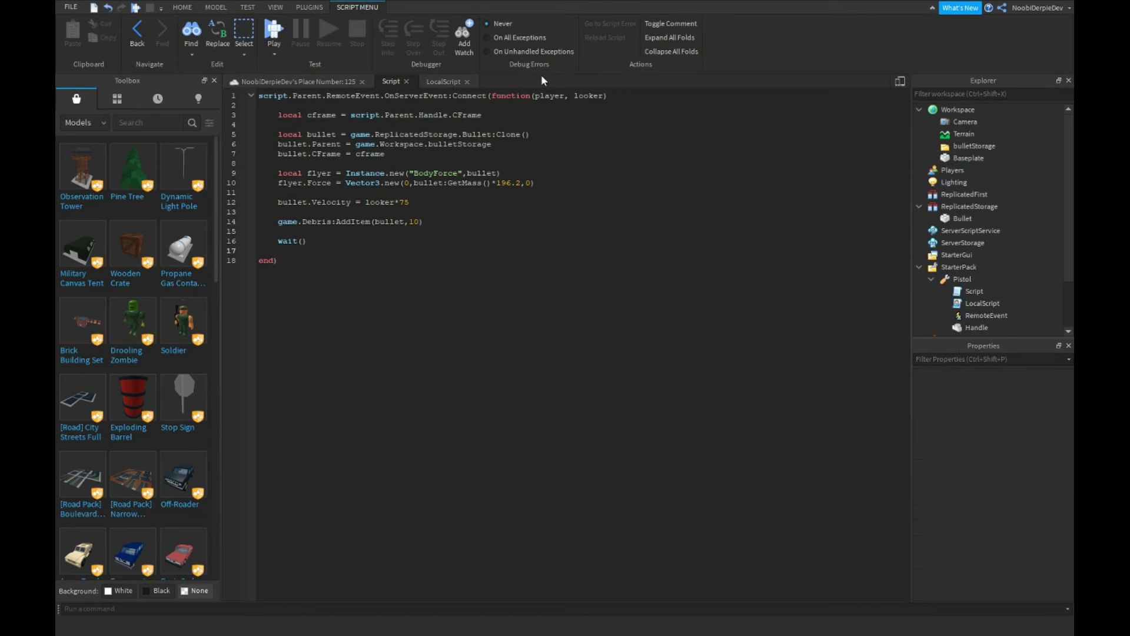
{"action": "left_click", "coordinate": [405, 80]}
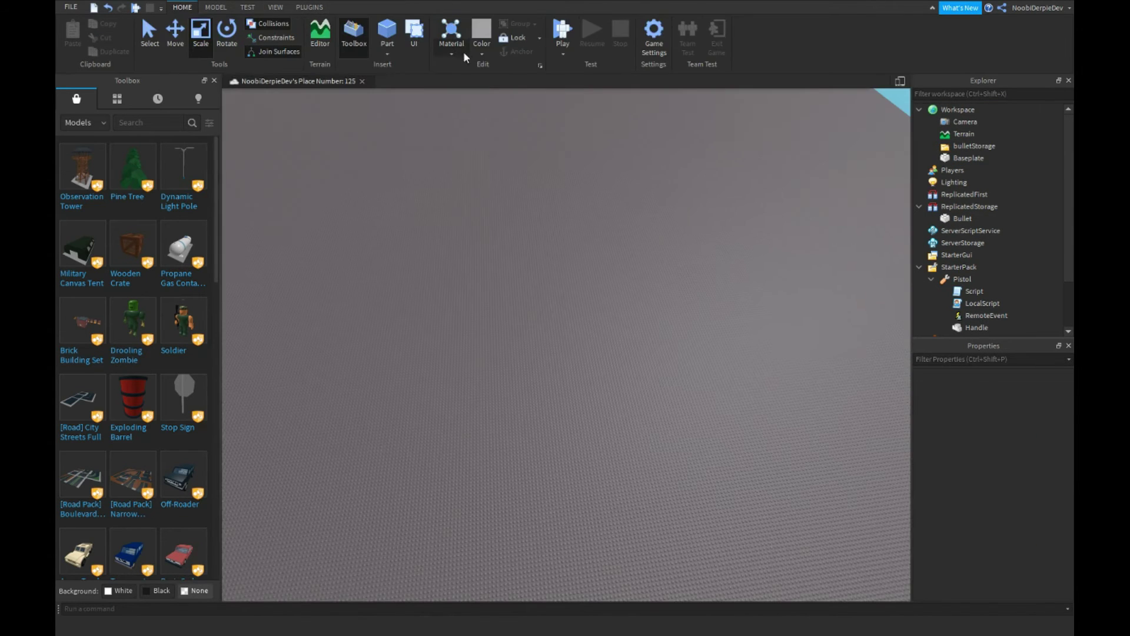
{"action": "left_click", "coordinate": [566, 53]}
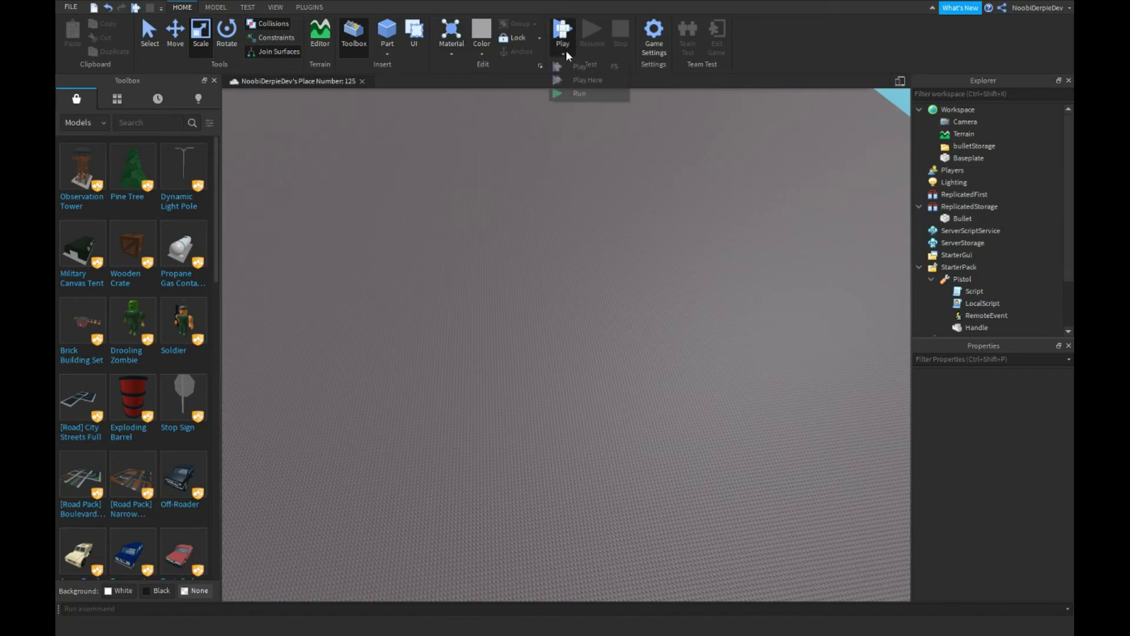
{"action": "left_click", "coordinate": [577, 80]}
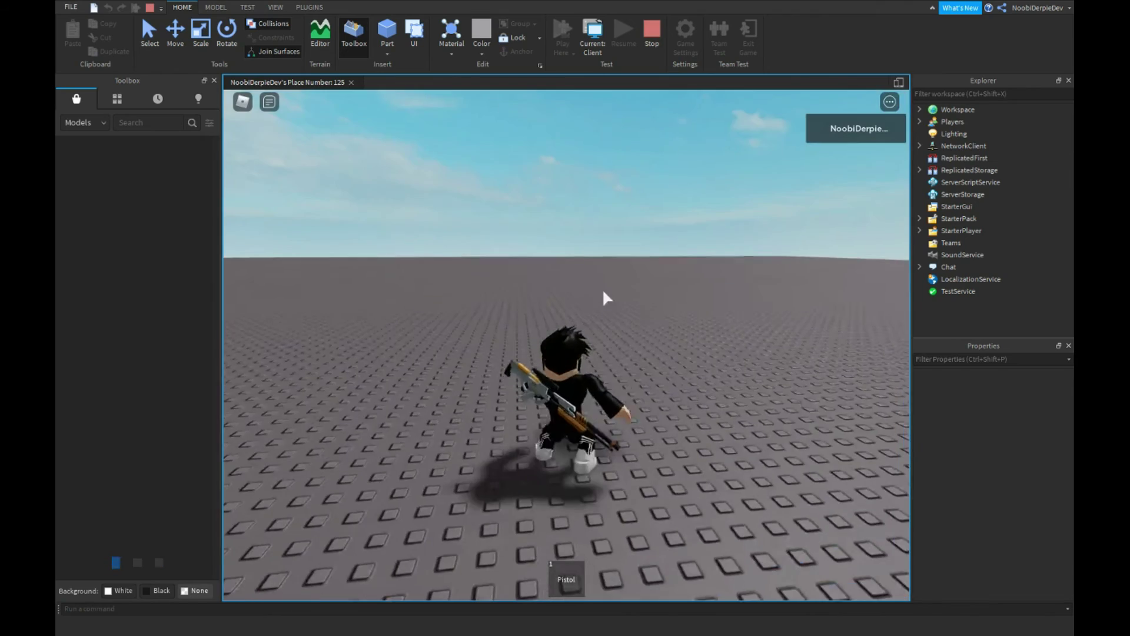
Step: Equip the Pistol, walk the character around, and stop the test
{"action": "key", "text": "w"}
{"action": "key", "text": "1"}
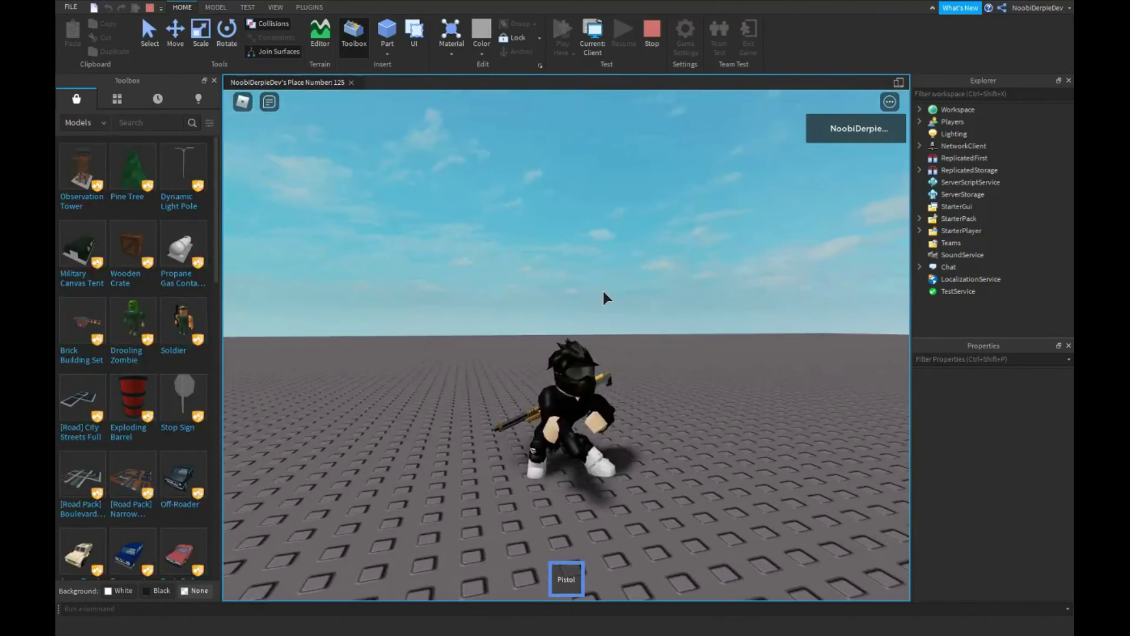
{"action": "key", "text": "w"}
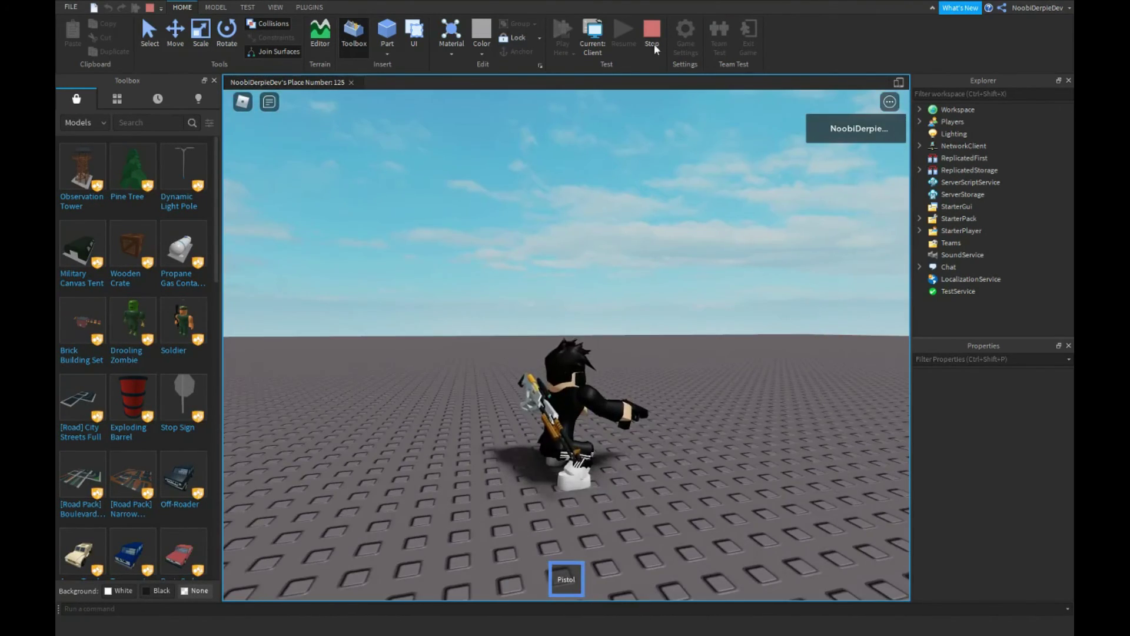
{"action": "left_click", "coordinate": [652, 35]}
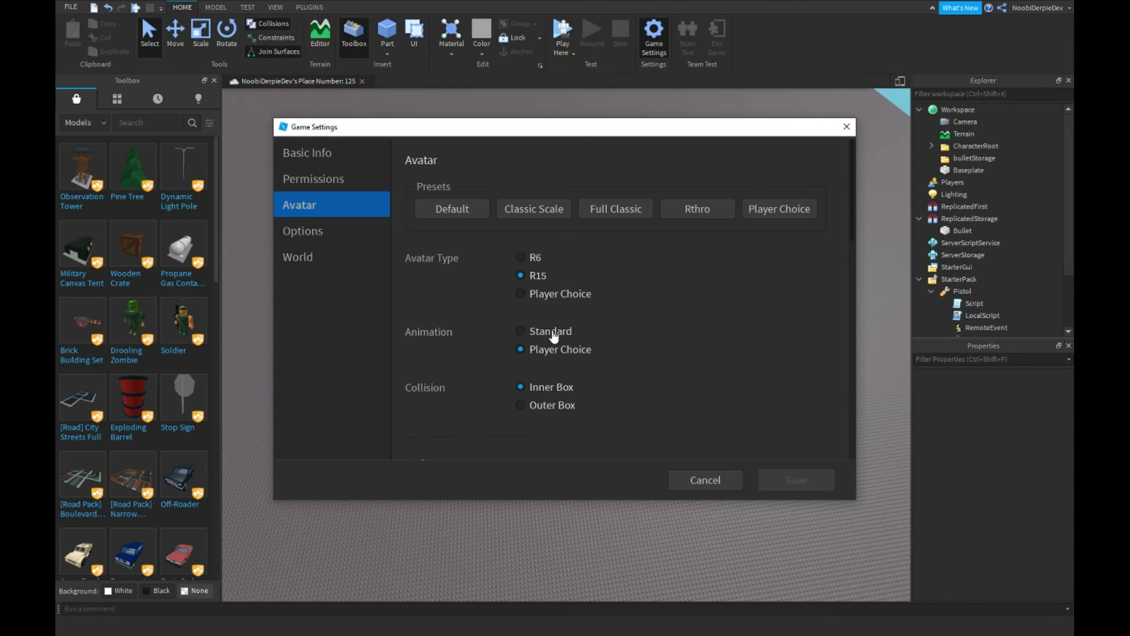
Step: Set the avatar animation to Standard and save the game settings
{"action": "left_click", "coordinate": [551, 332]}
{"action": "left_click", "coordinate": [798, 481]}
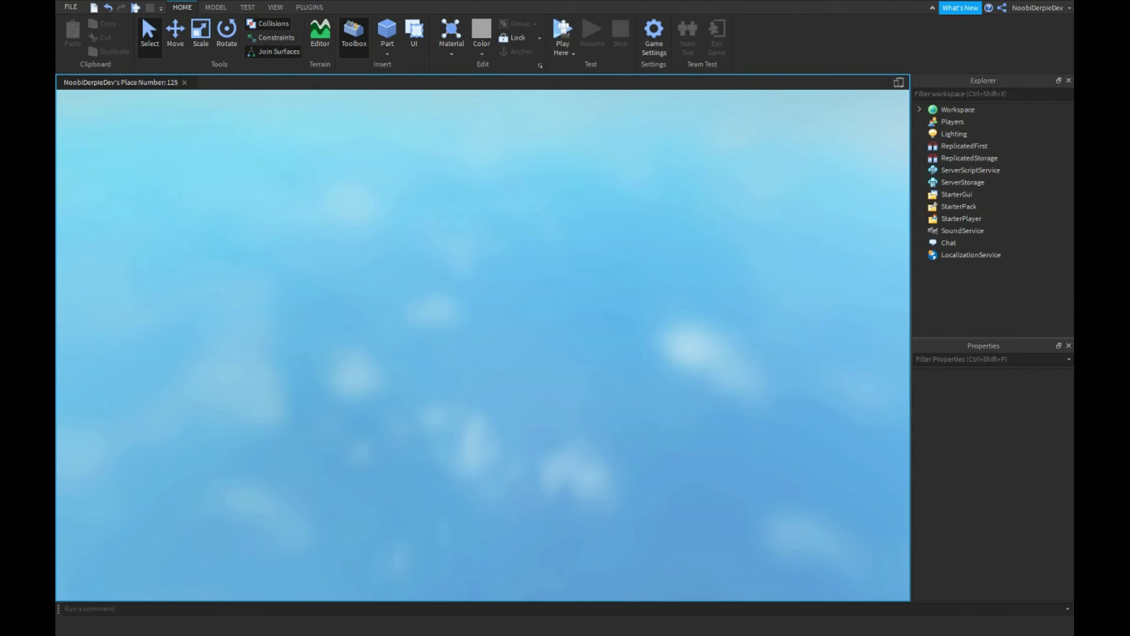
Step: Start a new play test, equip the Pistol, and toggle the developer console
{"action": "key", "text": "F5"}
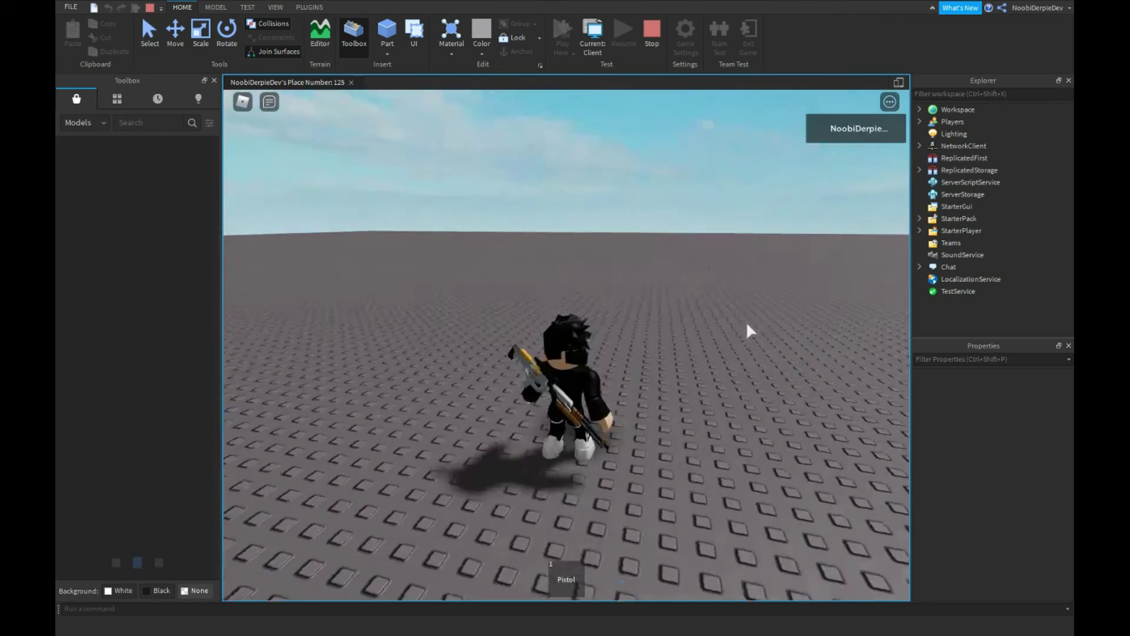
{"action": "key", "text": "1"}
{"action": "right_click_drag", "start_coordinate": [748, 331], "coordinate": [724, 333]}
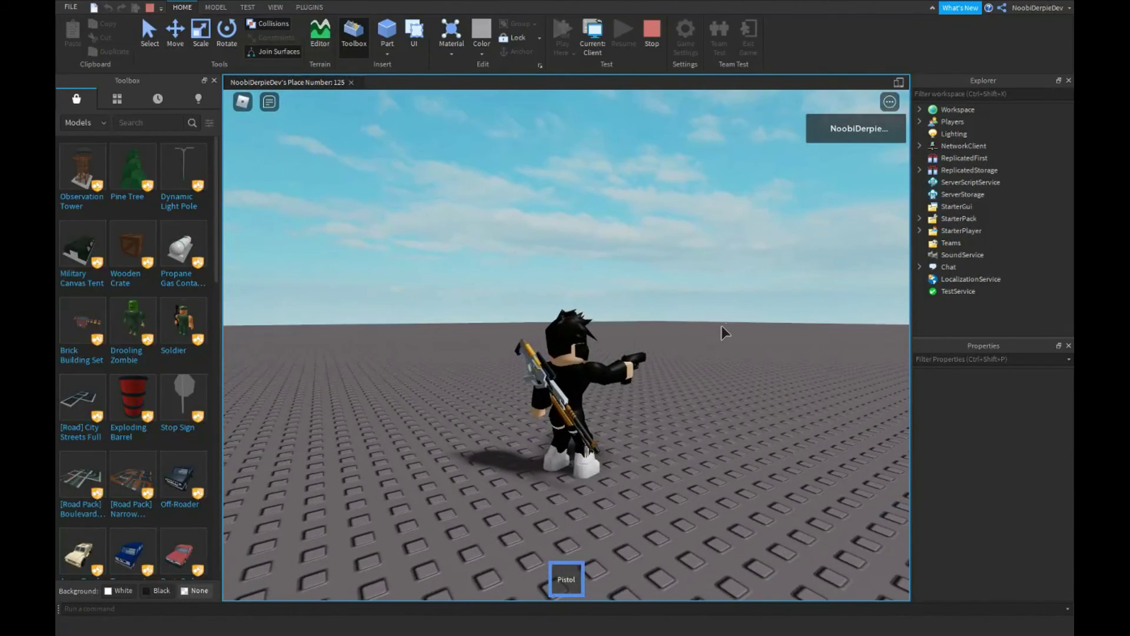
{"action": "key", "text": "F9"}
{"action": "key", "text": "F9"}
{"action": "key", "text": "F9"}
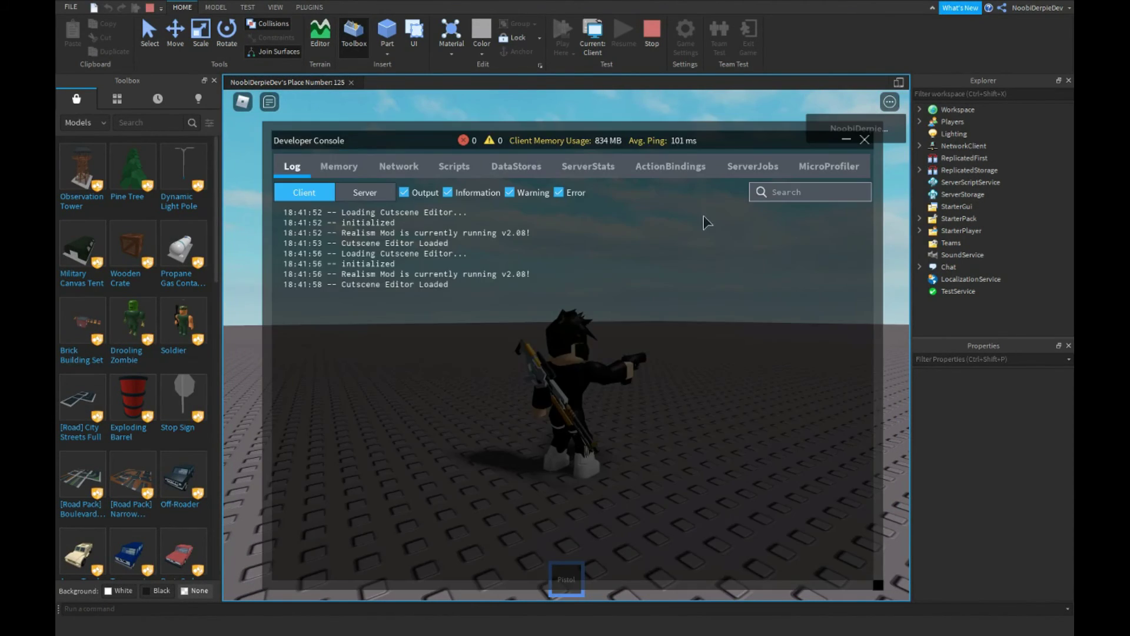
{"action": "left_click", "coordinate": [365, 192]}
{"action": "key", "text": "F9"}
Step: Fire bullets skyward and expand Workspace > bulletStorage to see them appear
{"action": "right_click_drag", "start_coordinate": [565, 371], "coordinate": [644, 311]}
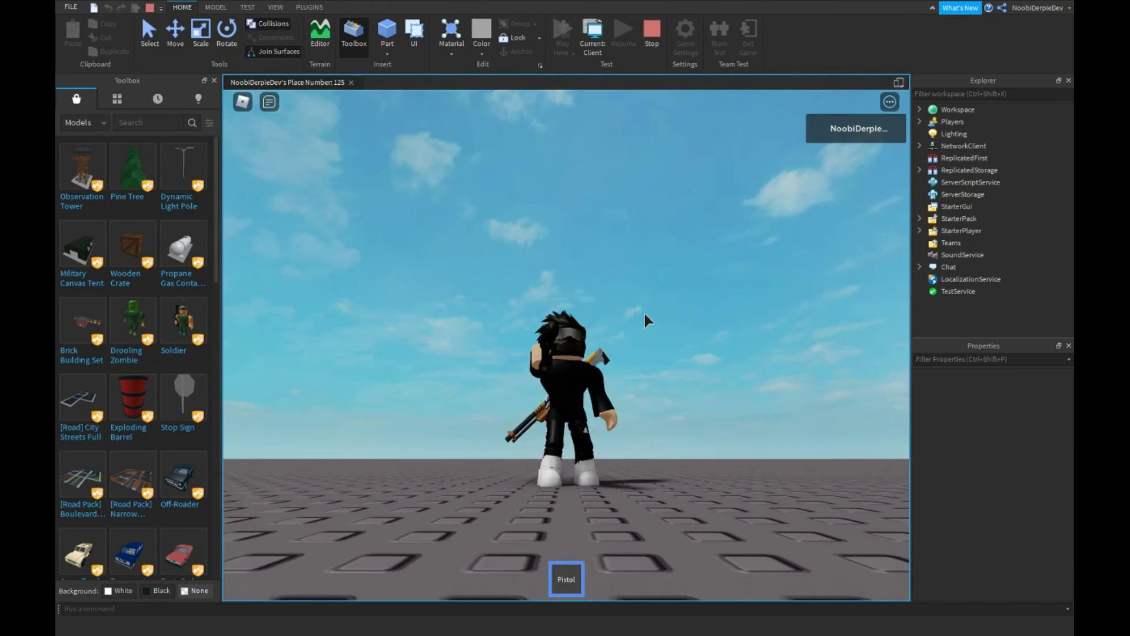
{"action": "left_click", "coordinate": [644, 310]}
{"action": "left_click", "coordinate": [920, 109]}
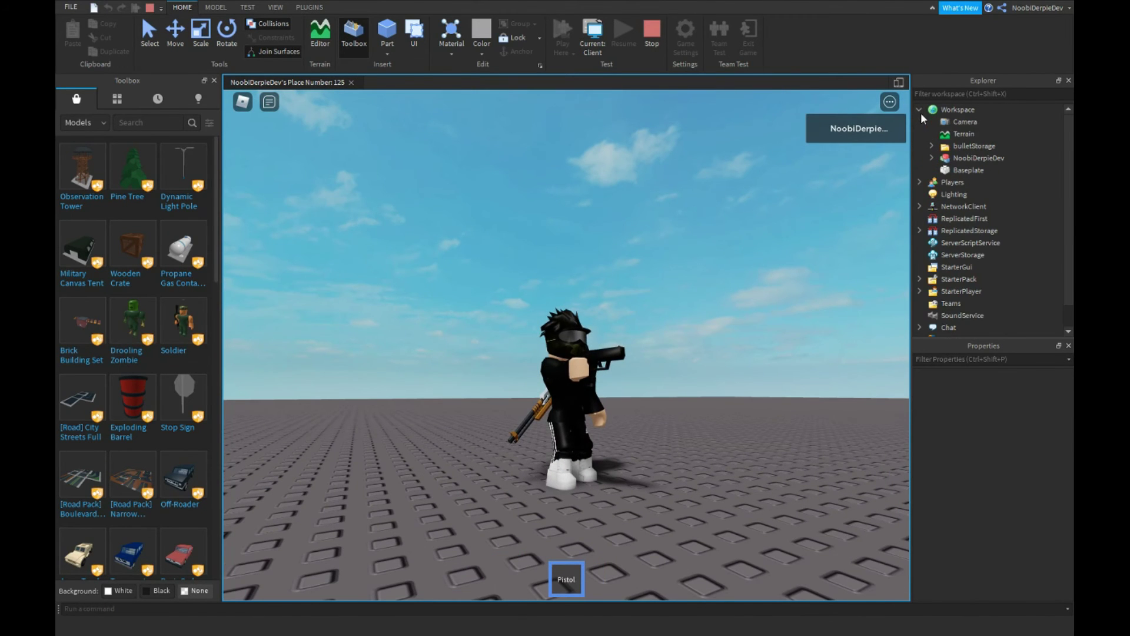
{"action": "left_click", "coordinate": [934, 145]}
{"action": "right_click_drag", "start_coordinate": [764, 198], "coordinate": [769, 206]}
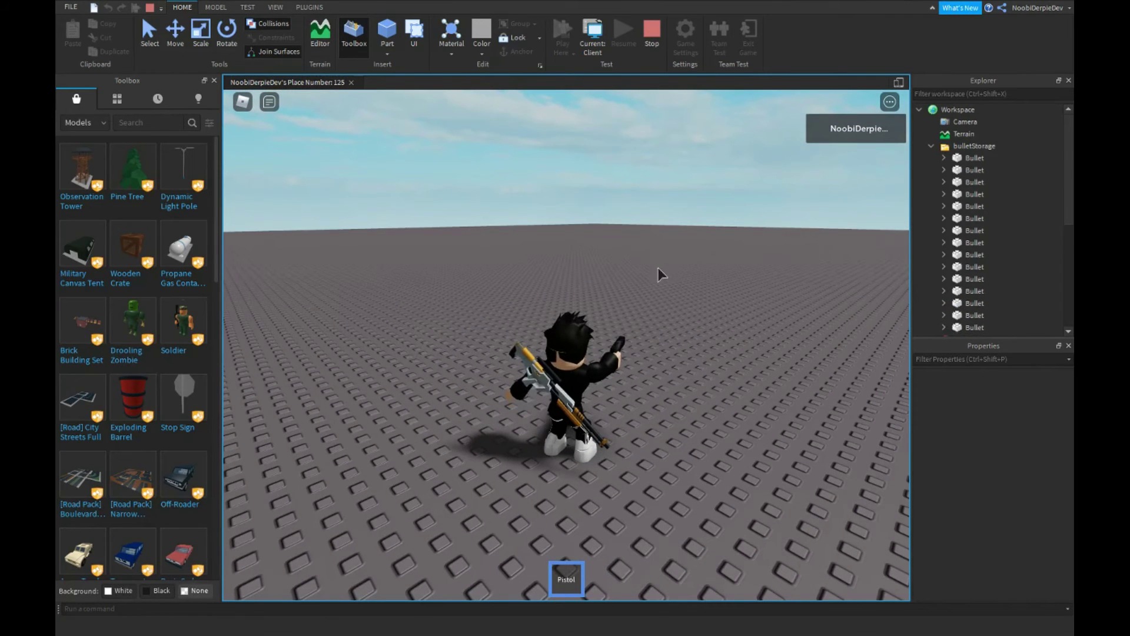
{"action": "left_click", "coordinate": [575, 279]}
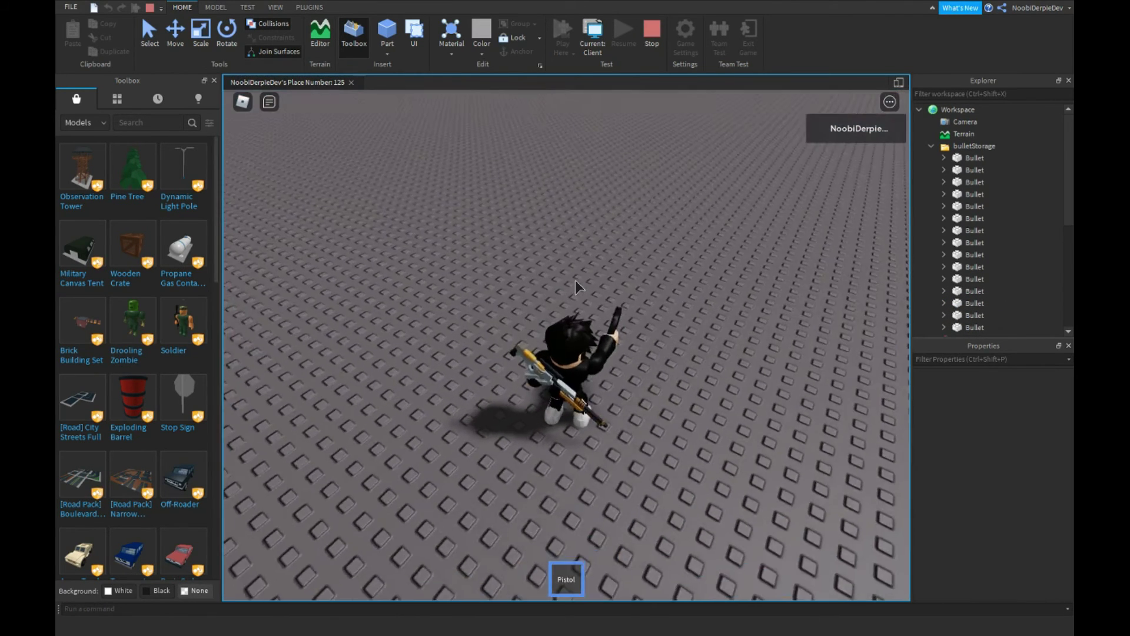
{"action": "right_click_drag", "start_coordinate": [575, 279], "coordinate": [537, 203]}
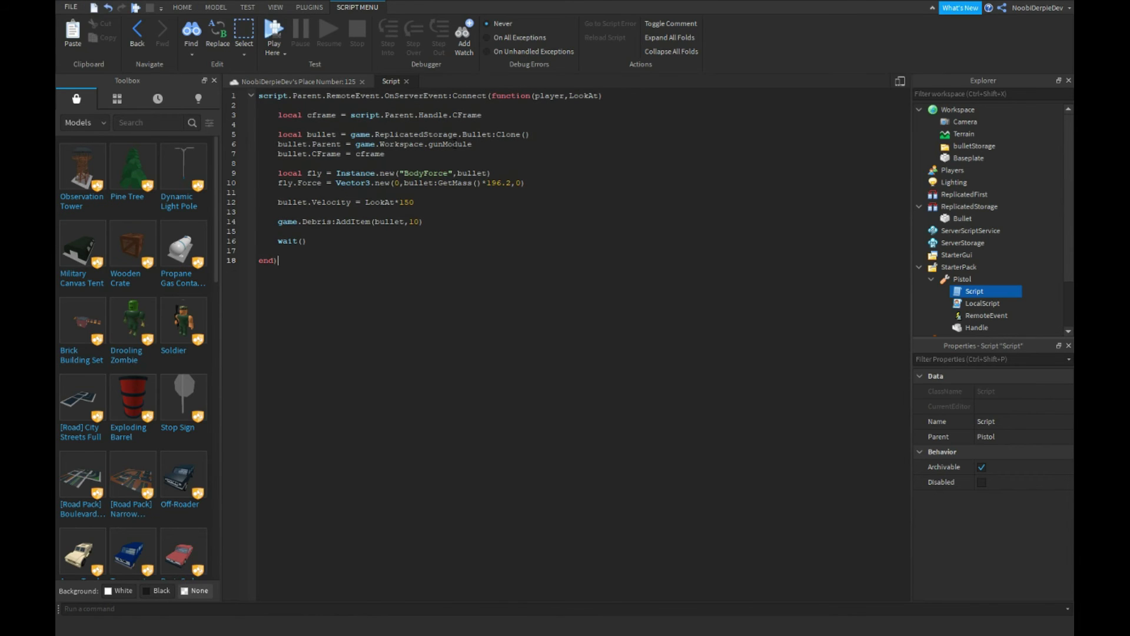
Step: Parent bullets to game.Workspace.bulletStorage and rename LookAt to looker in the Script
{"action": "double_click", "coordinate": [449, 144]}
{"action": "type", "text": "b"}
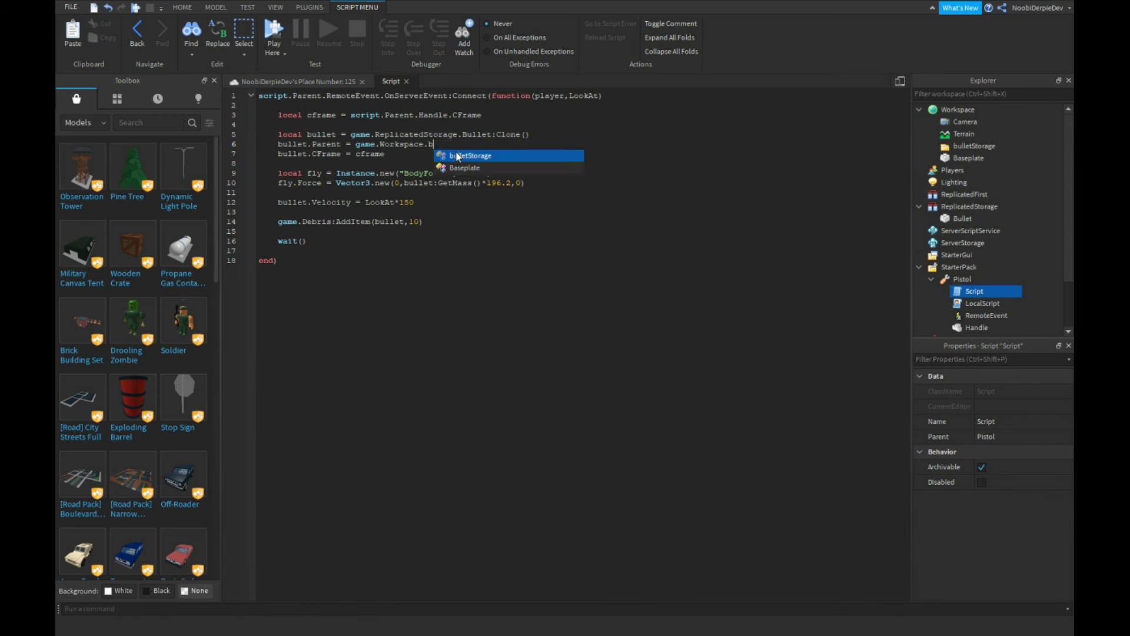
{"action": "left_click", "coordinate": [458, 156]}
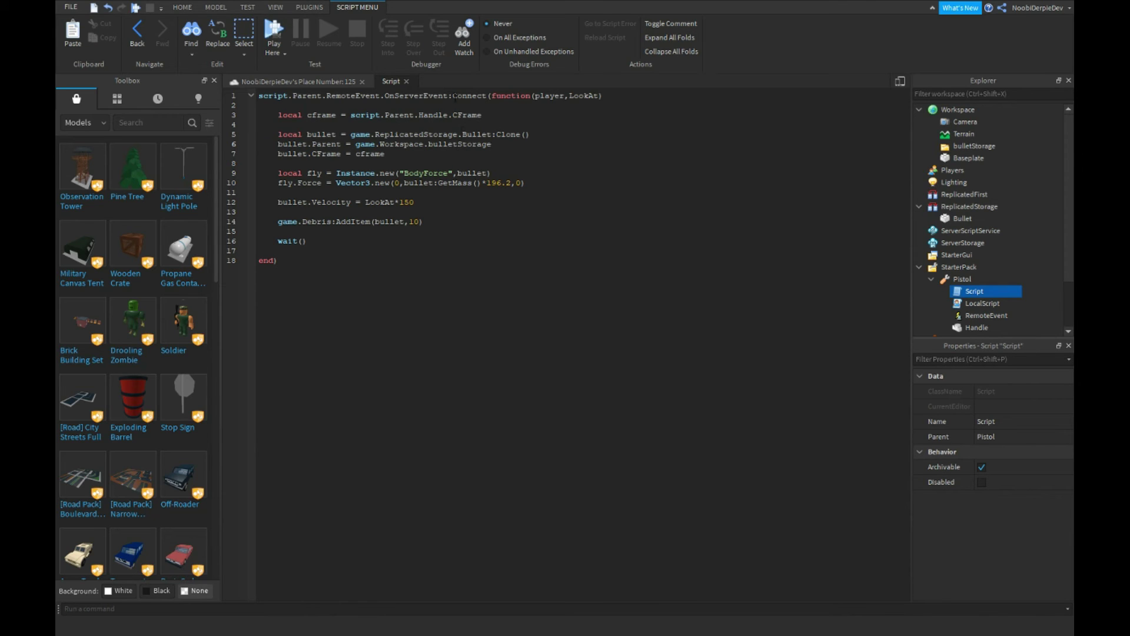
{"action": "double_click", "coordinate": [587, 96]}
{"action": "type", "text": "looker"}
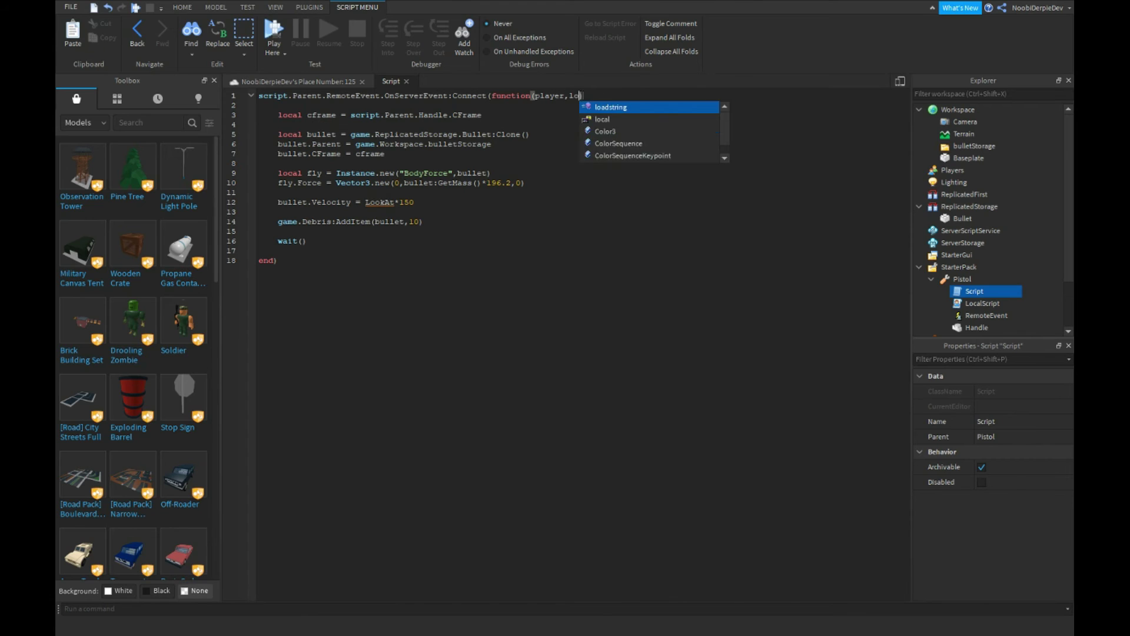
{"action": "double_click", "coordinate": [982, 304]}
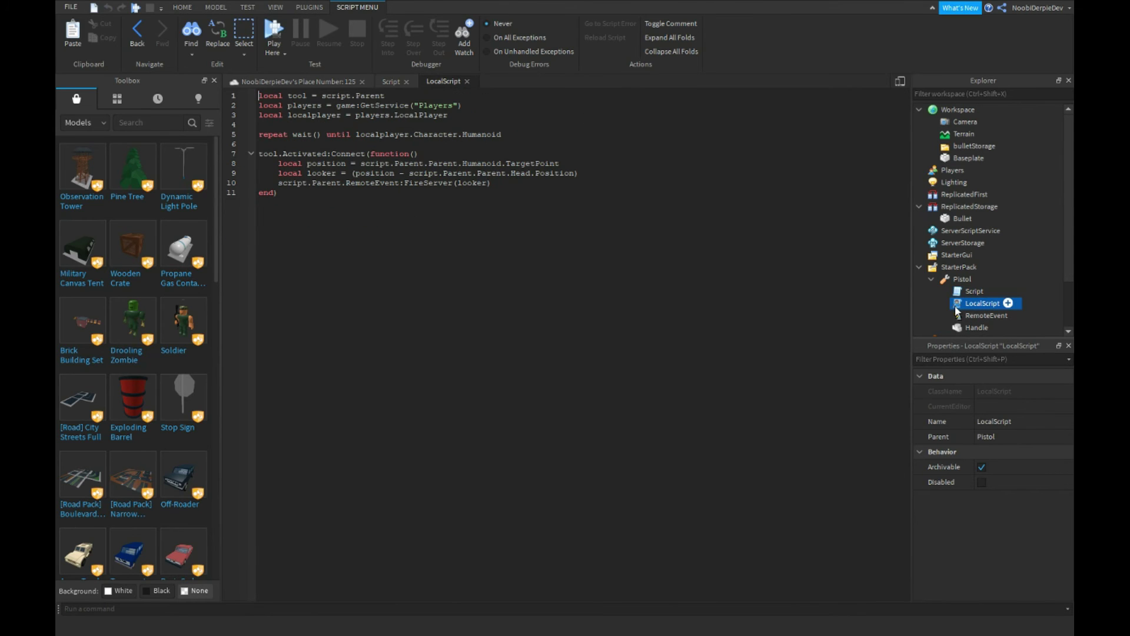
{"action": "double_click", "coordinate": [974, 291]}
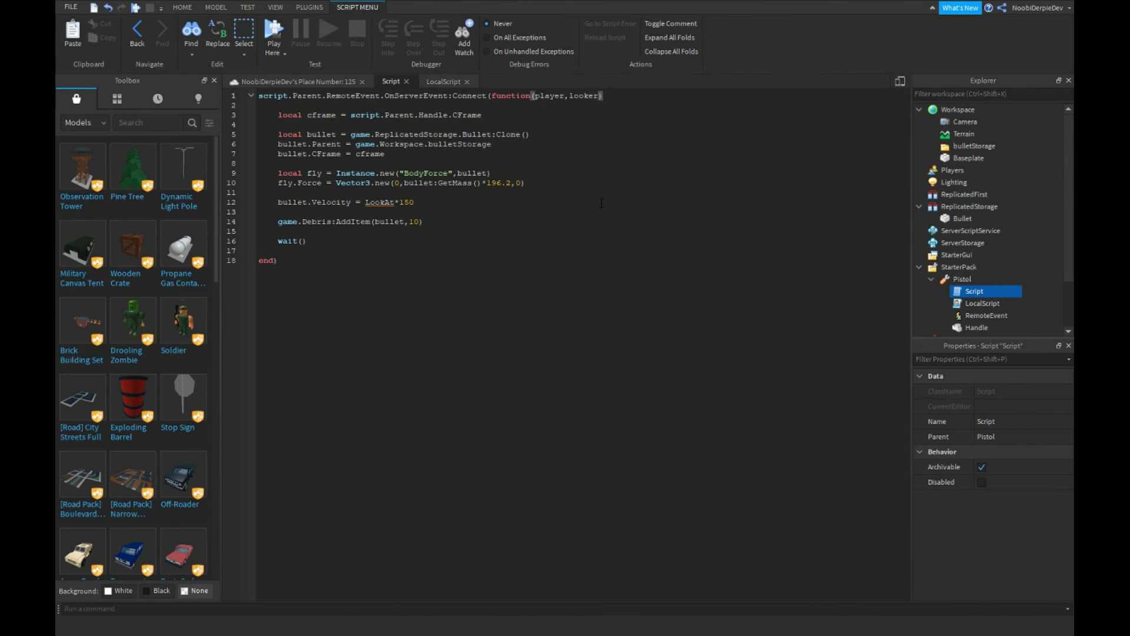
{"action": "double_click", "coordinate": [380, 202]}
Step: Replace the LocalScript's click handler with the pasted tool.Activated block, removing shotSound:Play()
{"action": "double_click", "coordinate": [983, 304]}
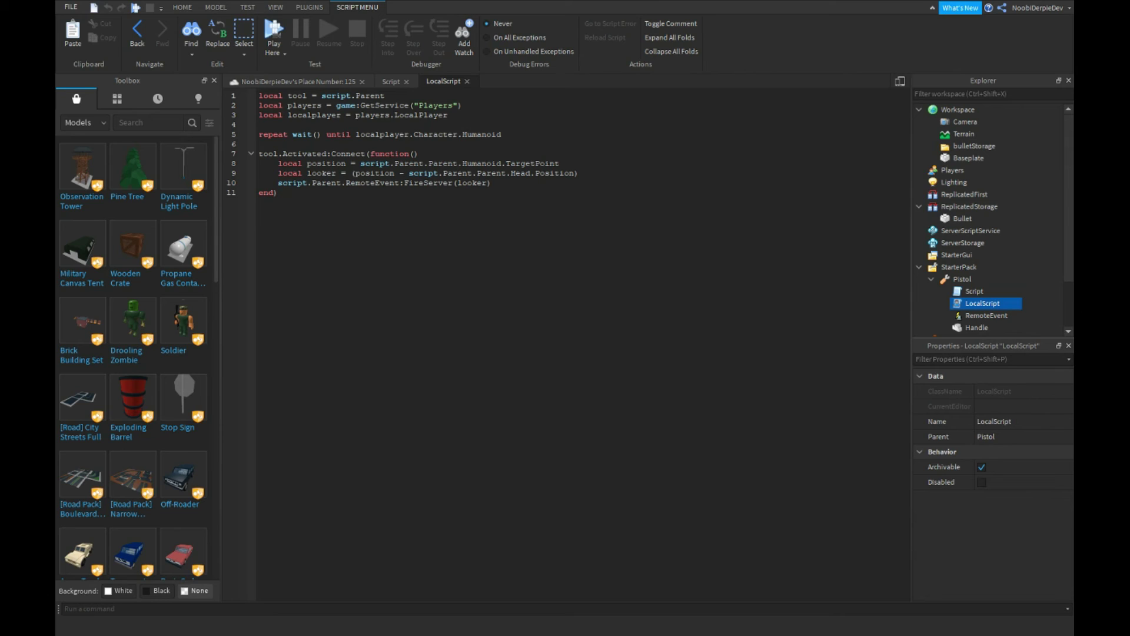
{"action": "left_click", "coordinate": [261, 153]}
{"action": "key", "text": "BackSpace"}
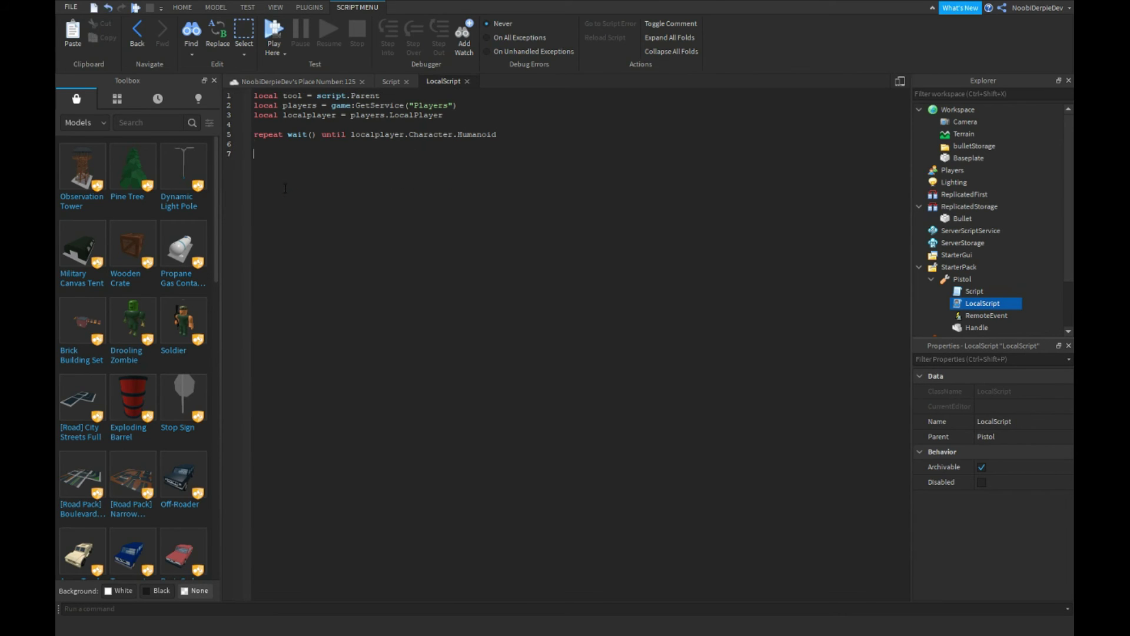
{"action": "type", "text": "tool.Activated:Connect(function() \tshotSound:Play() \tlocal pos = script.Parent.Parent.Humanoid.TargetPoint \tlocal LookAt = (pos - script.Parent.Parent.Head.Position).Unit \tscript.Parent.HandgunShot:FireServer(LookAt) end)"}
{"action": "double_click", "coordinate": [300, 164]}
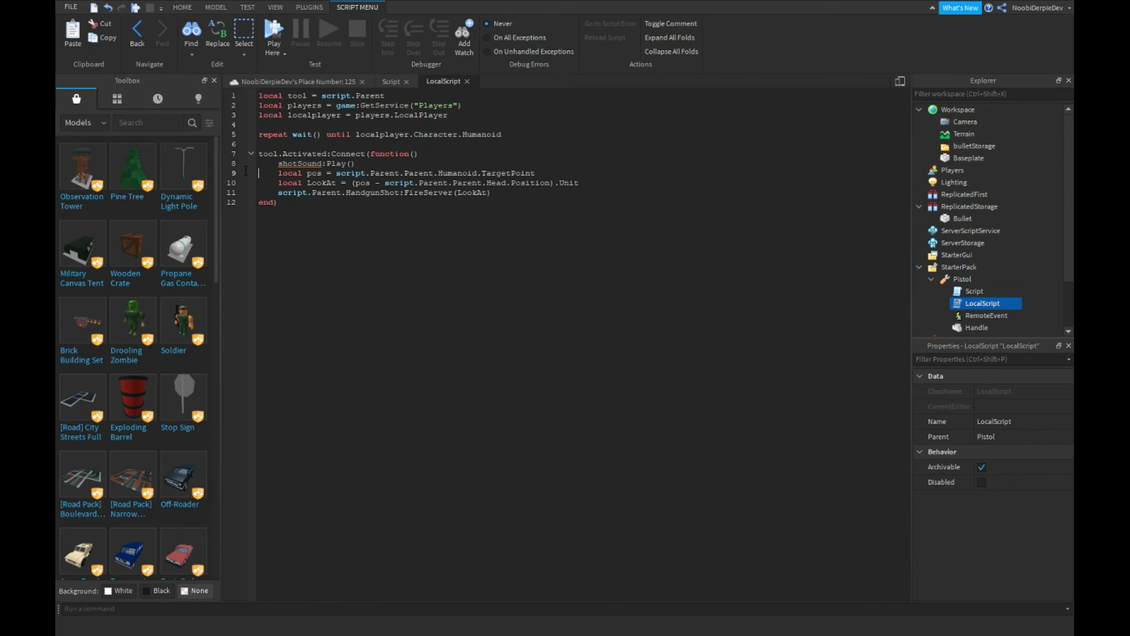
{"action": "key", "text": "BackSpace"}
{"action": "key", "text": "BackSpace"}
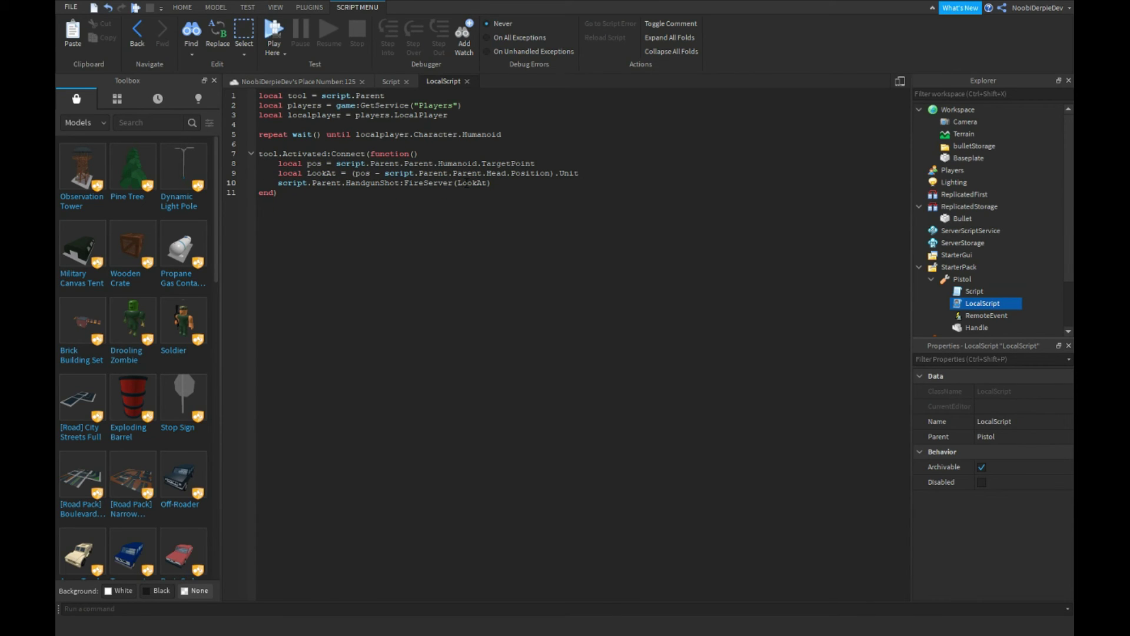
Step: Rename LookAt to looker on LocalScript lines 9–10, then play test and view the console
{"action": "double_click", "coordinate": [470, 183]}
{"action": "type", "text": "looker"}
{"action": "double_click", "coordinate": [323, 173]}
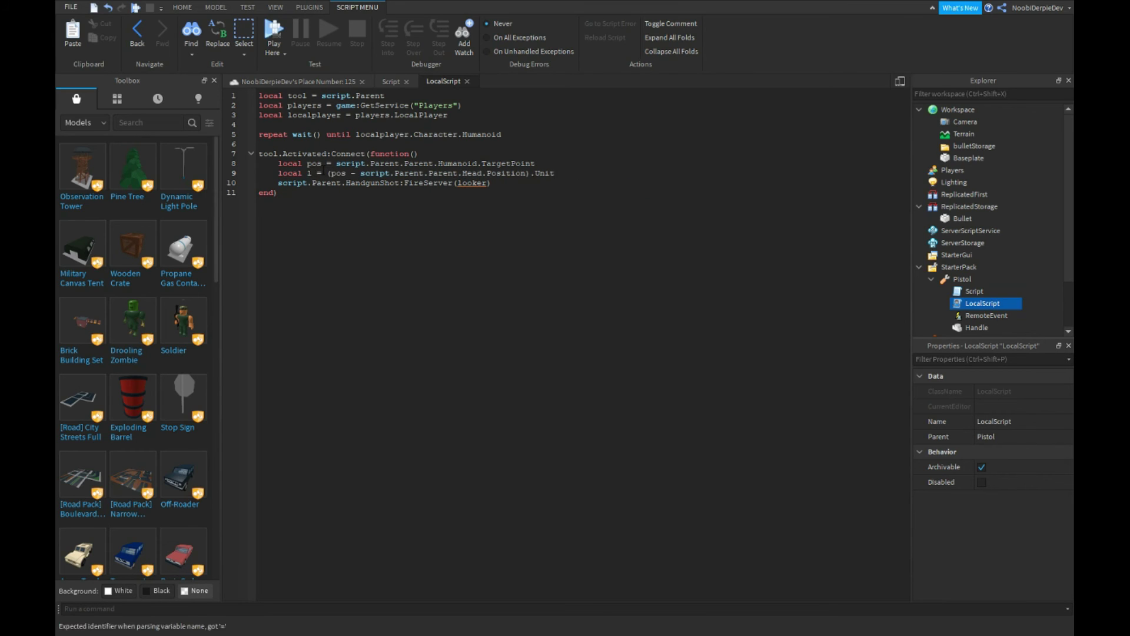
{"action": "type", "text": "looker"}
{"action": "key", "text": "F5"}
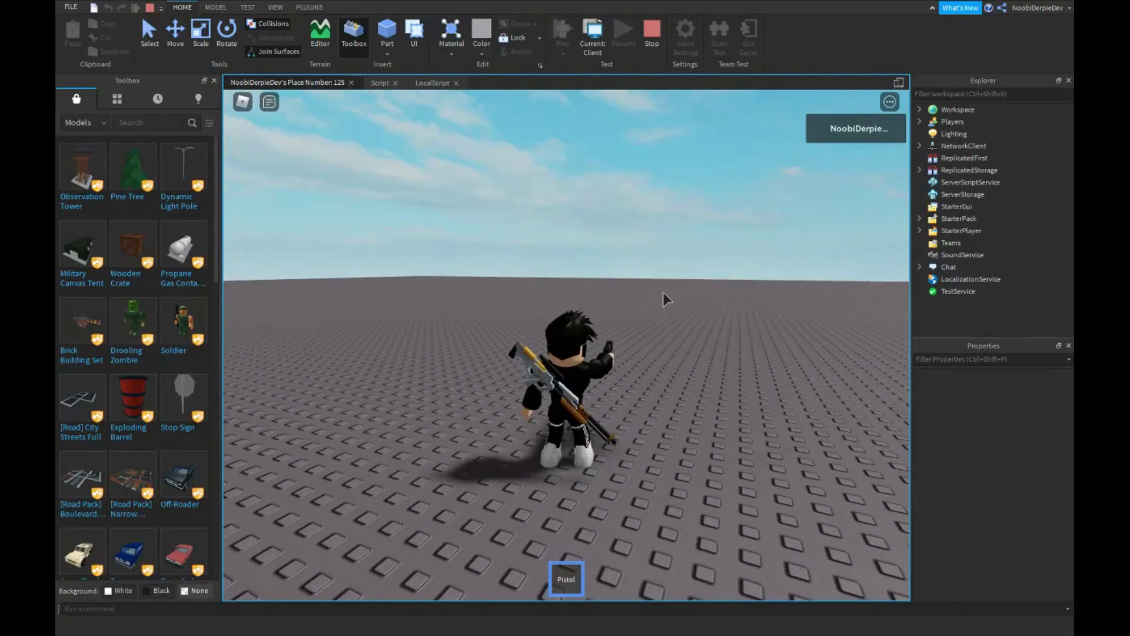
{"action": "key", "text": "F9"}
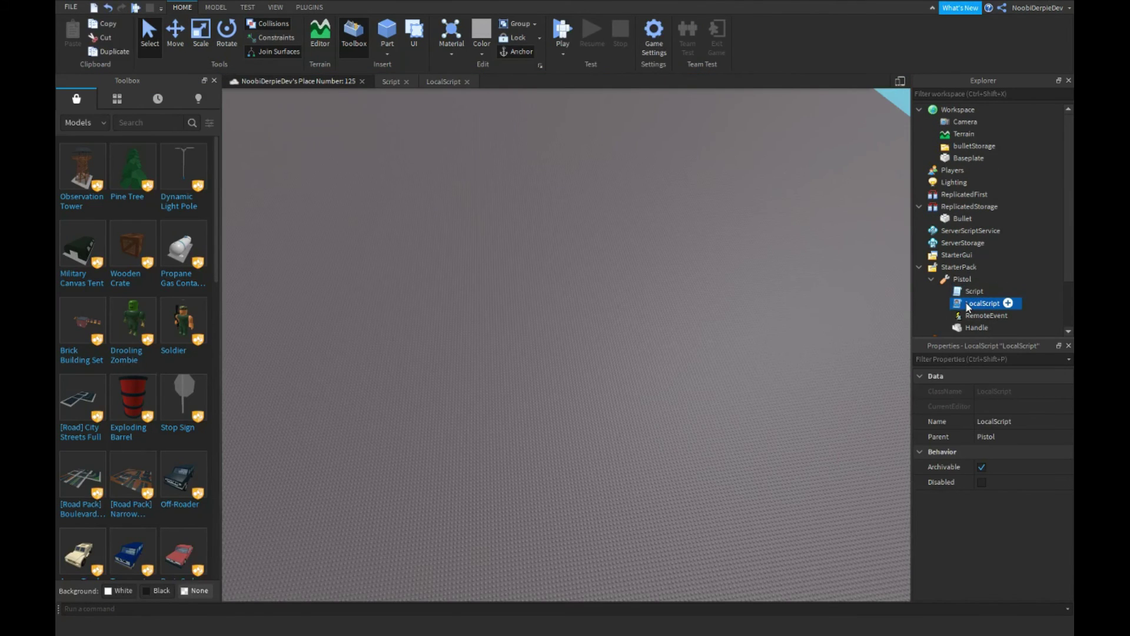
Step: Replace HandgunShot with RemoteEvent on line 10 of the LocalScript
{"action": "double_click", "coordinate": [975, 292]}
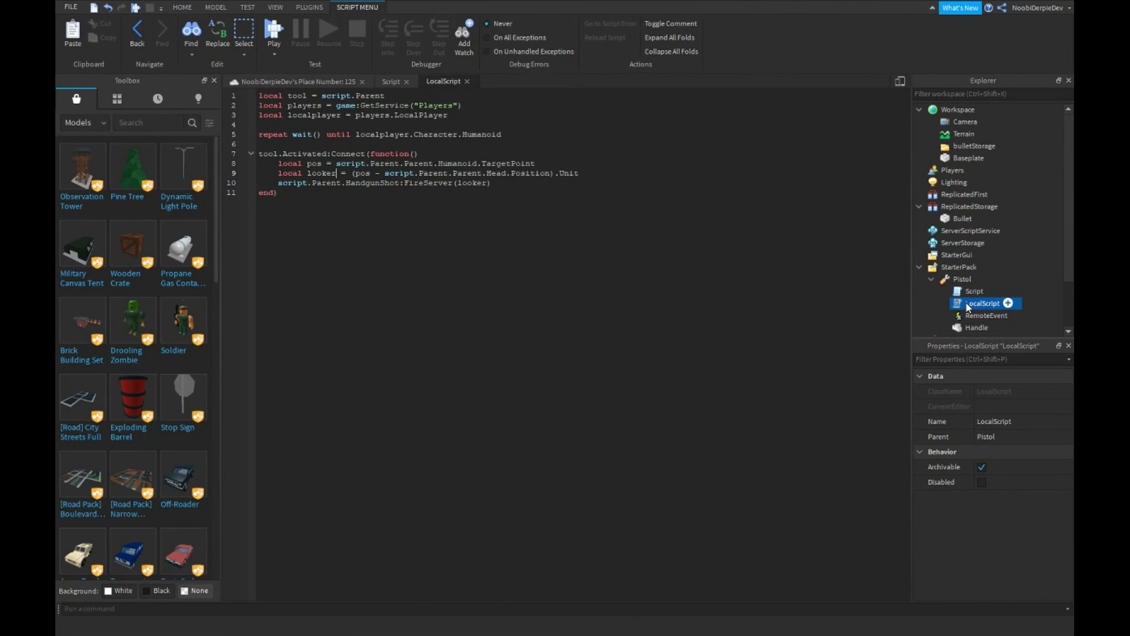
{"action": "double_click", "coordinate": [372, 183]}
{"action": "type", "text": "RemoteEve"}
{"action": "type", "text": "nt"}
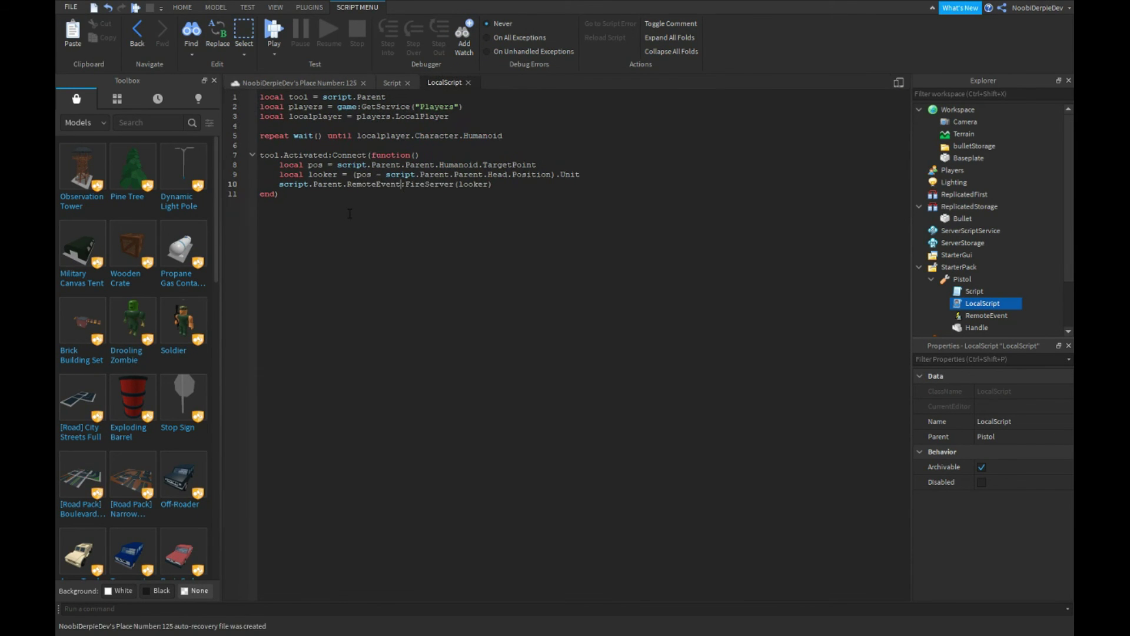
{"action": "left_click", "coordinate": [274, 30]}
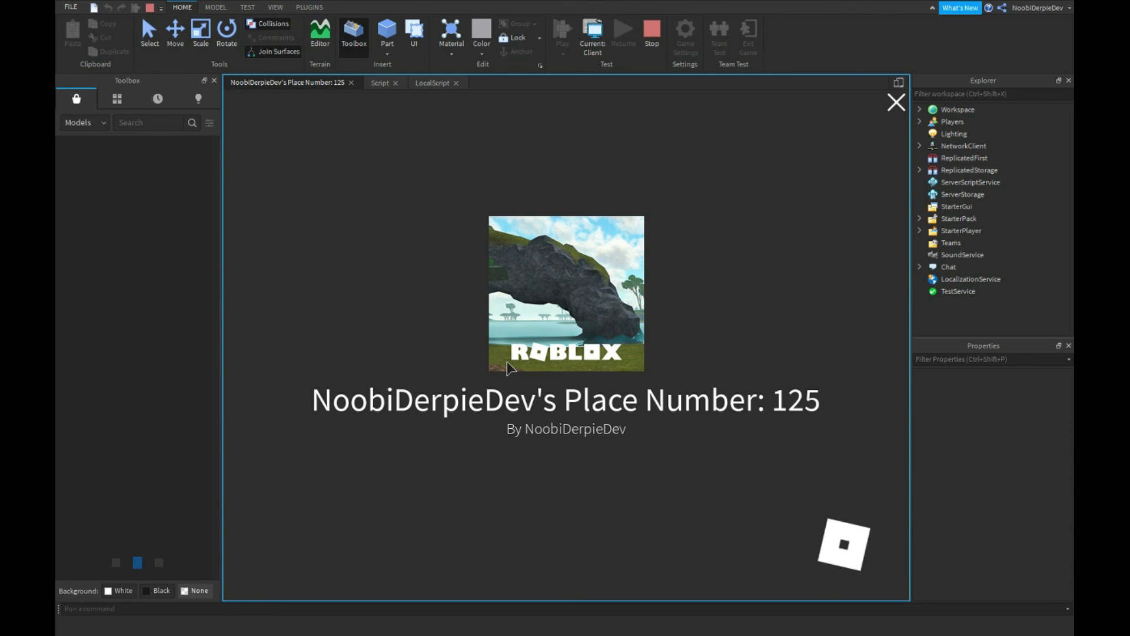
Step: Equip the Pistol and fire yellow bullets at several spots while walking around
{"action": "key", "text": "1"}
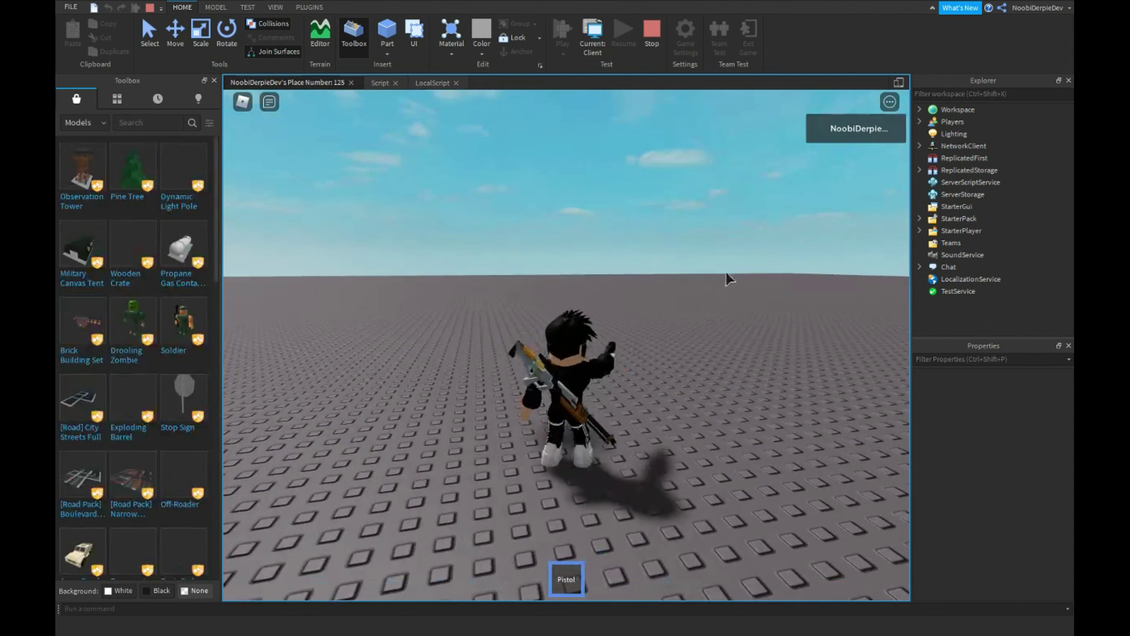
{"action": "left_click", "coordinate": [691, 264]}
{"action": "left_click", "coordinate": [618, 265]}
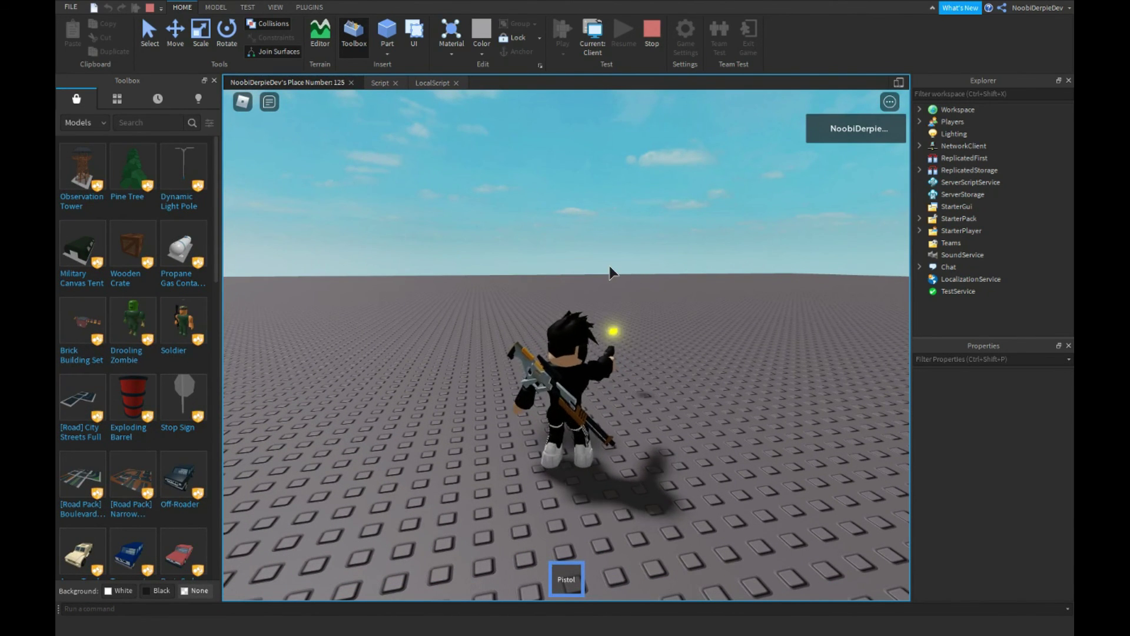
{"action": "key", "text": "w"}
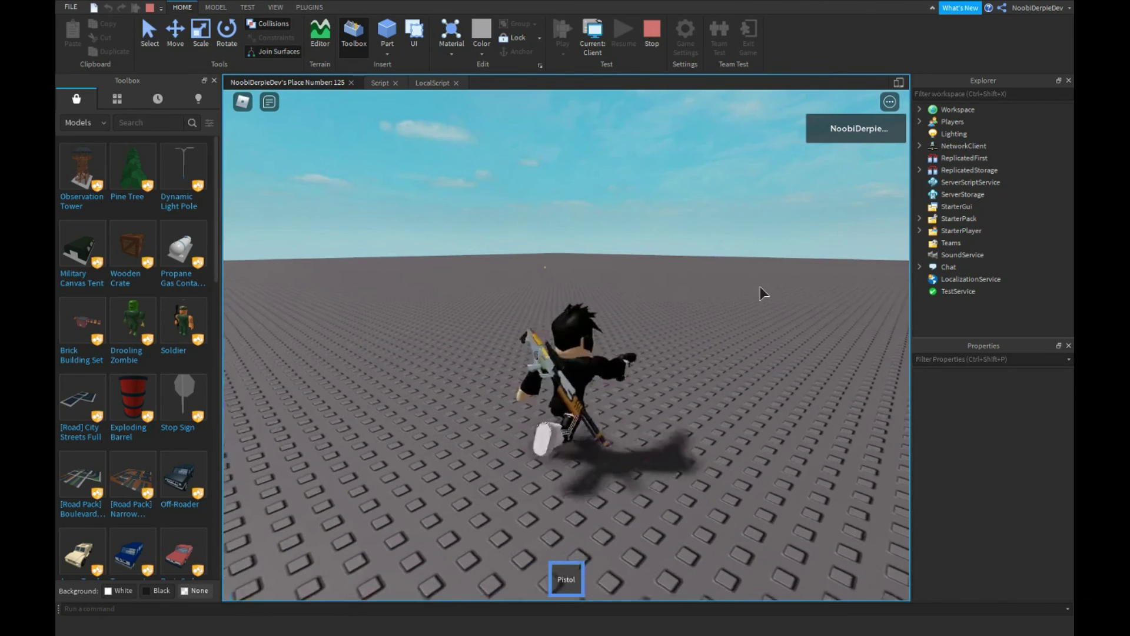
{"action": "left_click", "coordinate": [760, 286]}
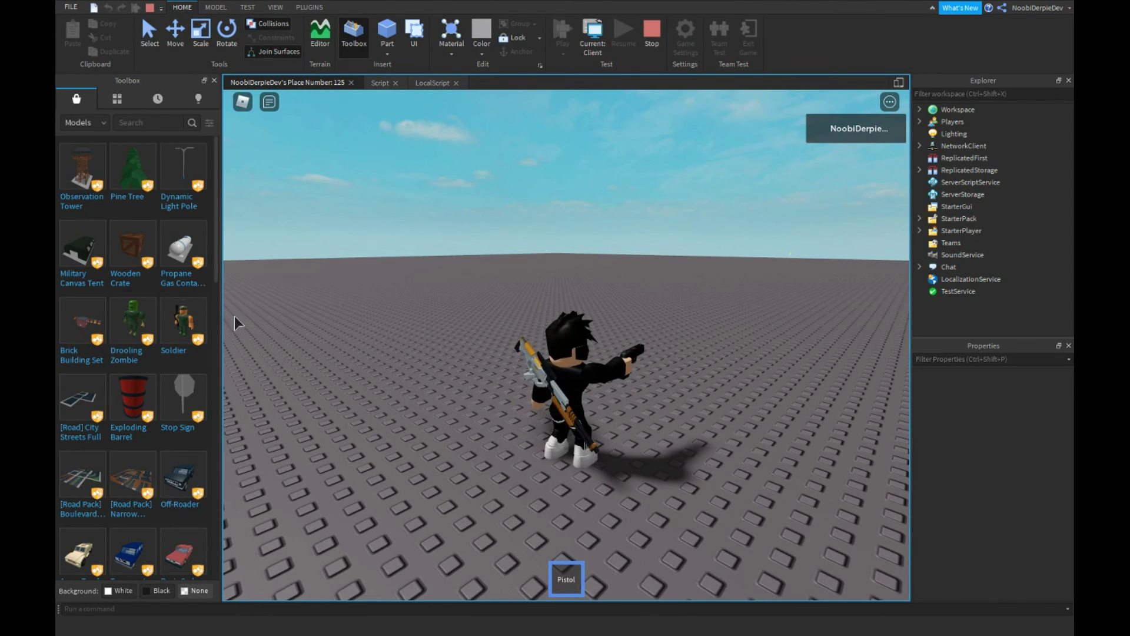
{"action": "left_click", "coordinate": [598, 220]}
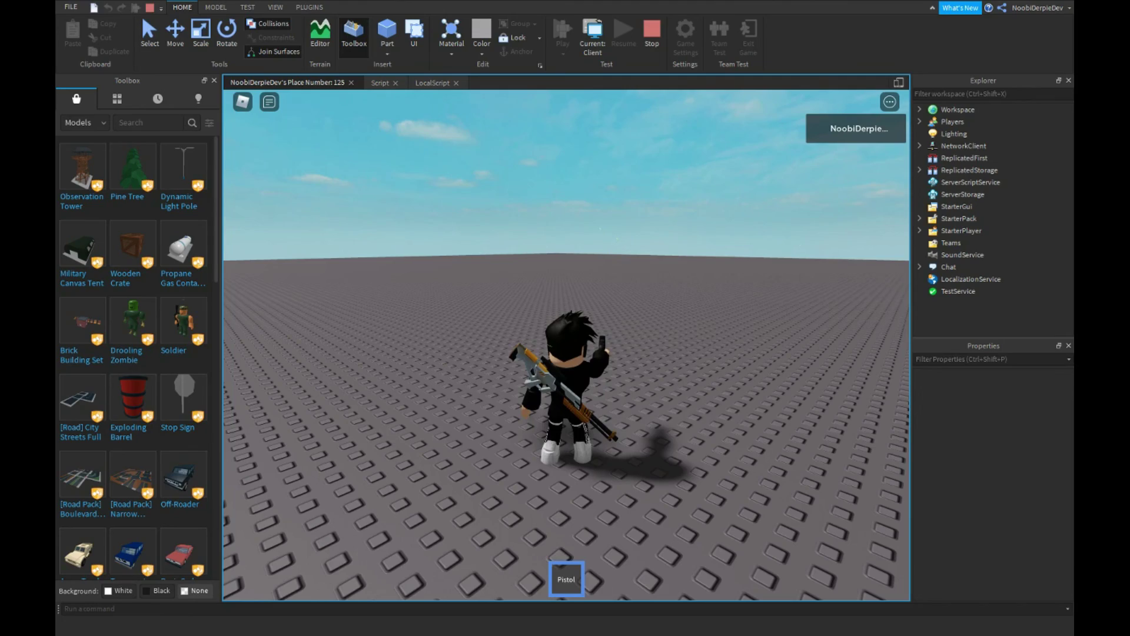
{"action": "scroll", "coordinate": [665, 301], "scroll_direction": "up", "scroll_amount": 2}
{"action": "scroll", "coordinate": [664, 297], "scroll_direction": "up", "scroll_amount": 3}
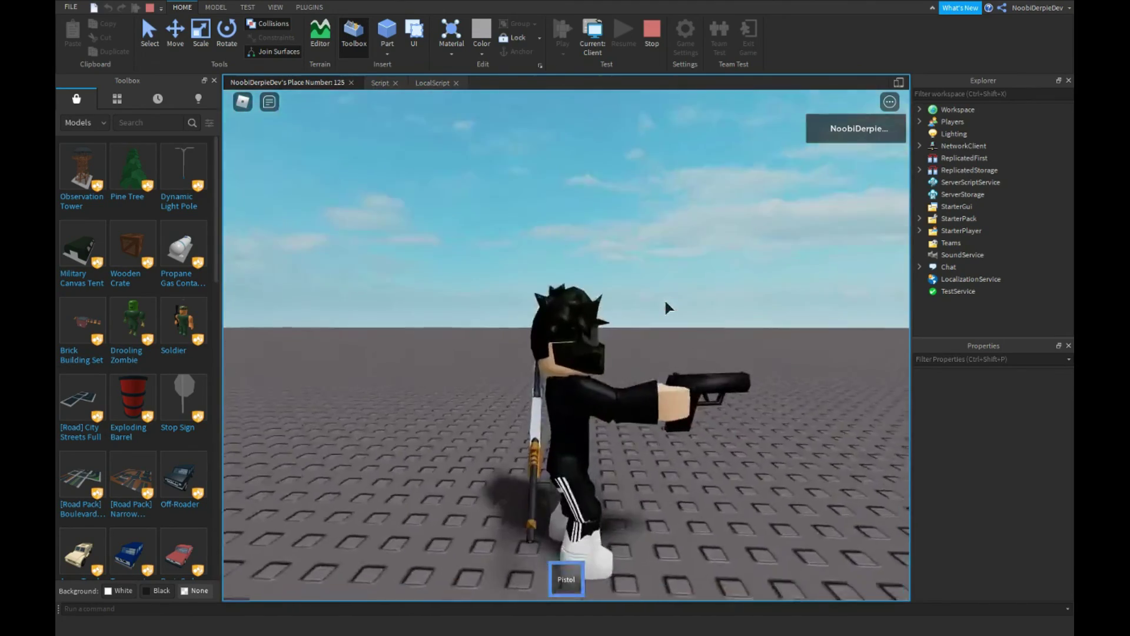
{"action": "scroll", "coordinate": [664, 298], "scroll_direction": "down", "scroll_amount": 3}
{"action": "scroll", "coordinate": [664, 301], "scroll_direction": "down", "scroll_amount": 3}
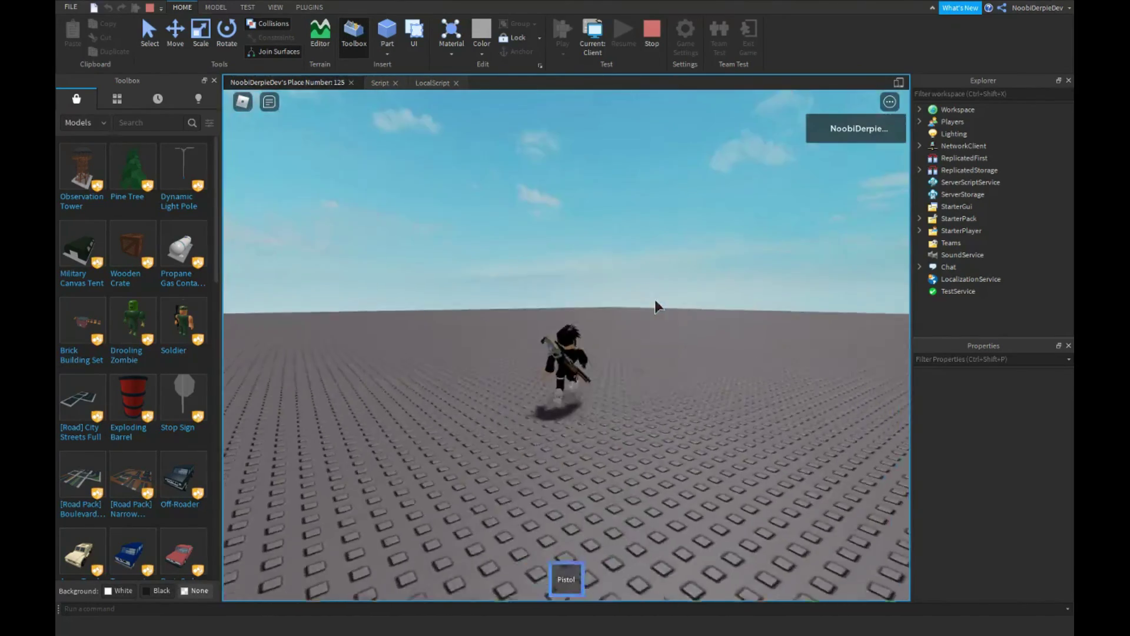
{"action": "scroll", "coordinate": [655, 299], "scroll_direction": "down", "scroll_amount": 2}
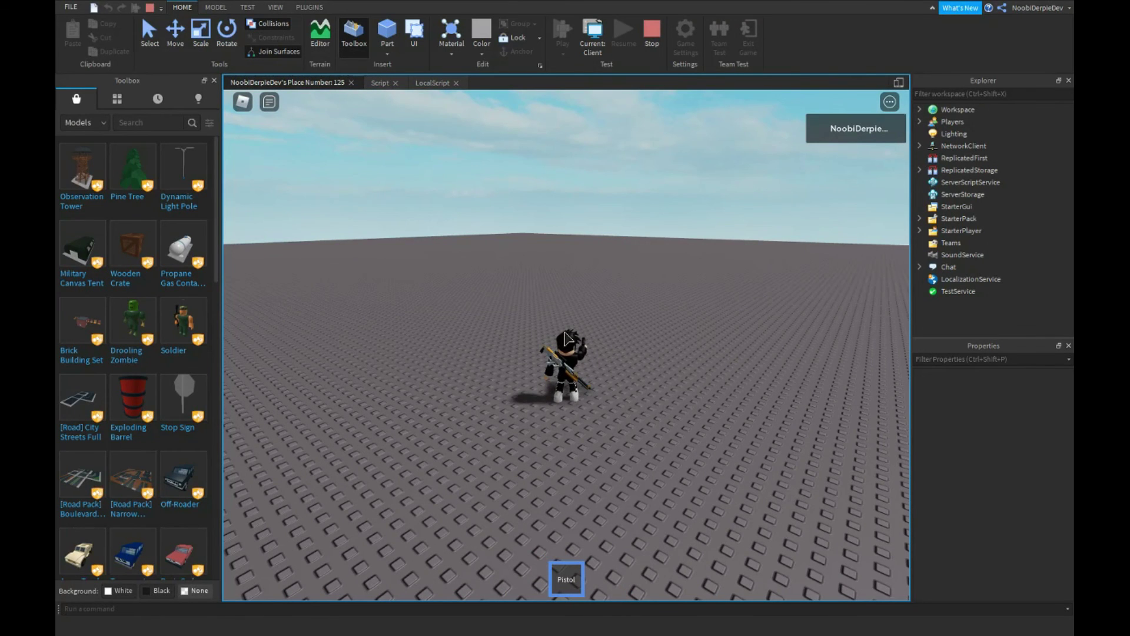